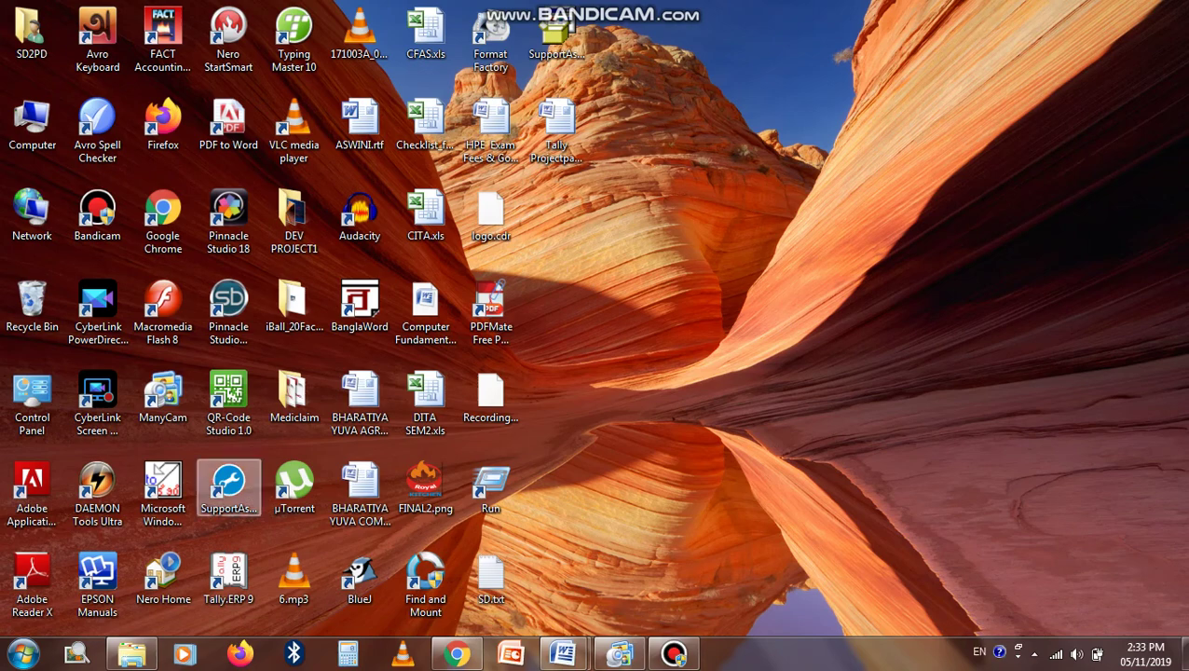
# - Show Microsoft Office Excel 2007 in the Start menu's program list, then close the menu
pyautogui.click(23, 652)
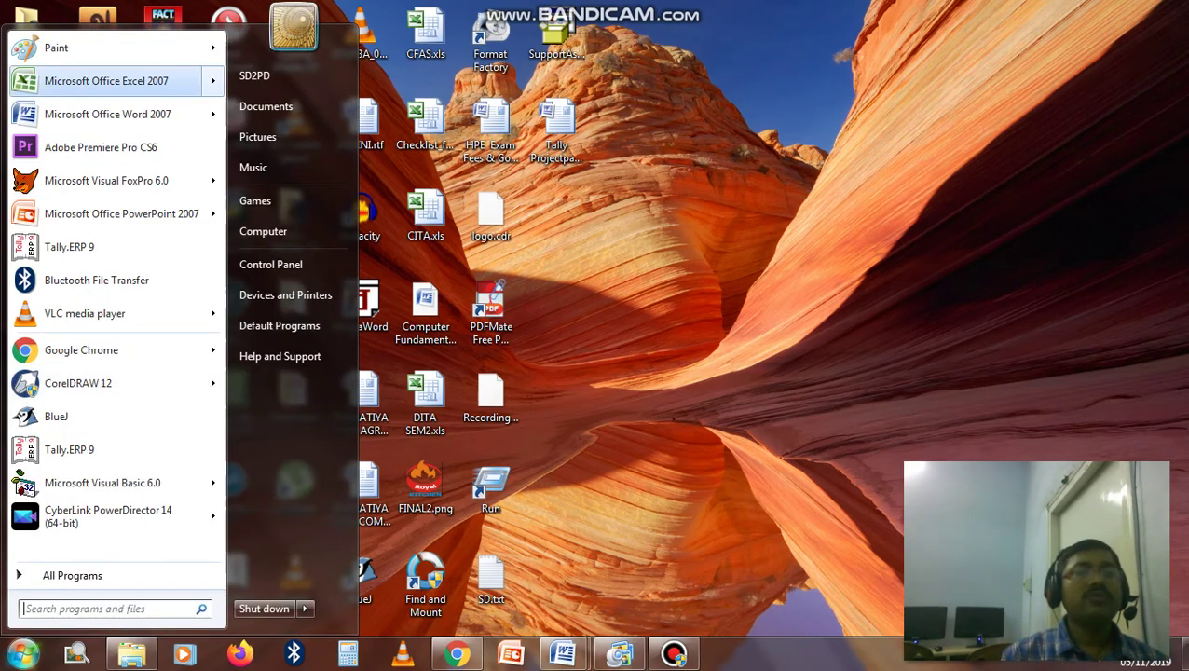
pyautogui.moveTo(122, 81)
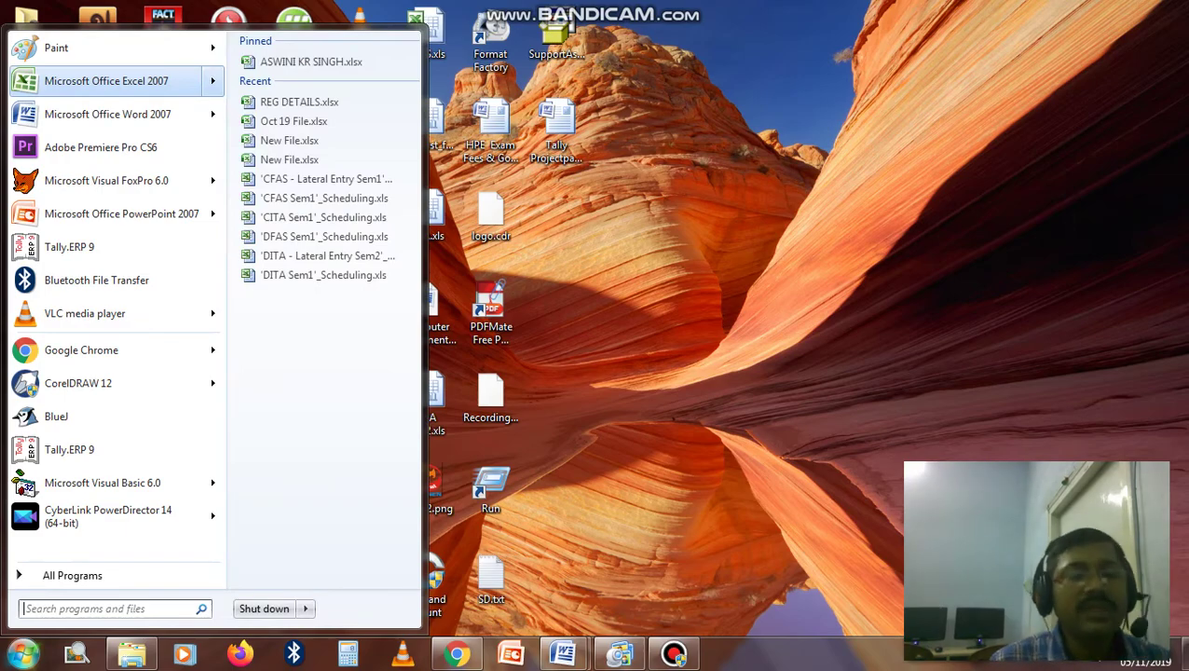
pyautogui.press('Escape')
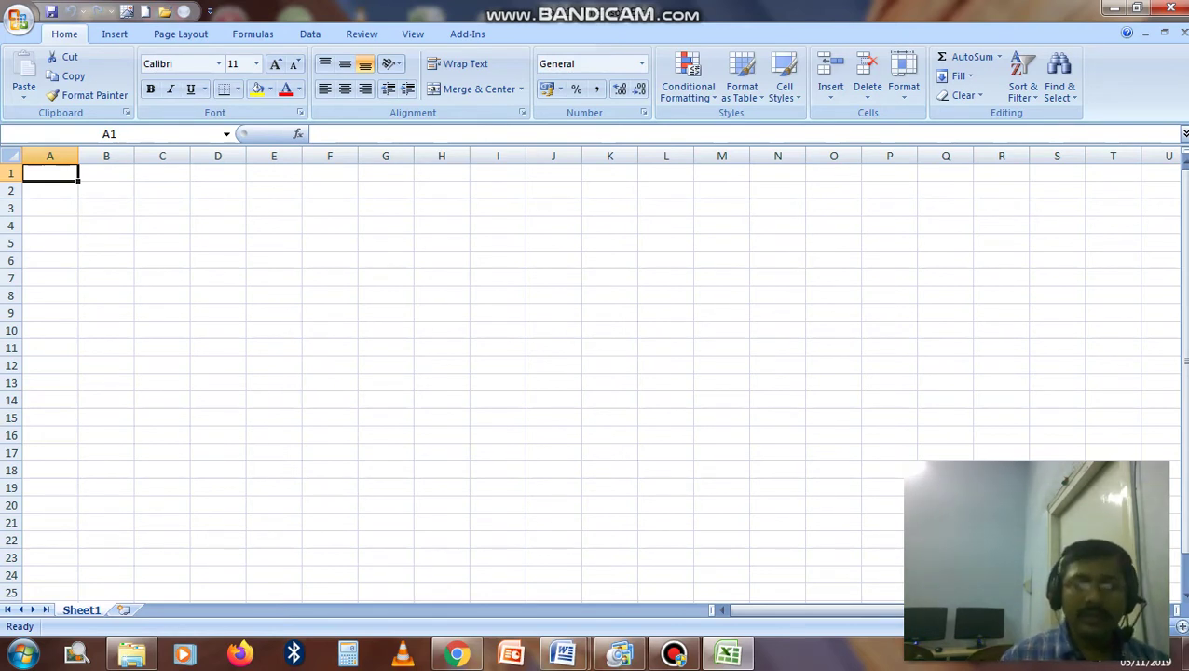
pyautogui.hotkey('ctrl', 'Down')
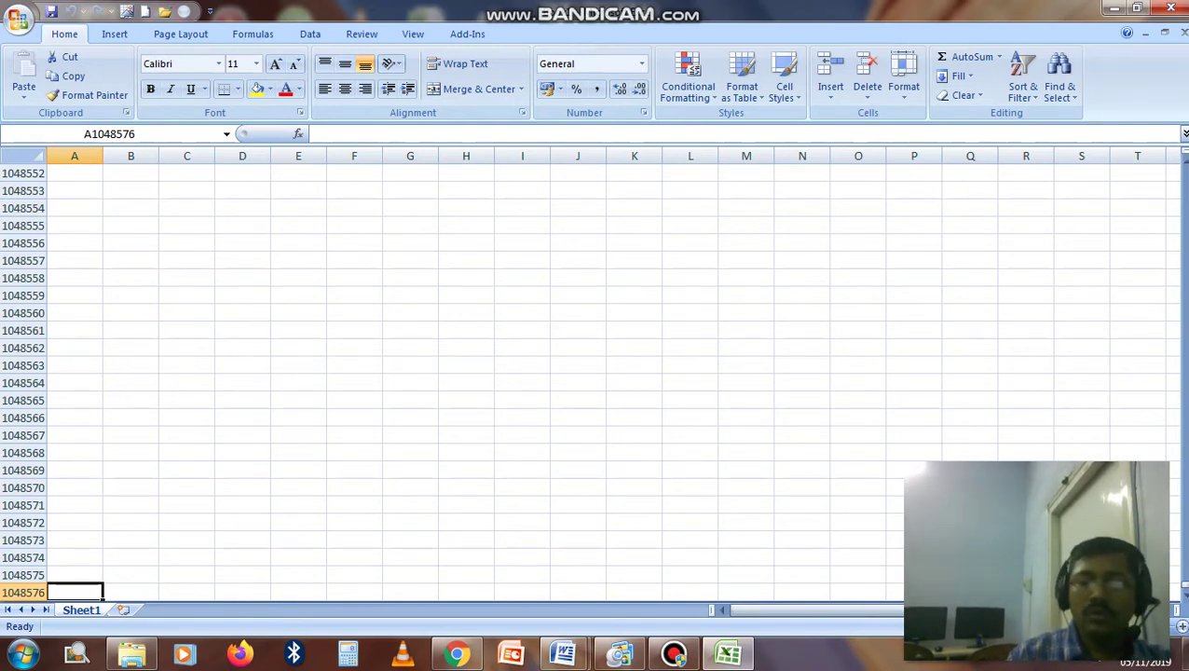
pyautogui.hotkey('ctrl', 'Up')
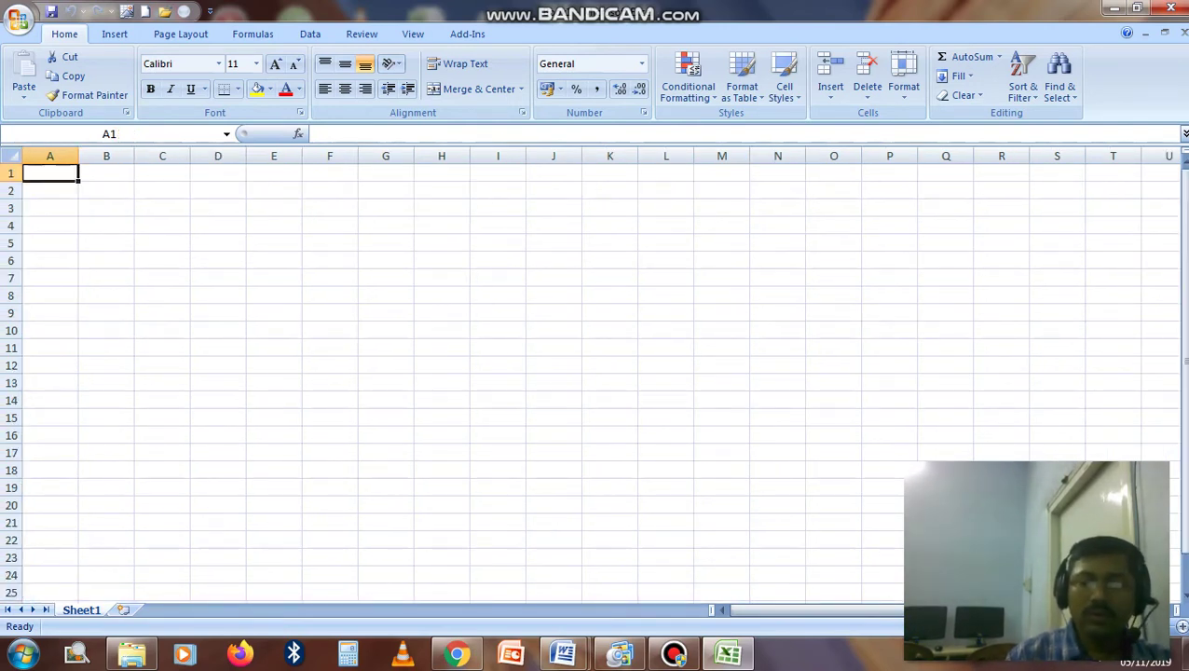
pyautogui.hotkey('ctrl', 'Down')
pyautogui.hotkey('ctrl', 'Up')
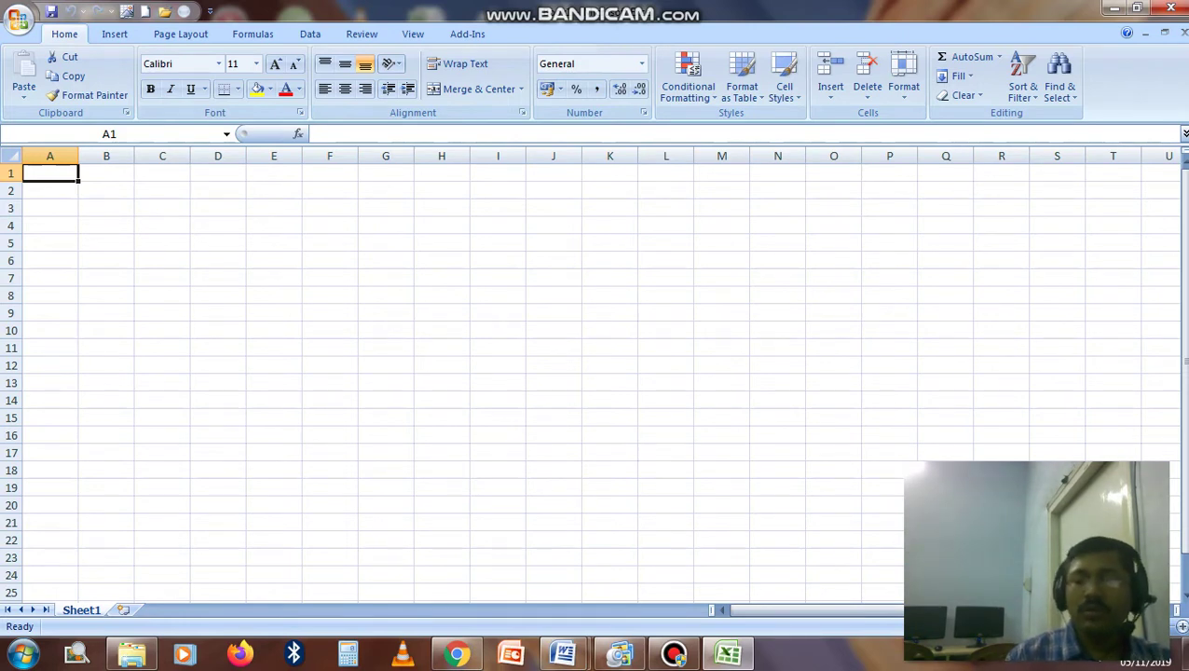
pyautogui.hotkey('ctrl', 'Right')
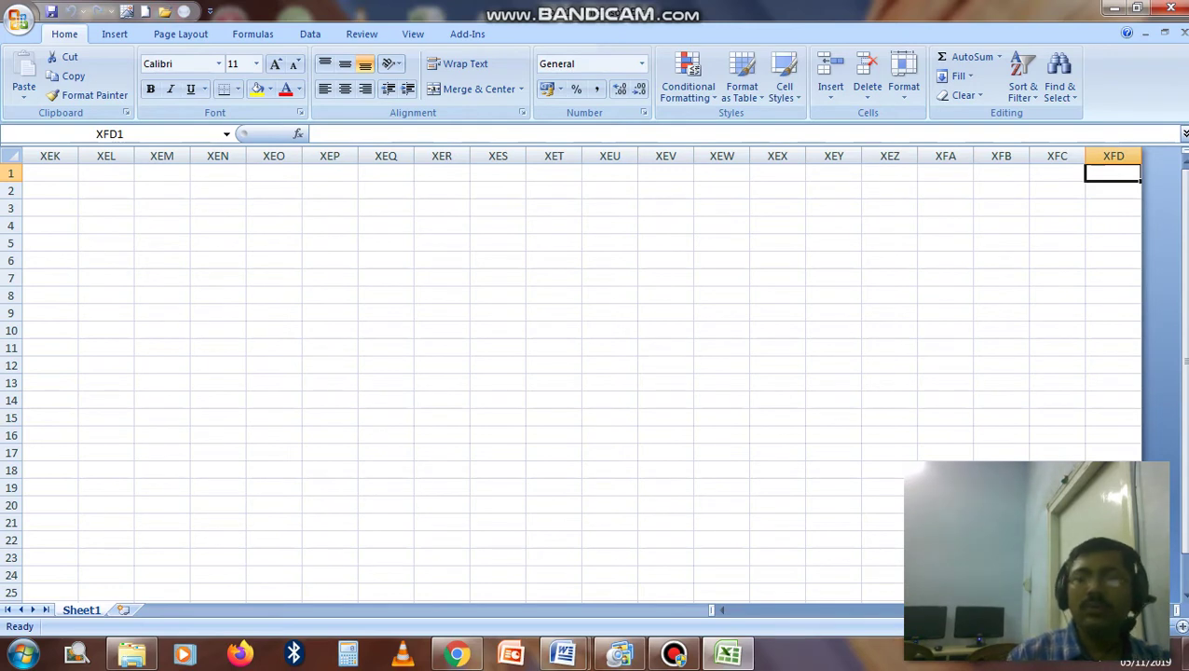
pyautogui.hotkey('ctrl', 'Home')
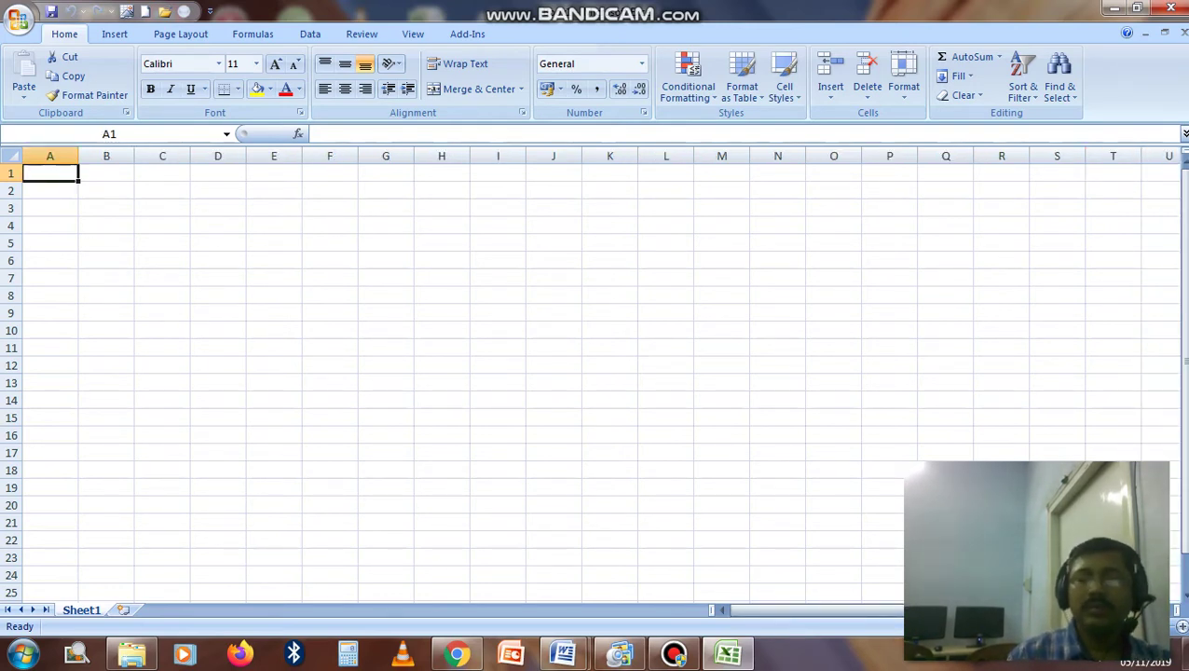
pyautogui.hotkey('ctrl', 'Right')
pyautogui.hotkey('ctrl', 'Left')
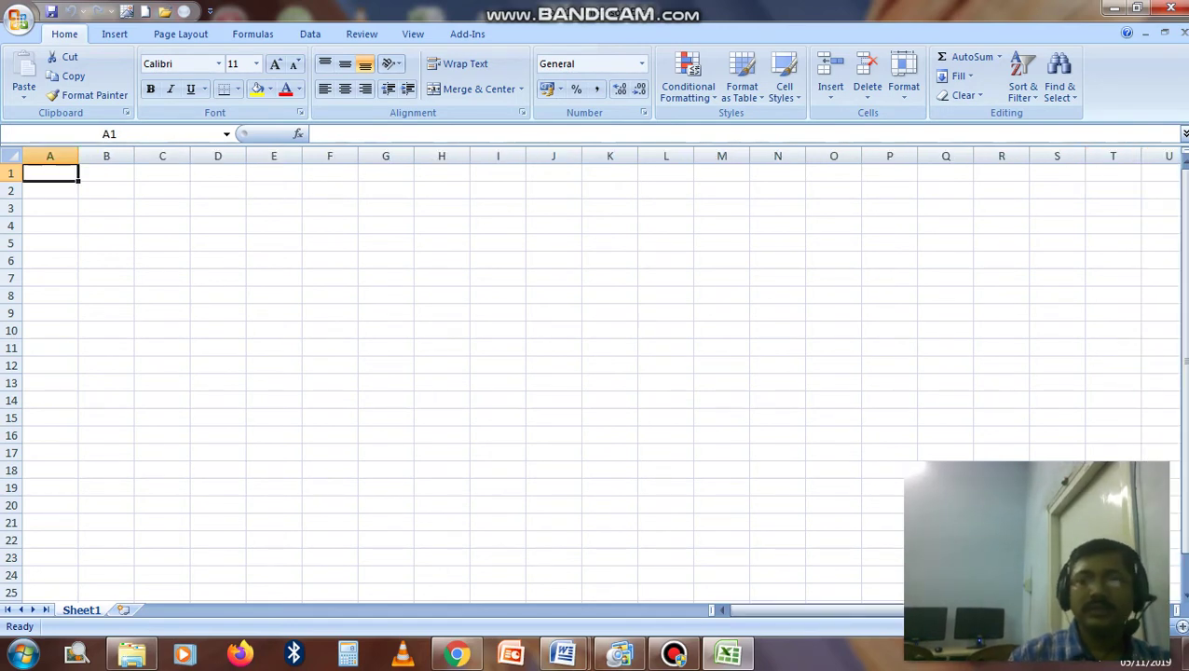
pyautogui.press('Right')
pyautogui.press('Right')
pyautogui.press('Right')
pyautogui.press('Right')
pyautogui.press('Right')
pyautogui.press('Right')
pyautogui.press('Right')
pyautogui.press('Right')
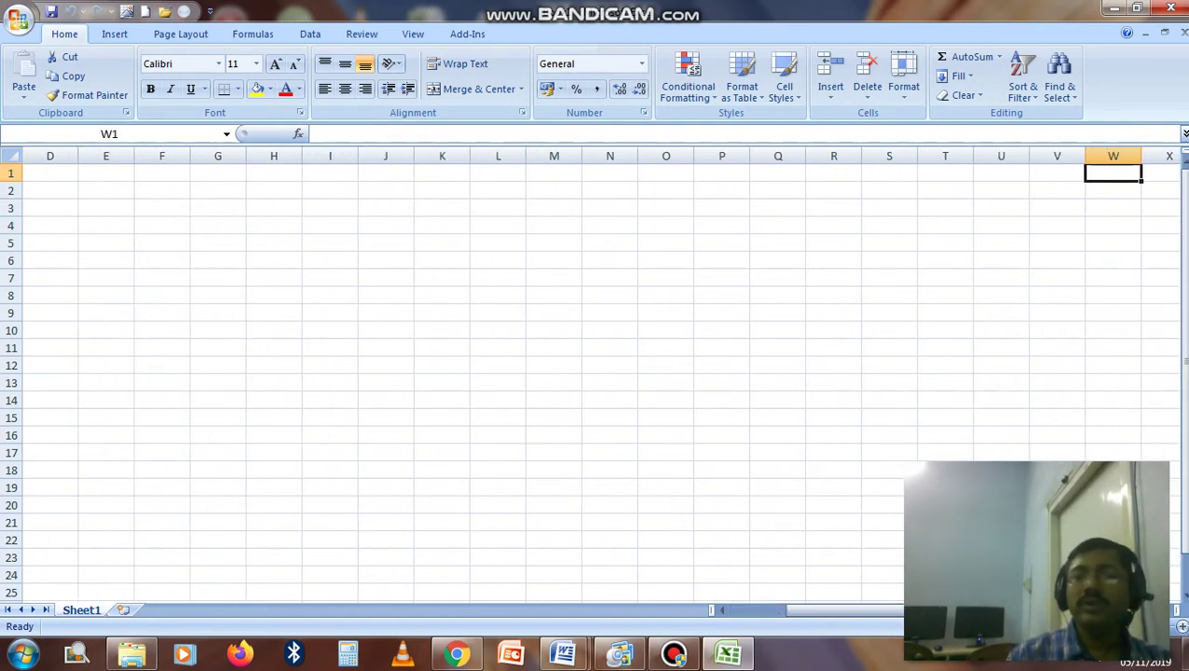
pyautogui.press('Right')
pyautogui.press('Right')
pyautogui.press('Right')
pyautogui.press('Right')
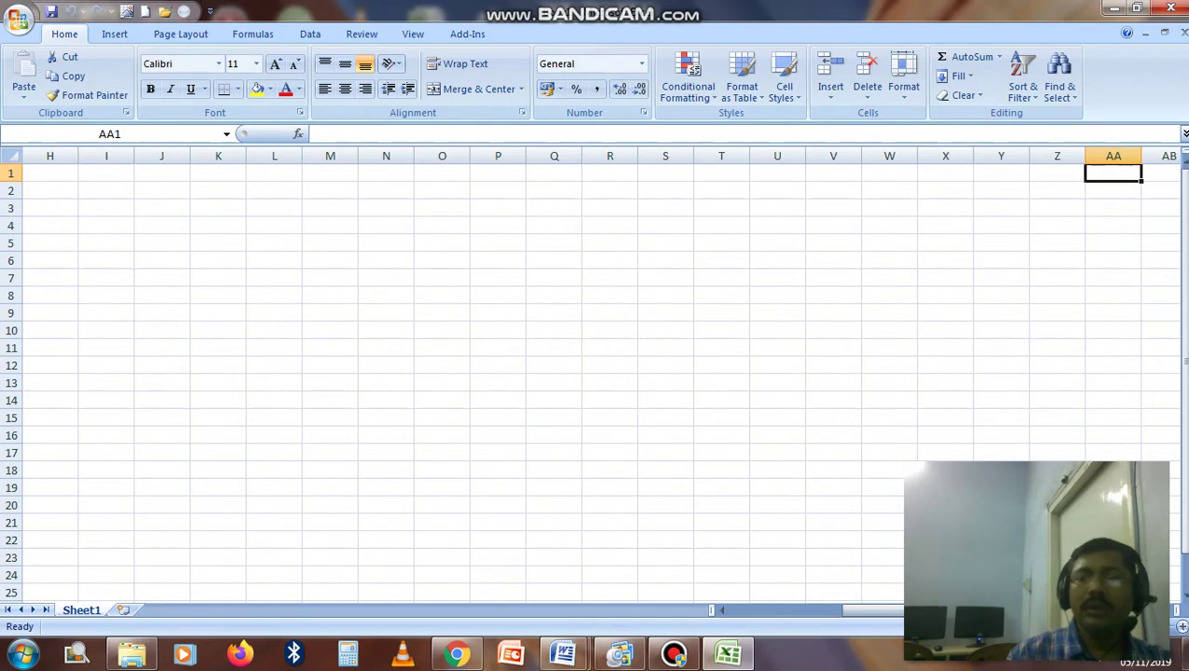
pyautogui.press('Right')
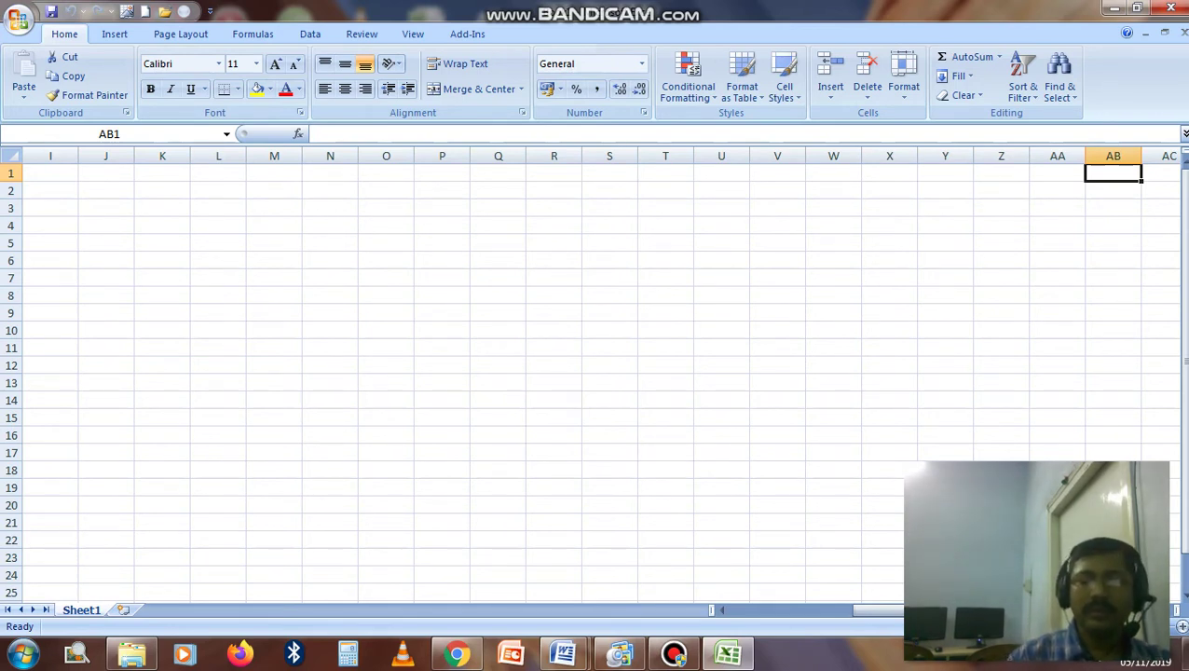
pyautogui.hotkey('ctrl', 'Home')
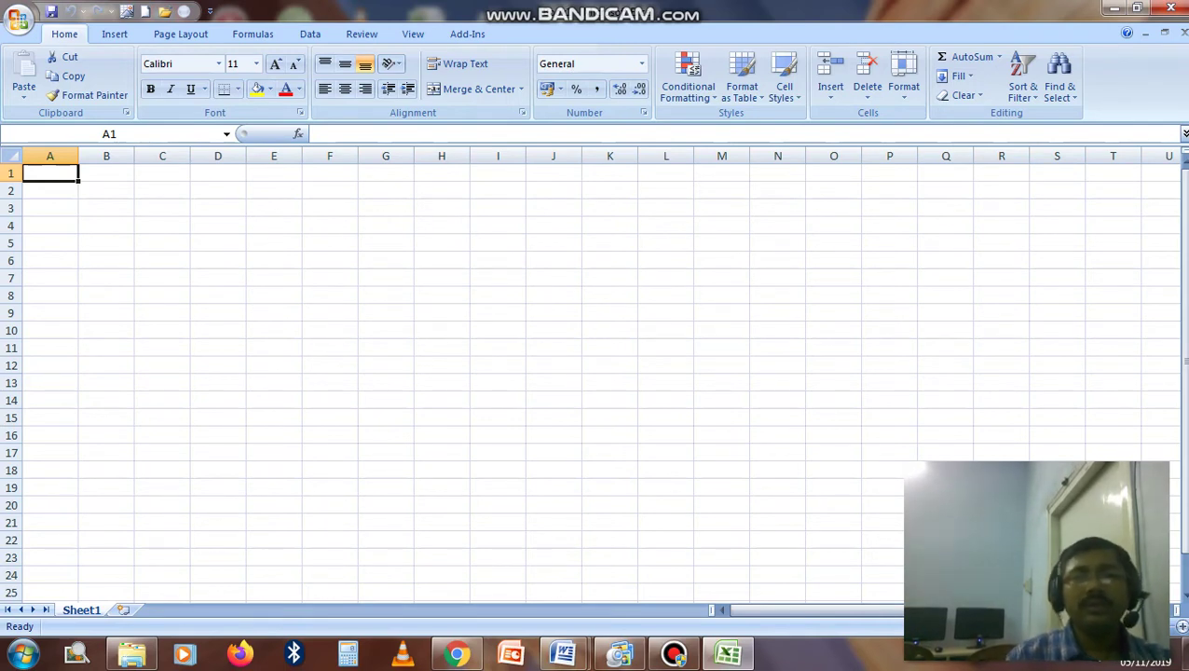
# - Insert Sheet2 with Shift+F11 and Sheet3 from the sheet tabs, then go back to Sheet1
pyautogui.click(441, 243)
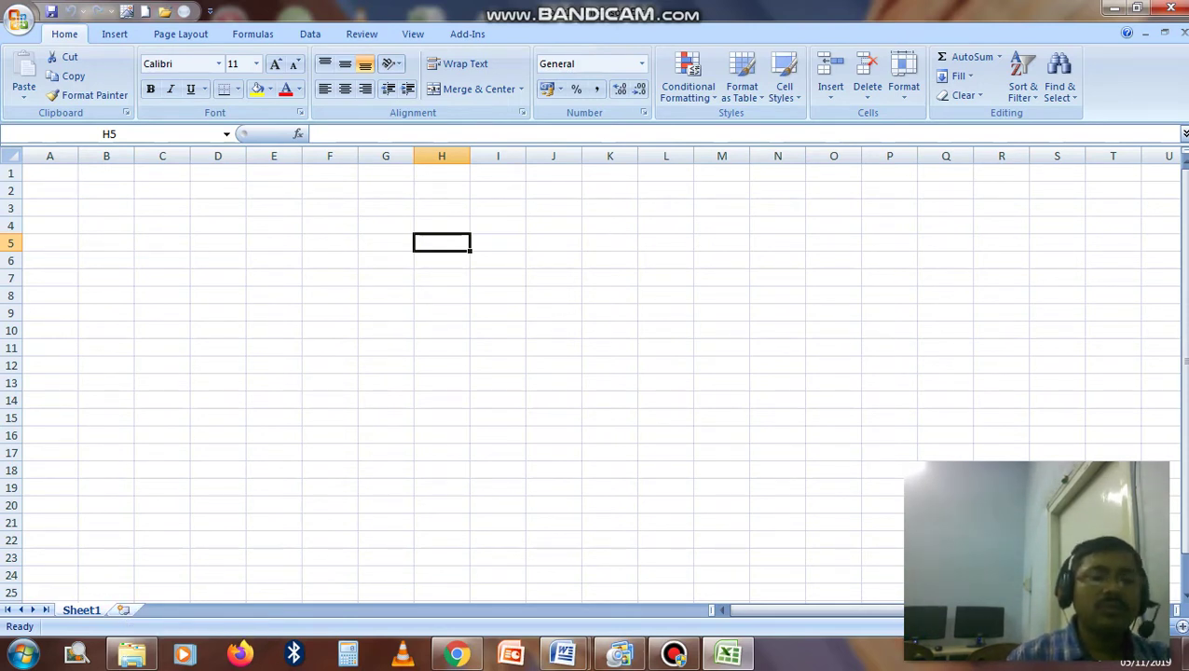
pyautogui.hotkey('shift', 'F11')
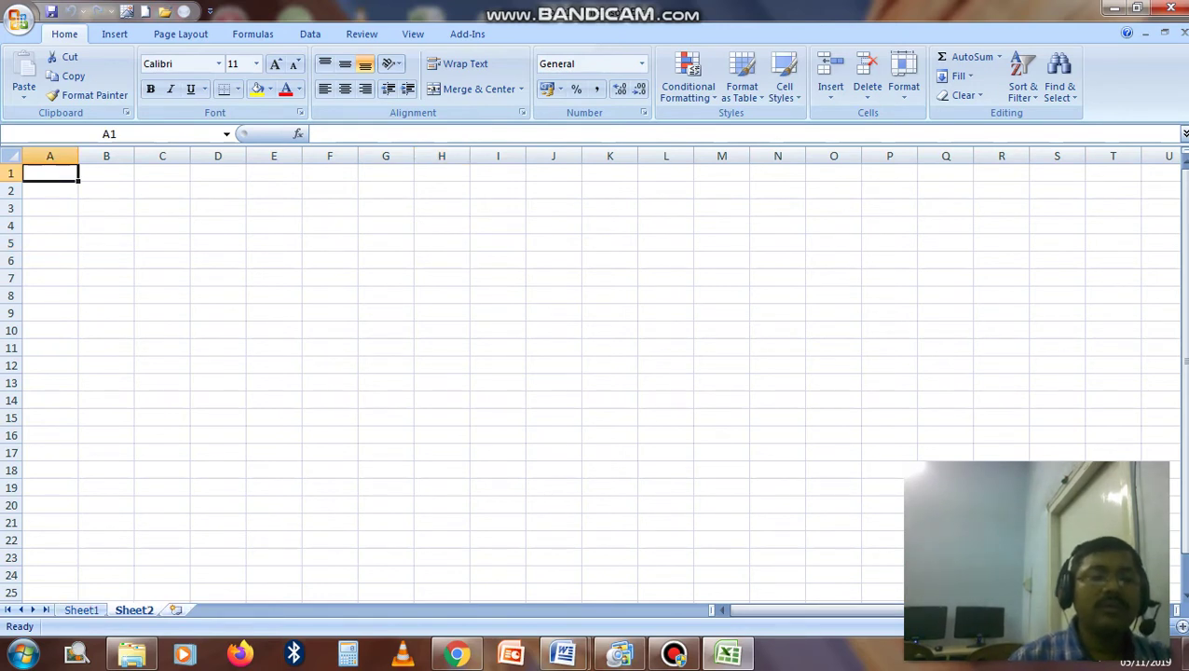
pyautogui.click(175, 610)
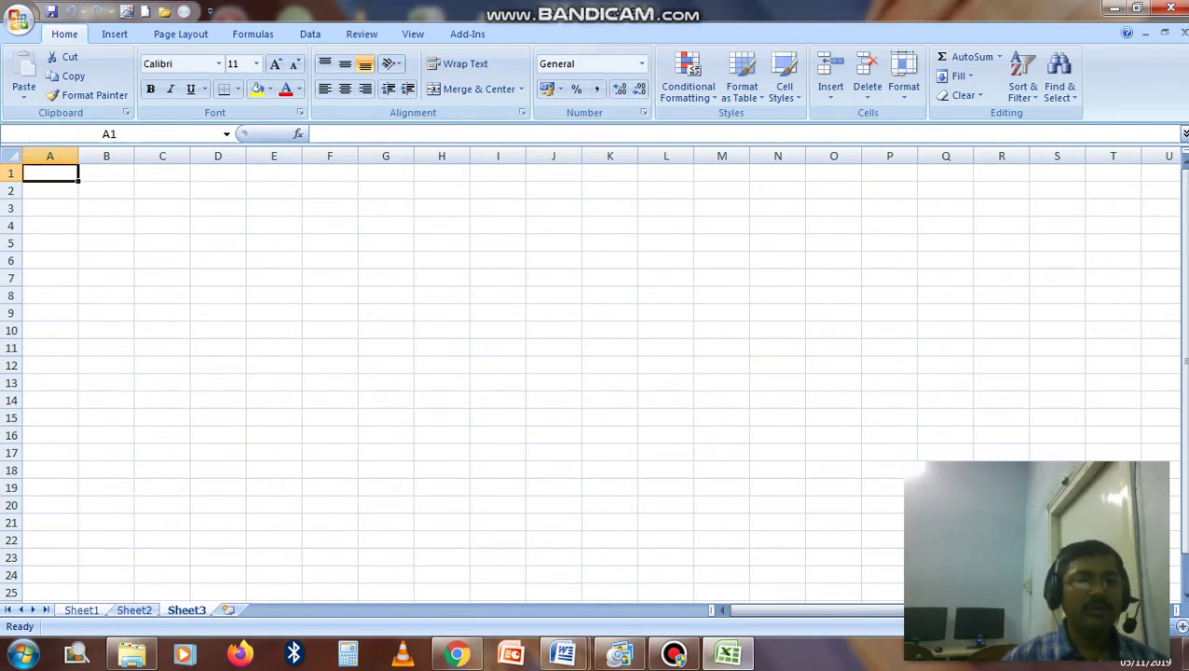
pyautogui.hotkey('ctrl', 'pageup')
pyautogui.hotkey('ctrl', 'pageup')
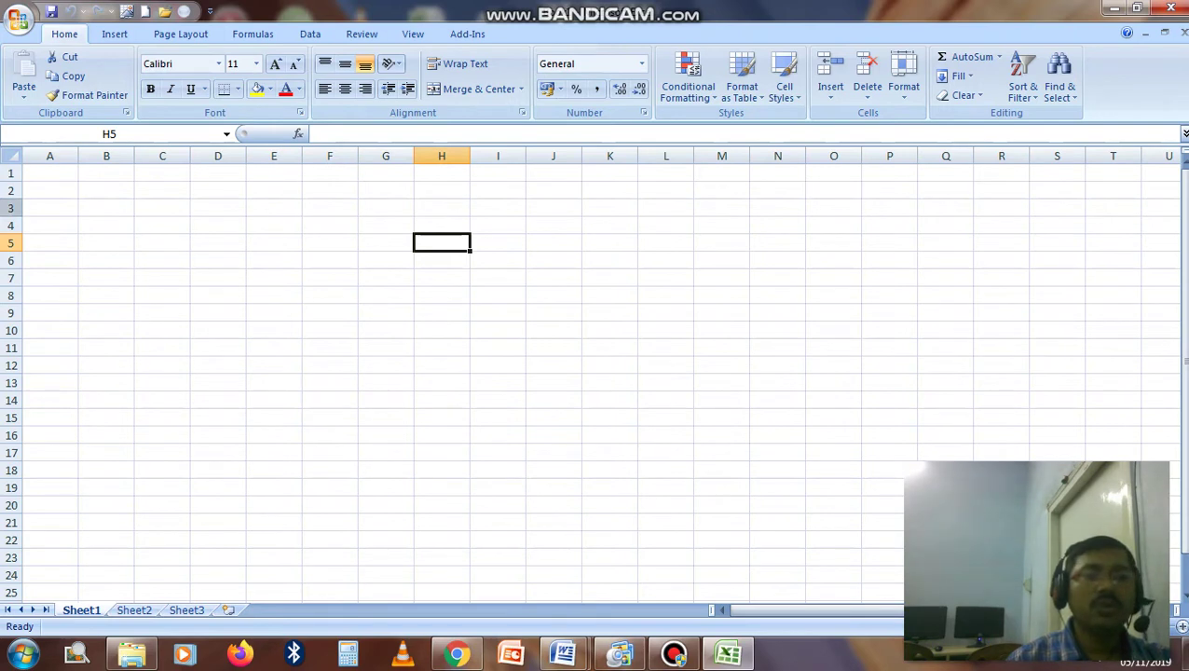
pyautogui.click(218, 242)
pyautogui.click(330, 296)
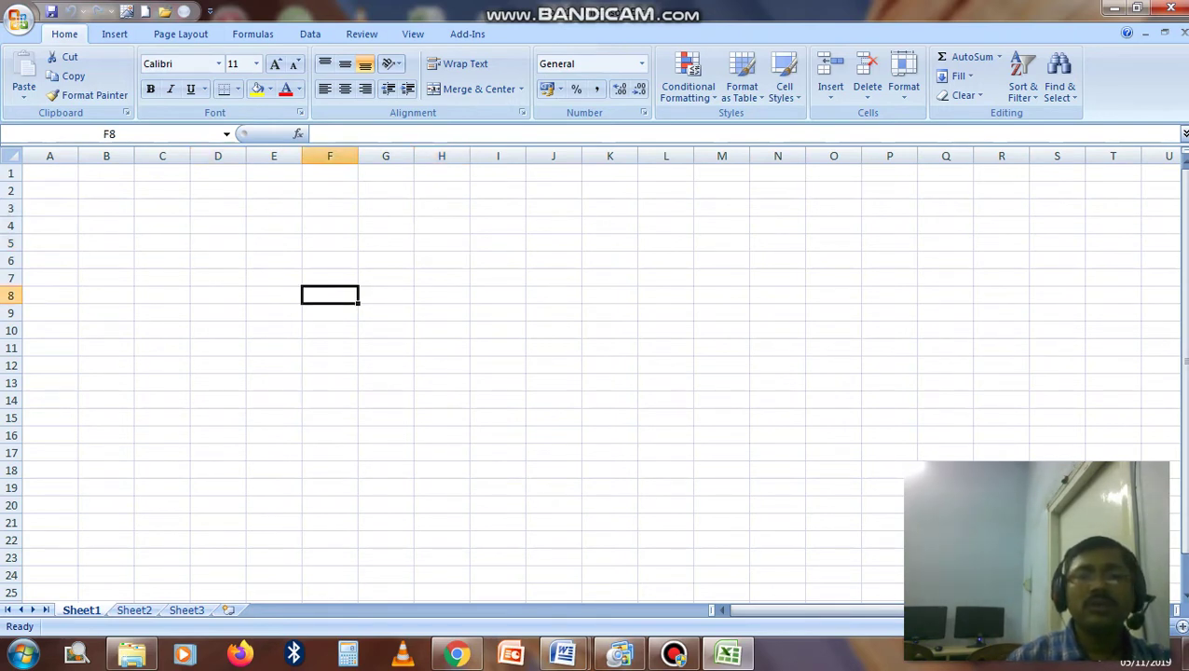
pyautogui.click(274, 295)
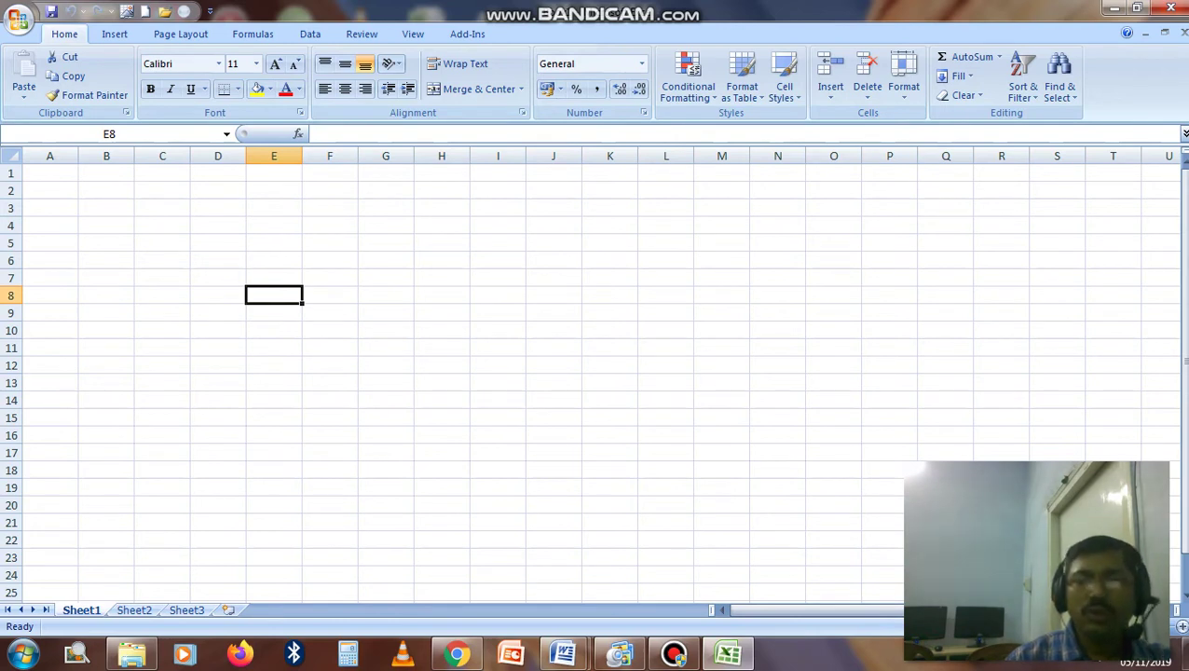
pyautogui.click(386, 296)
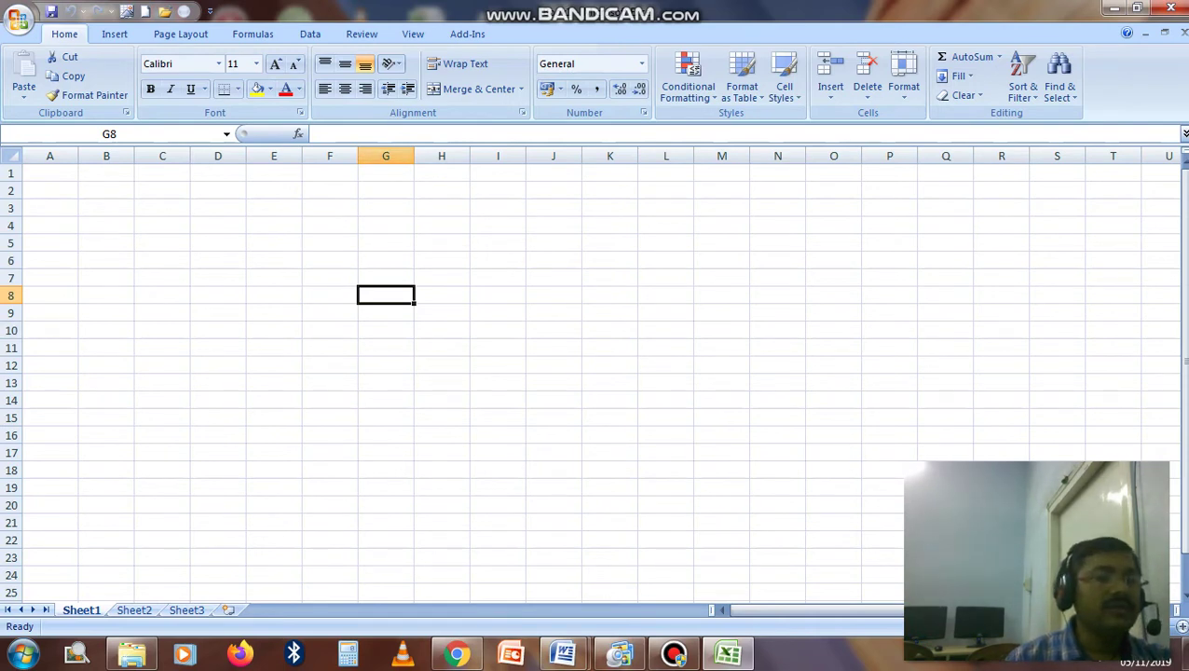
pyautogui.click(218, 294)
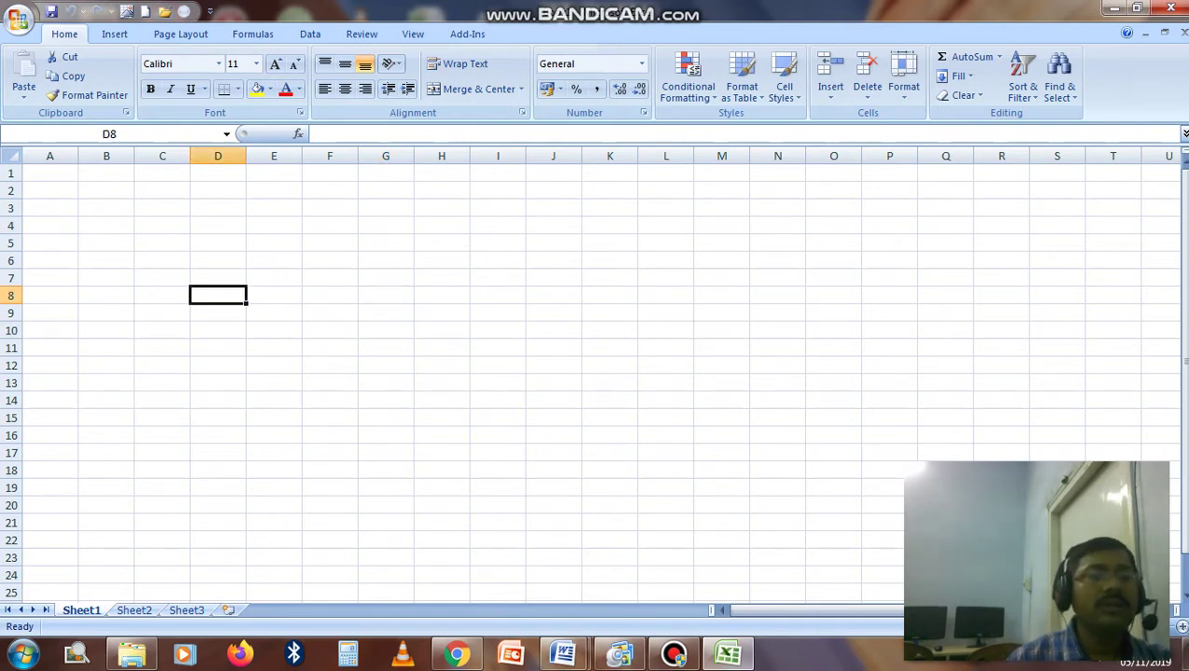
pyautogui.click(553, 347)
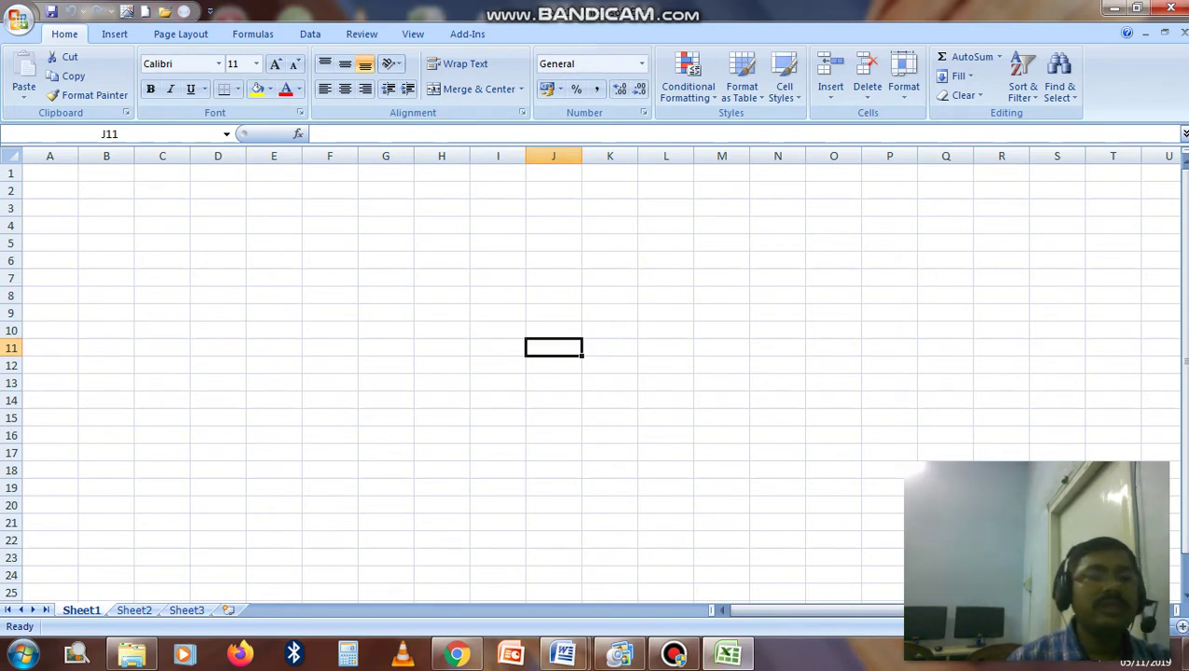
pyautogui.click(218, 313)
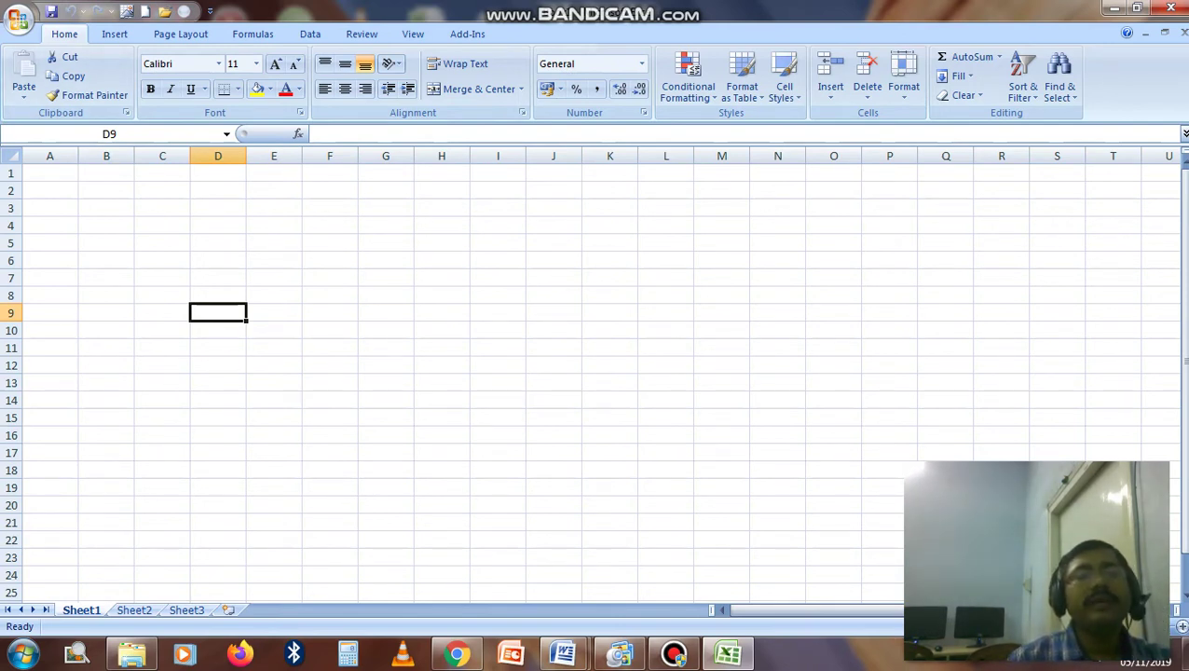
pyautogui.click(106, 260)
pyautogui.click(609, 435)
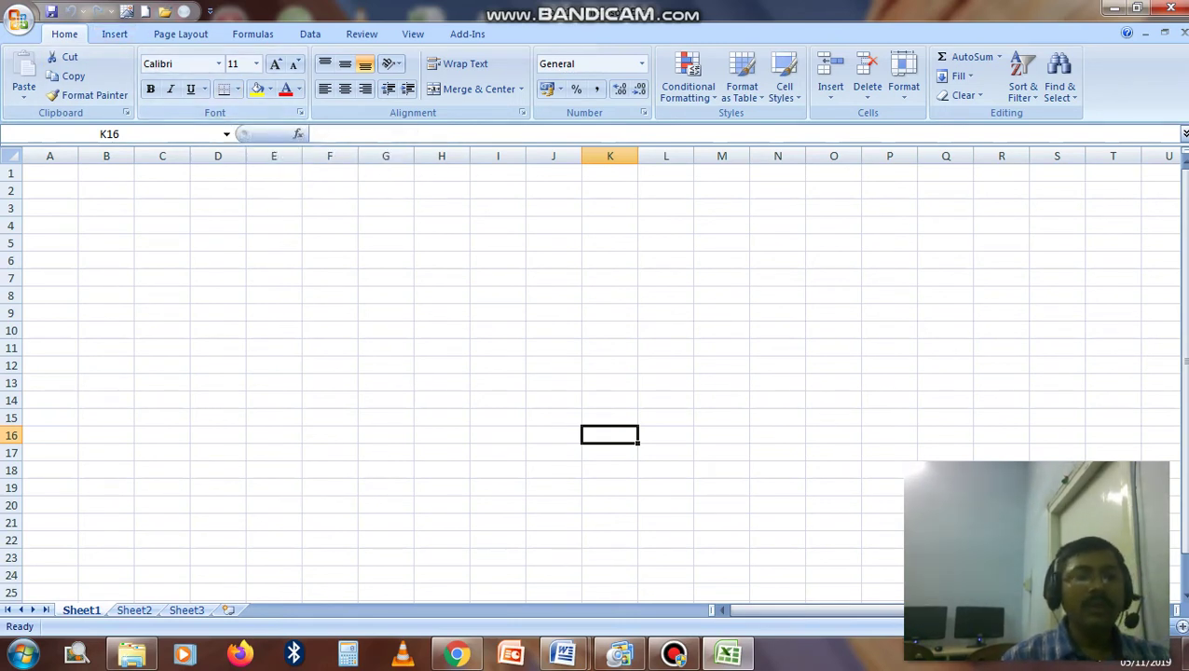
pyautogui.click(162, 208)
pyautogui.click(50, 174)
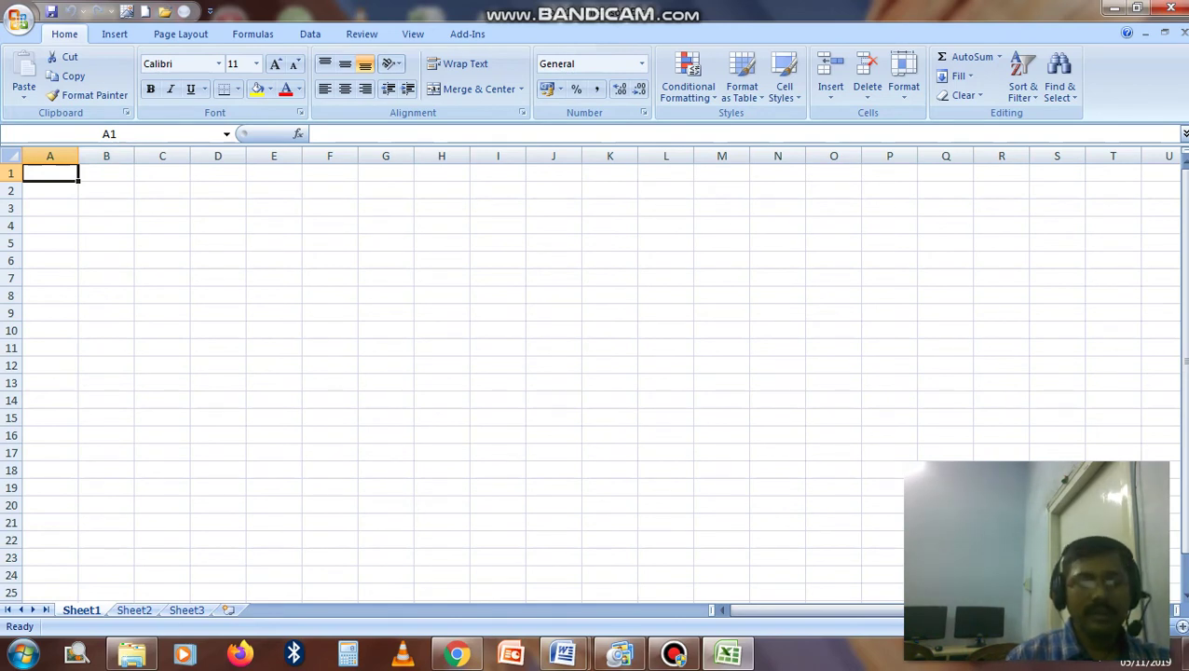
# - Widen column A to 22.71 and set column F to 18.43, then select cell A1
pyautogui.moveTo(78, 156); pyautogui.dragTo(188, 155)
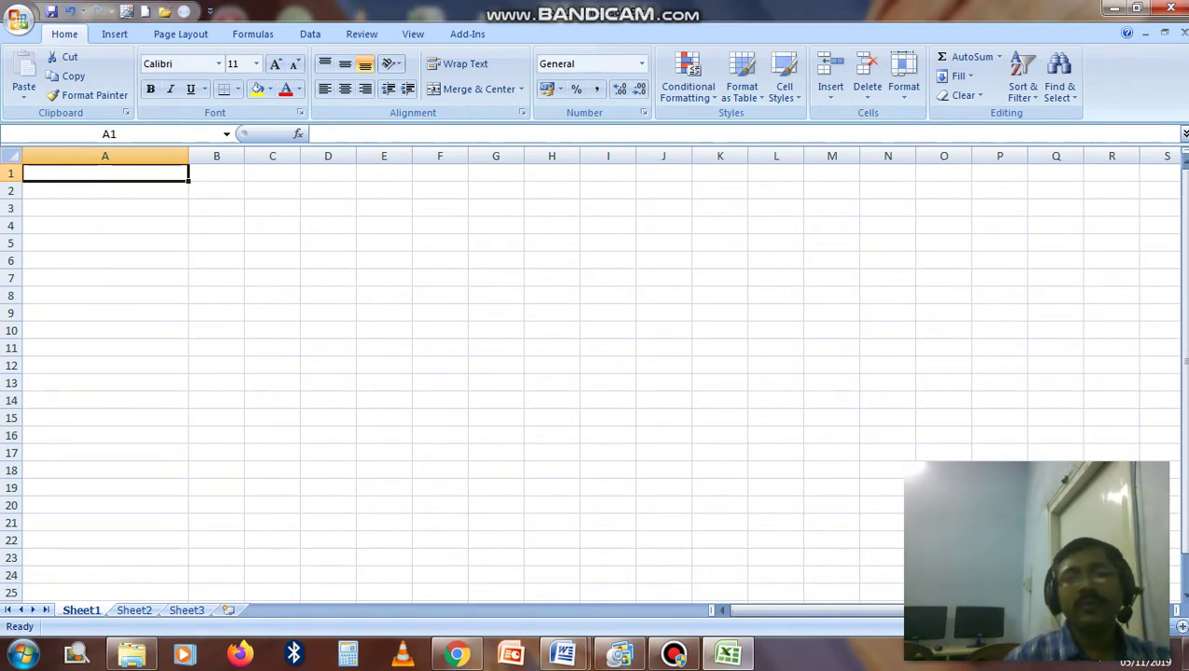
pyautogui.click(440, 330)
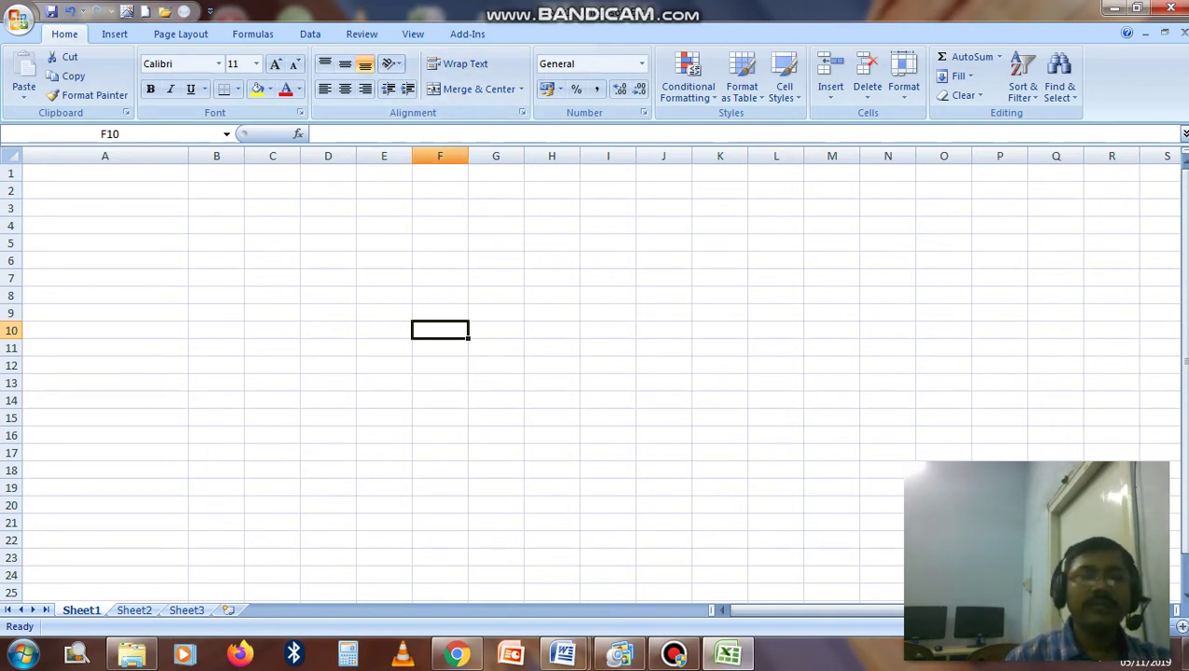
pyautogui.moveTo(468, 156)
pyautogui.mouseDown()
pyautogui.moveTo(597, 156)
pyautogui.moveTo(460, 156)
pyautogui.mouseUp()
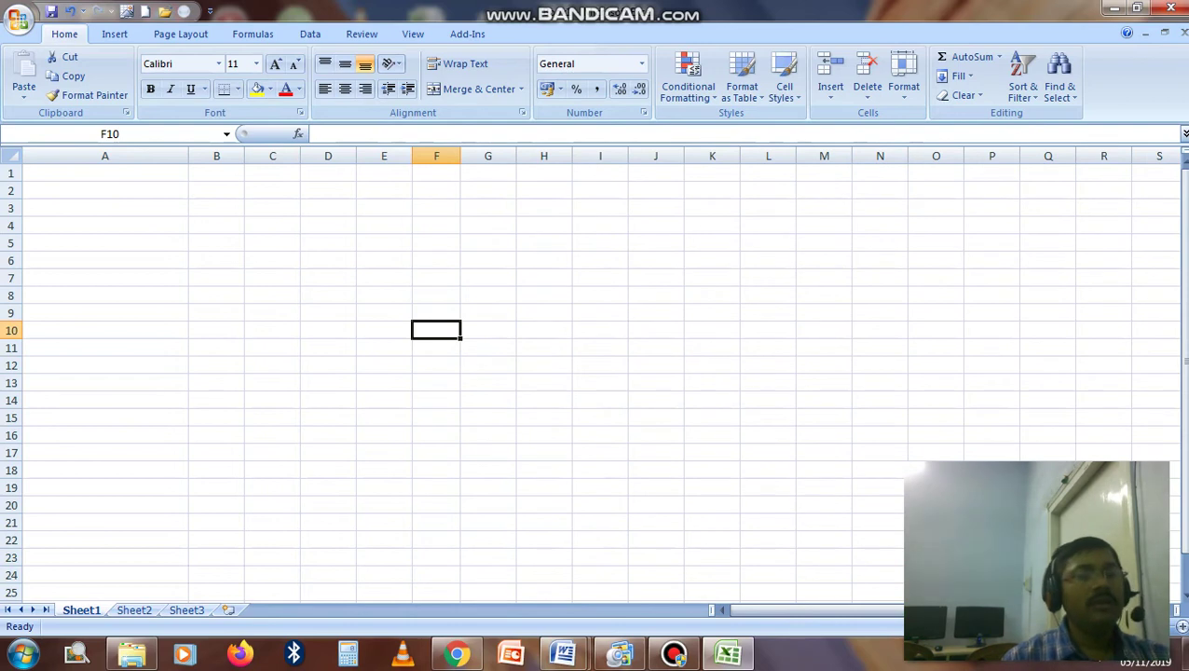
pyautogui.click(105, 174)
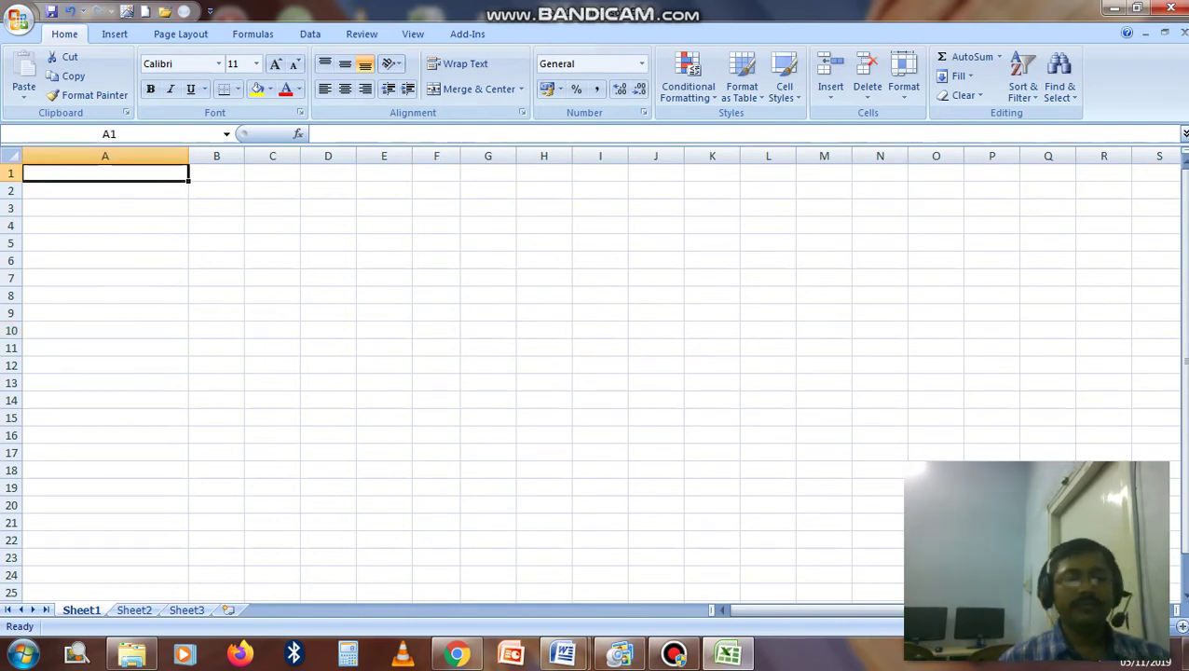
# - Enter the headers NAME OF THE EMPLOYEES, DEPT, BASIC, DA, TA, HRA, GROSS across A1:G1
pyautogui.write('NAME ')
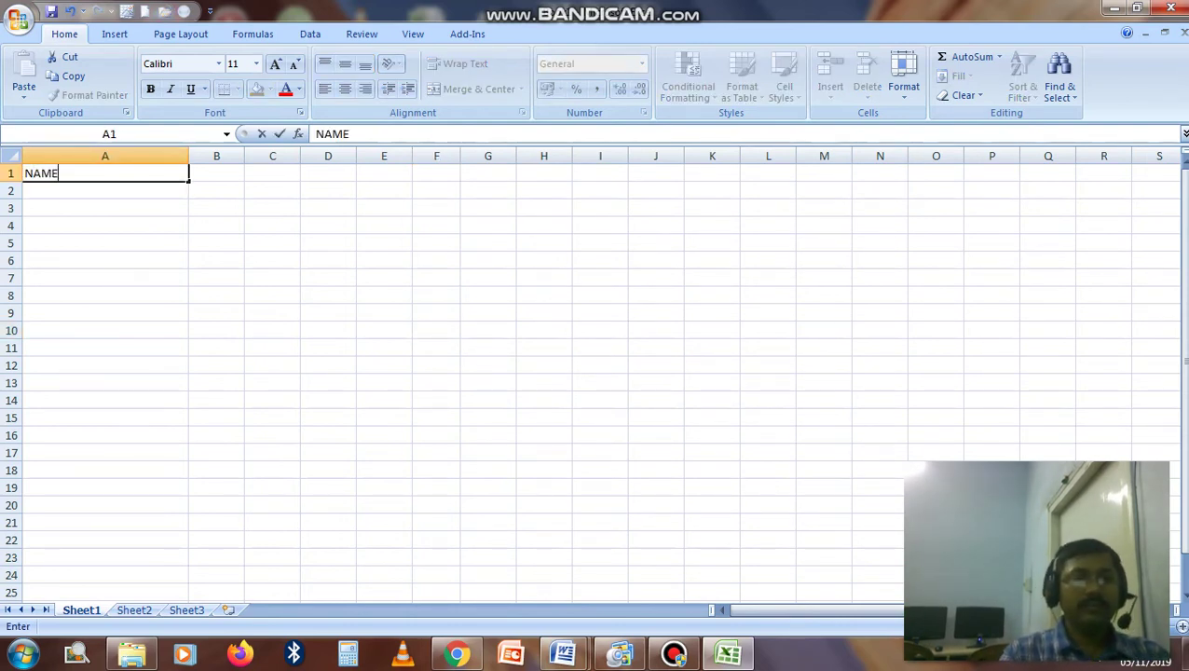
pyautogui.write('OF THE ')
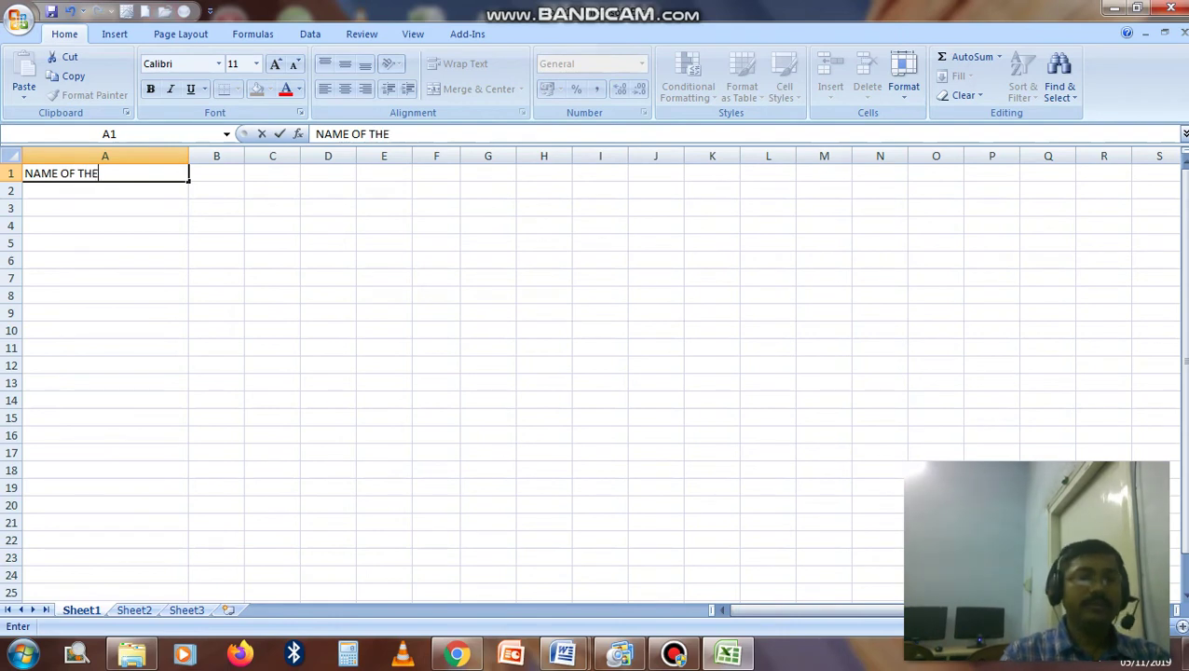
pyautogui.write('EMPL')
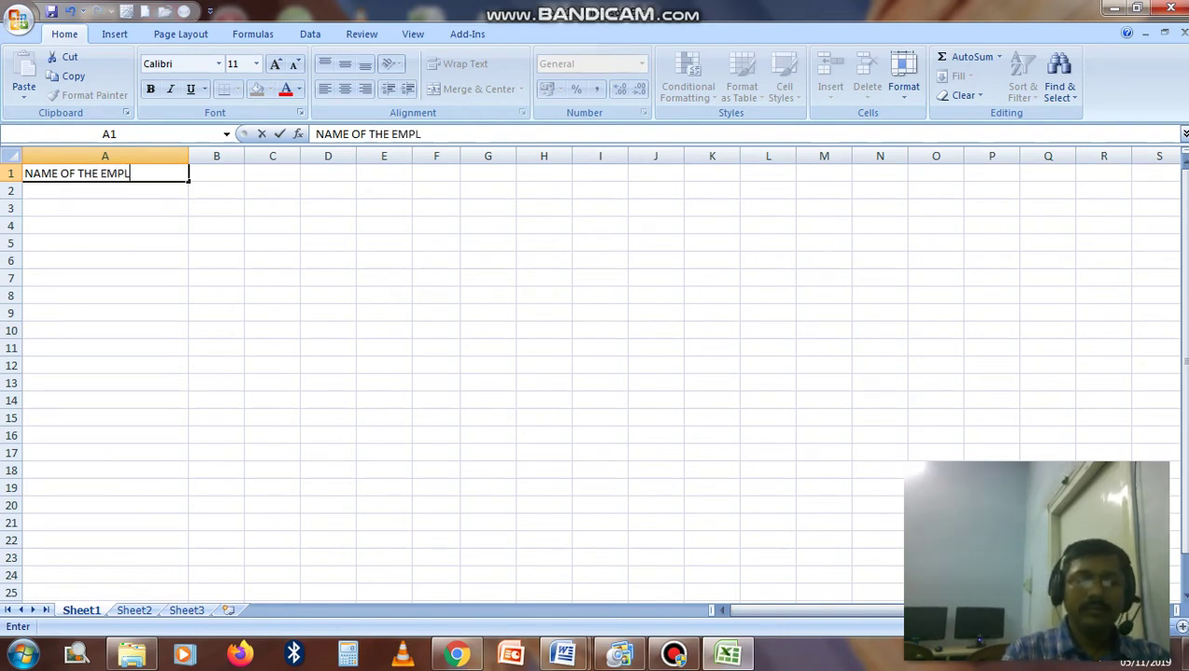
pyautogui.write('OYEES')
pyautogui.press('Tab')
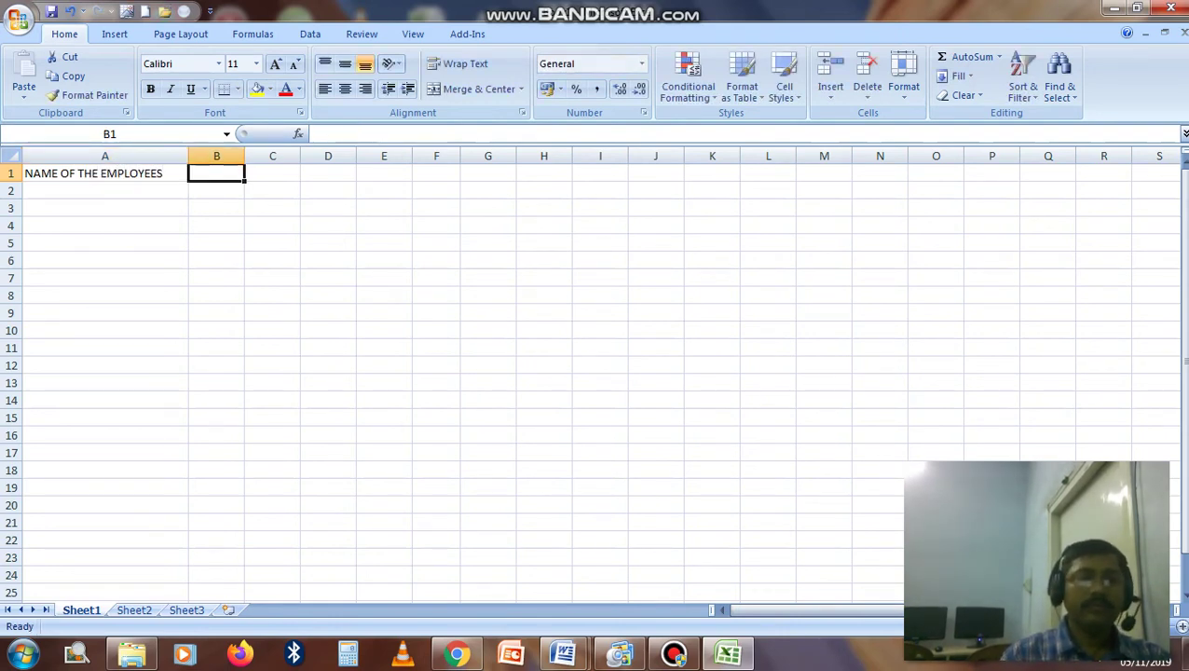
pyautogui.write('DEPT')
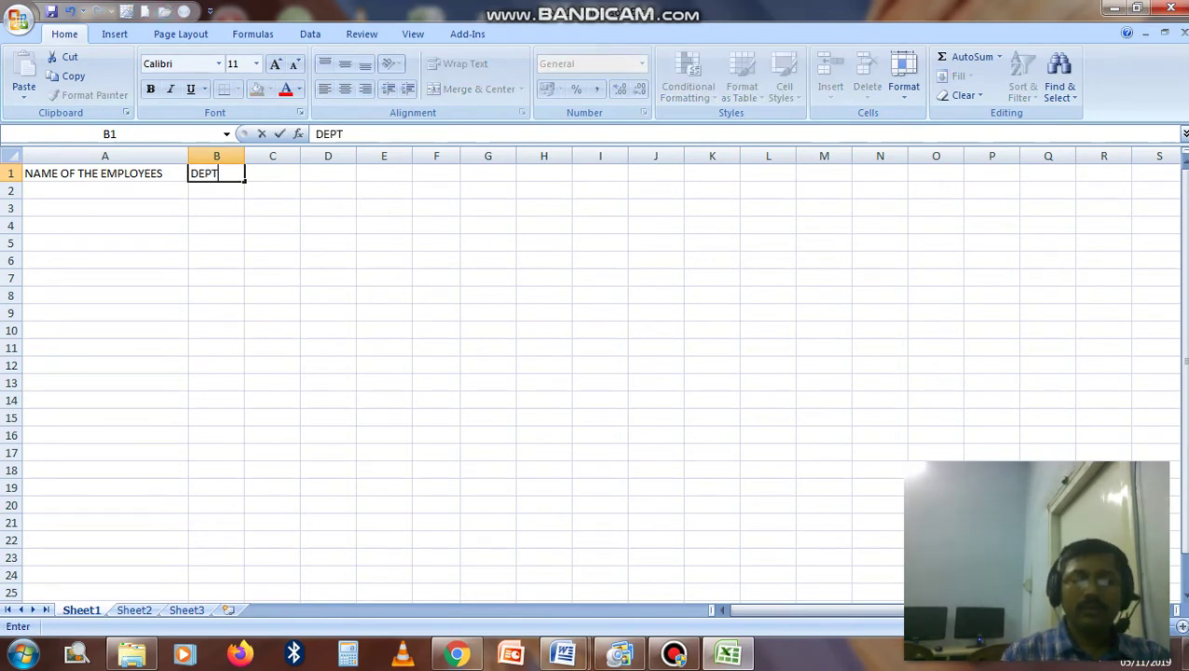
pyautogui.press('Tab')
pyautogui.write('BASI')
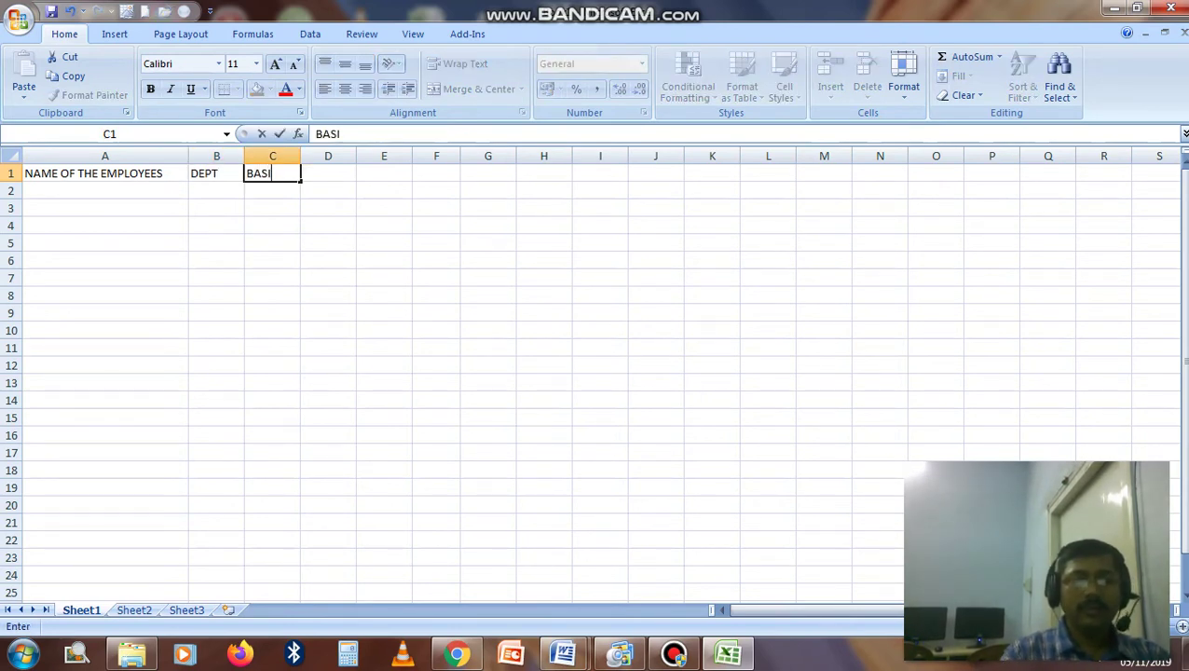
pyautogui.write('C')
pyautogui.press('Tab')
pyautogui.write('DA')
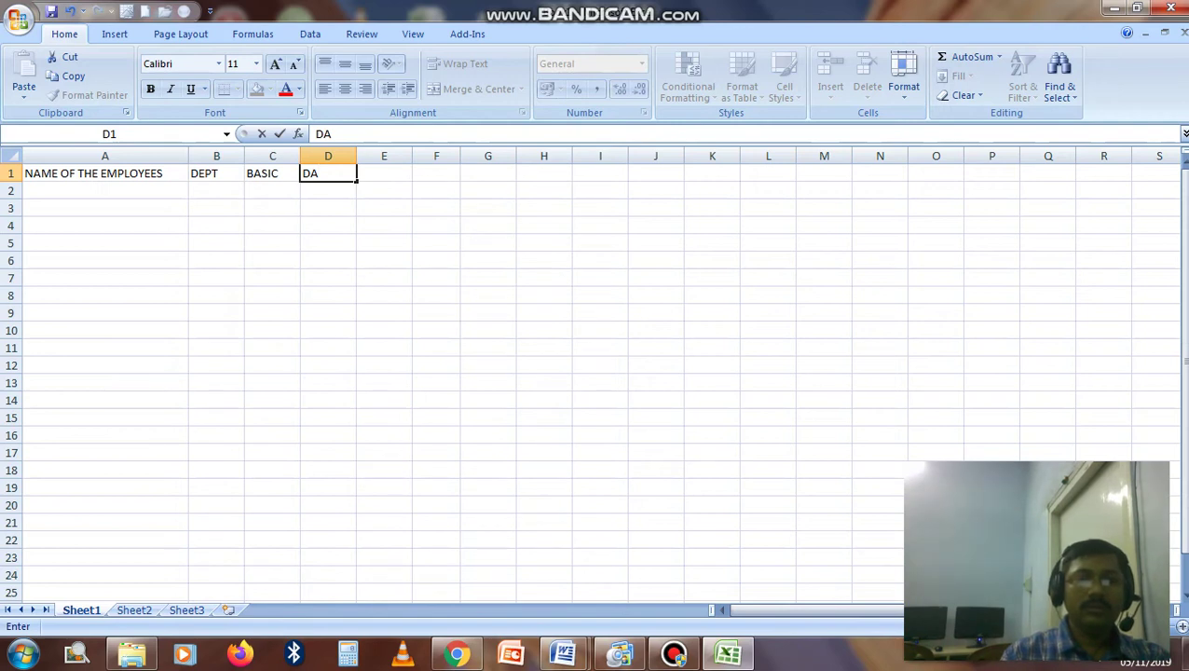
pyautogui.press('Tab')
pyautogui.write('TA')
pyautogui.press('Tab')
pyautogui.write('H')
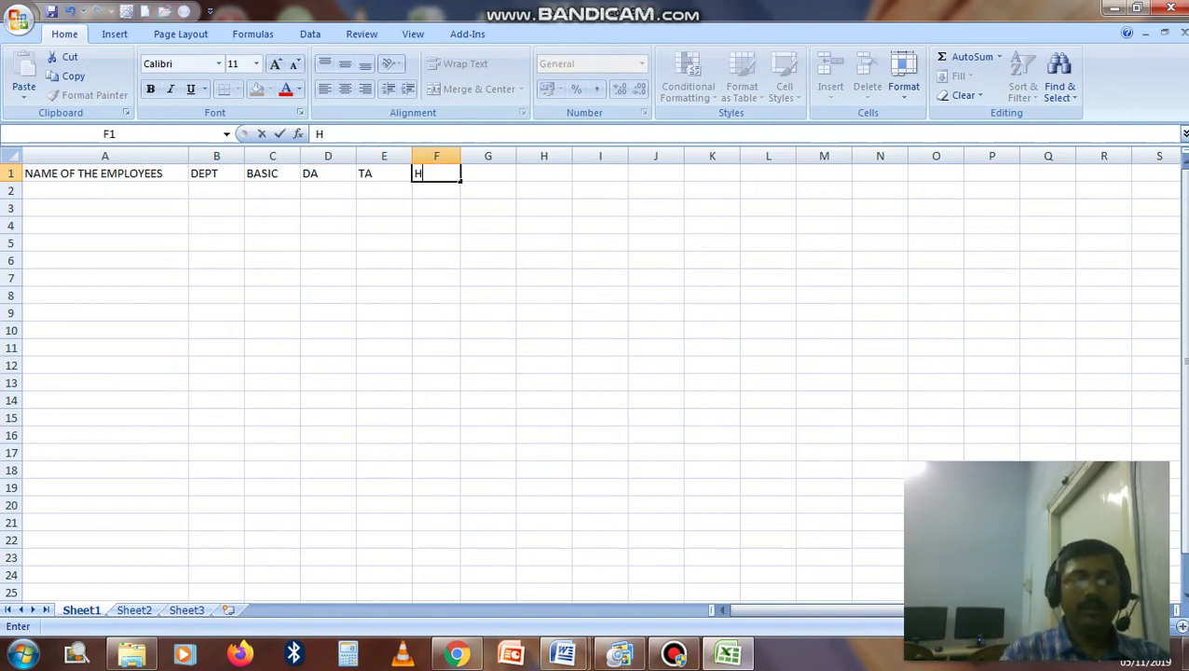
pyautogui.write('RA')
pyautogui.press('Tab')
pyautogui.write('GRO')
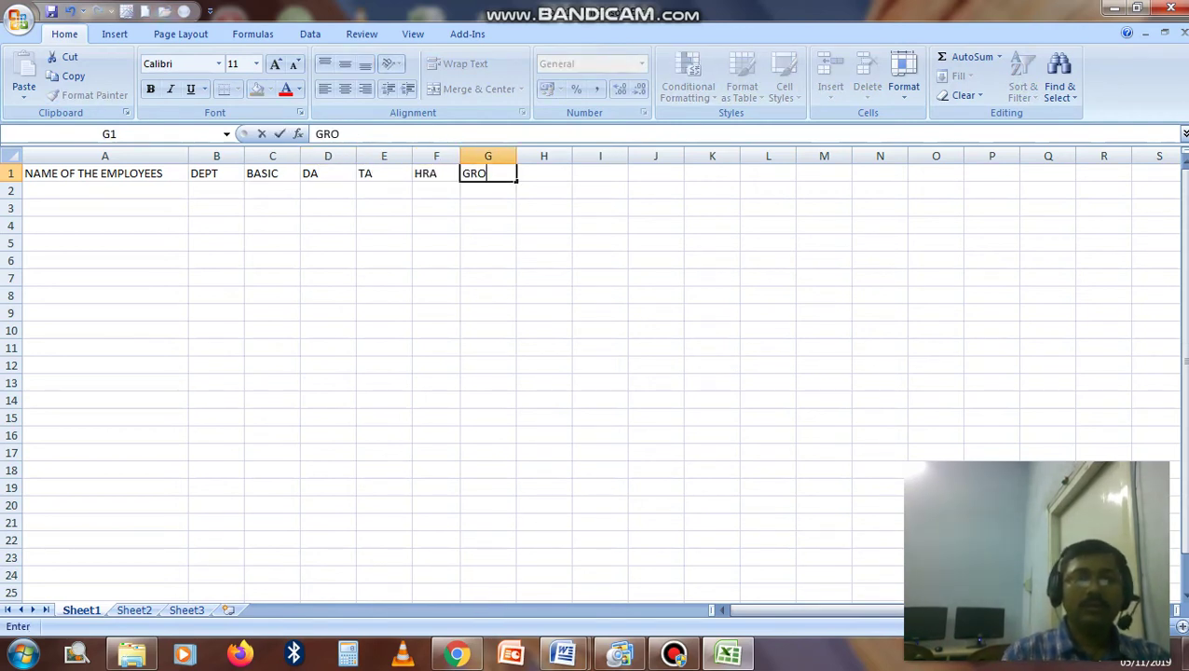
pyautogui.write('SS')
# - Check each header cell along row 1, then return to cell A2
pyautogui.press('Left')
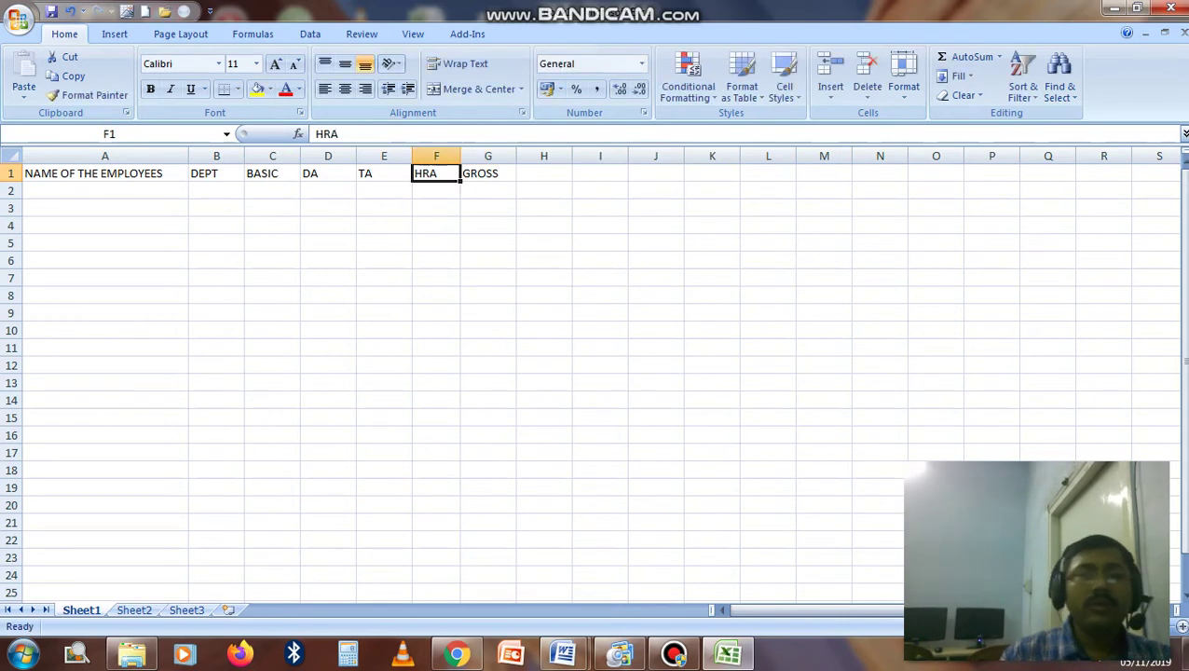
pyautogui.press('Left')
pyautogui.press('Left')
pyautogui.press('Left')
pyautogui.press('Left')
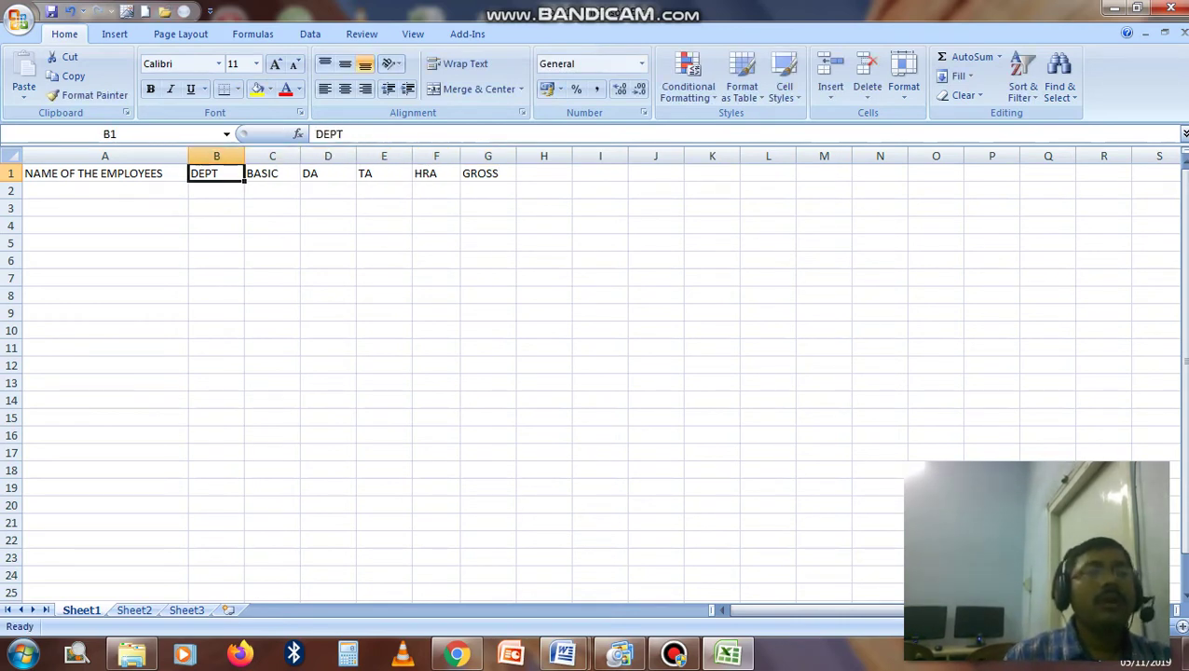
pyautogui.press('Left')
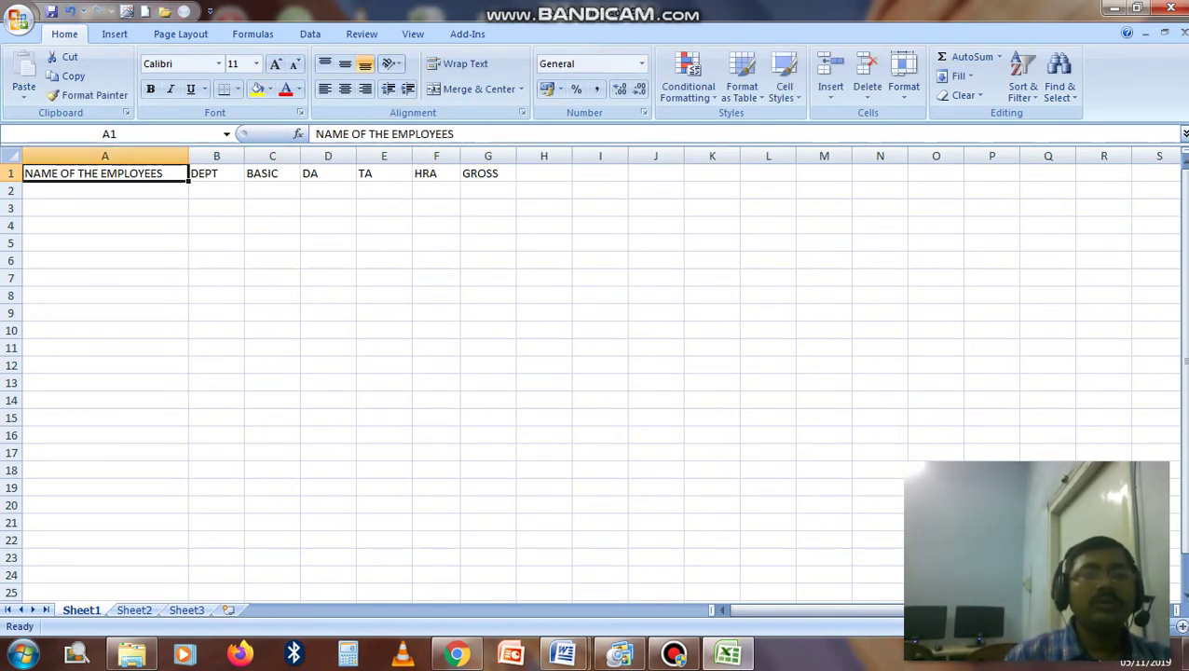
pyautogui.press('Right')
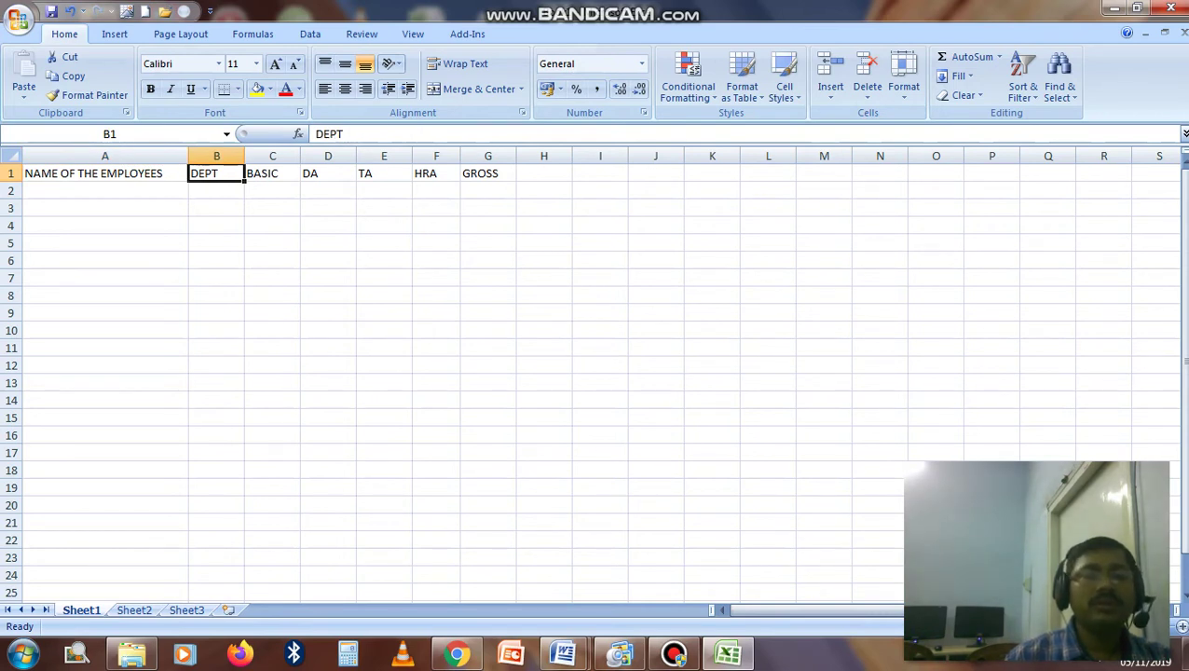
pyautogui.press('Right')
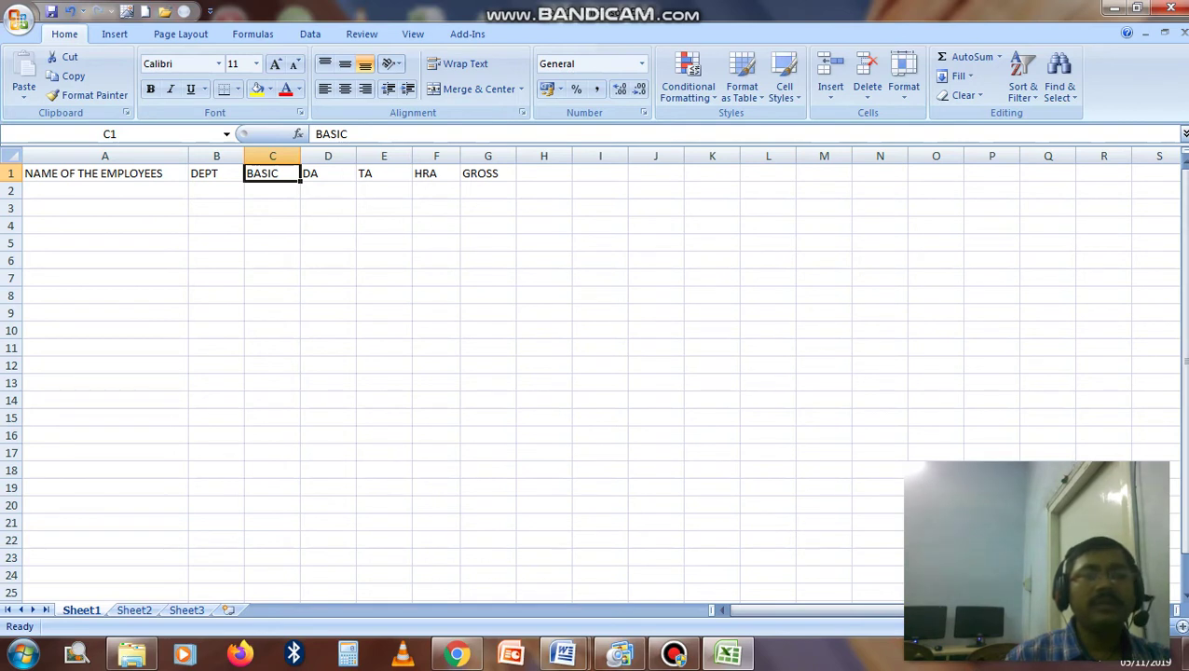
pyautogui.press('Right')
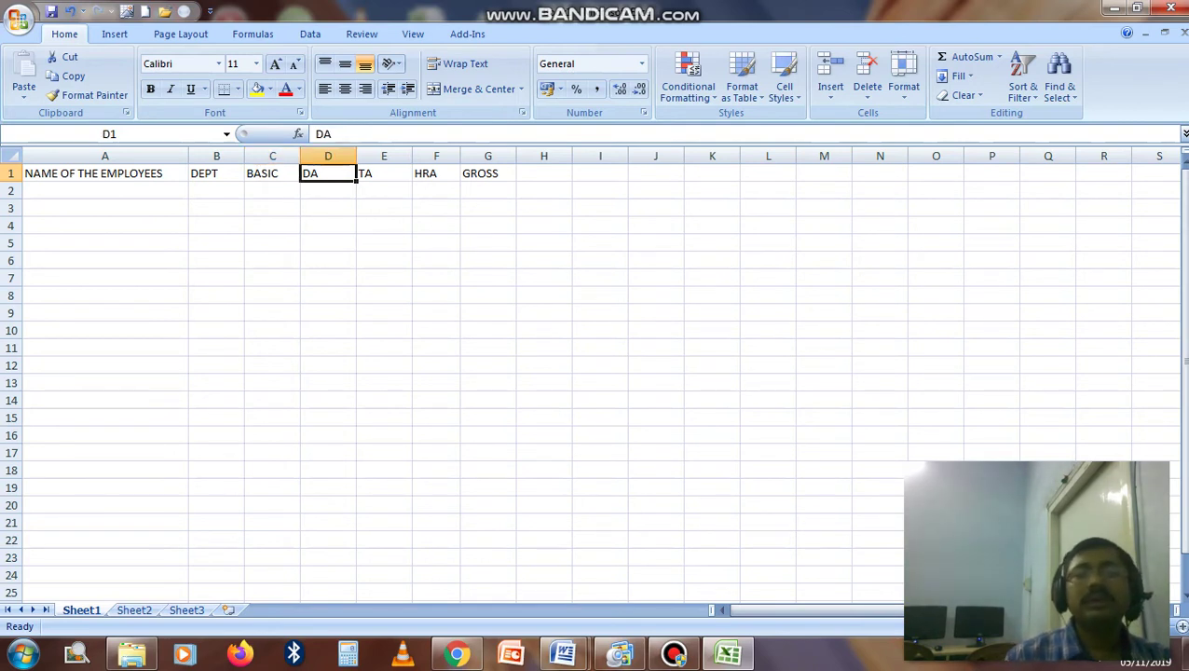
pyautogui.press('Right')
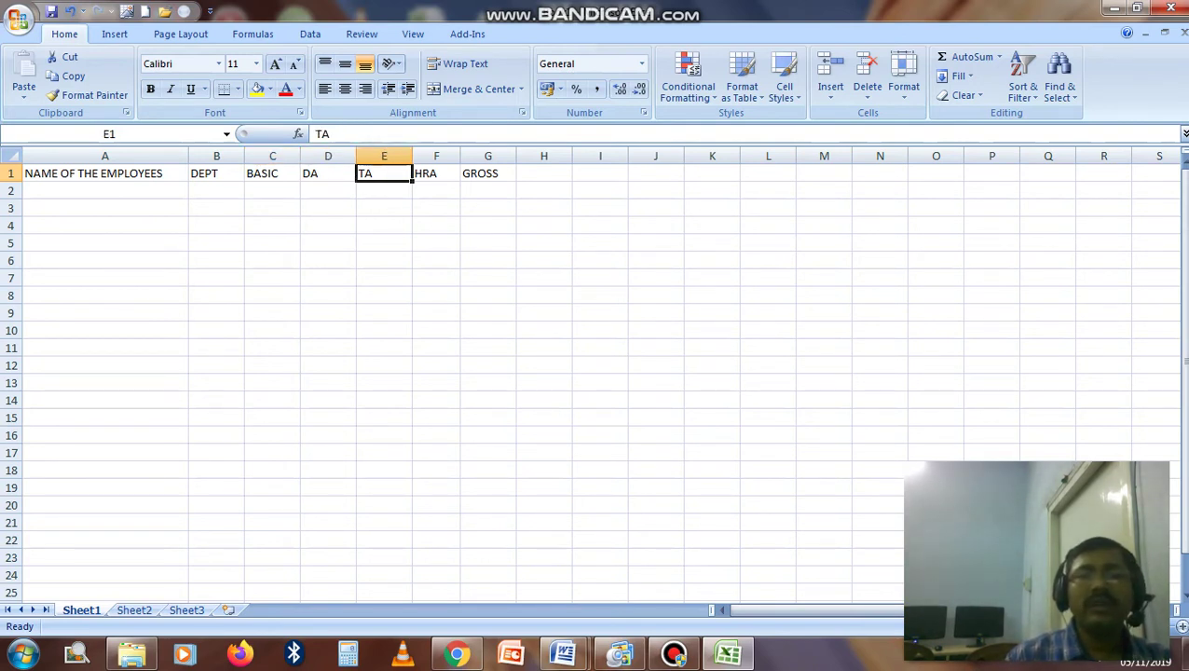
pyautogui.press('Right')
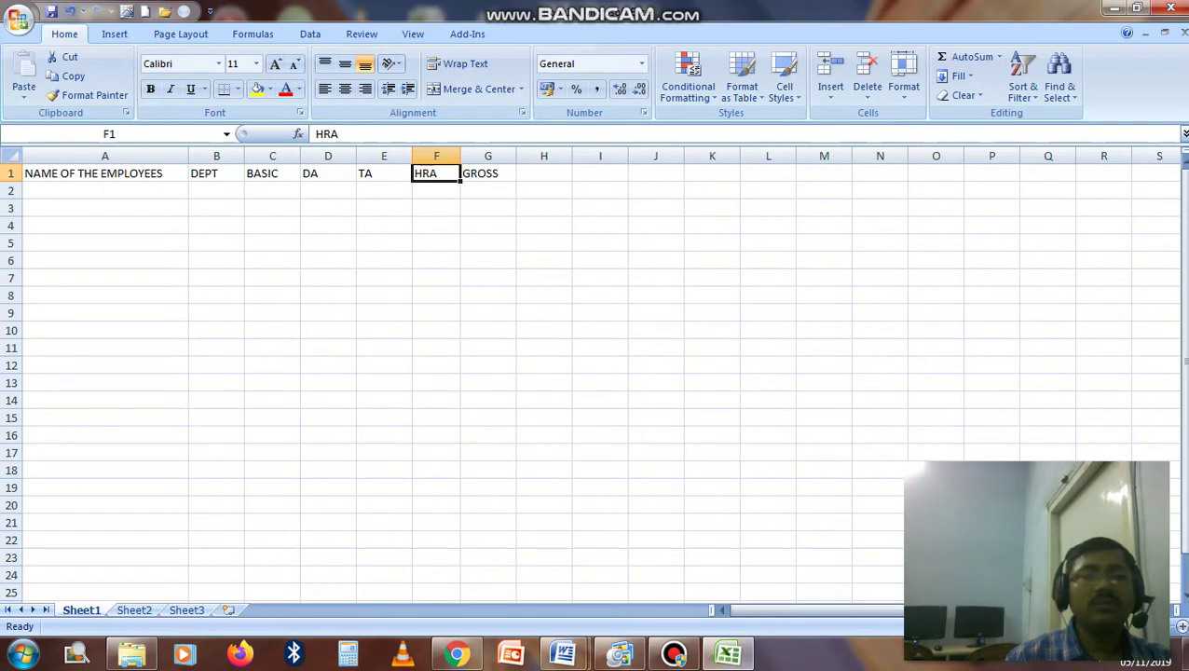
pyautogui.press('Right')
pyautogui.press('Down')
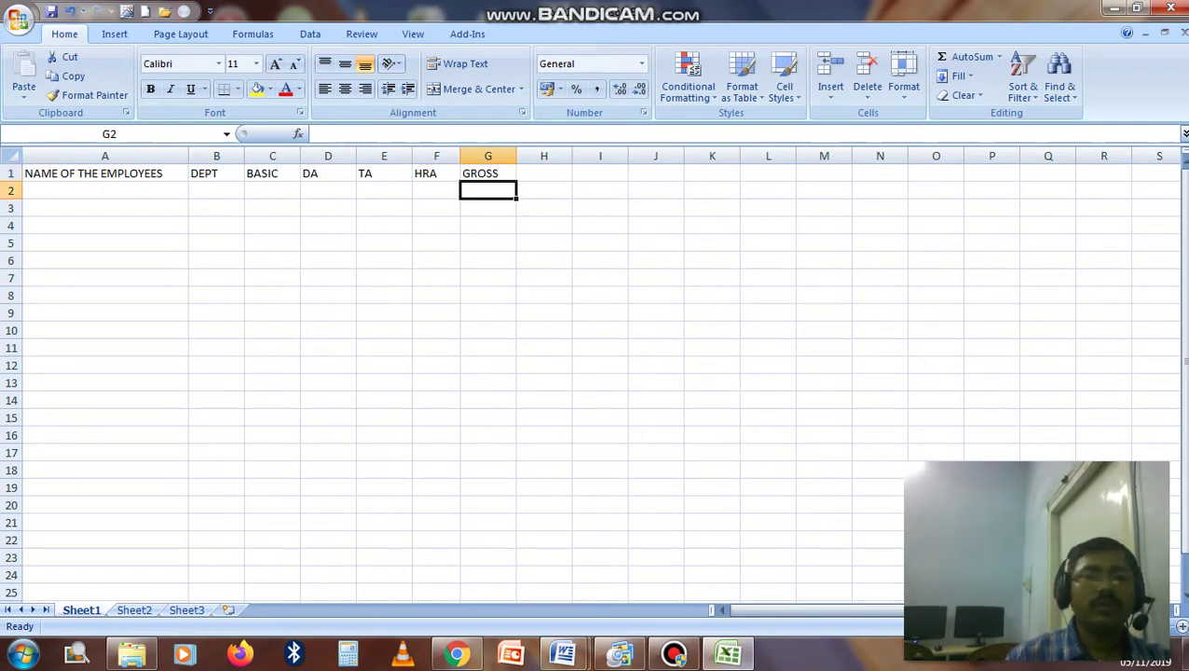
pyautogui.press('Left')
pyautogui.press('Left')
pyautogui.press('Left')
pyautogui.press('Left')
pyautogui.press('Left')
pyautogui.press('Left')
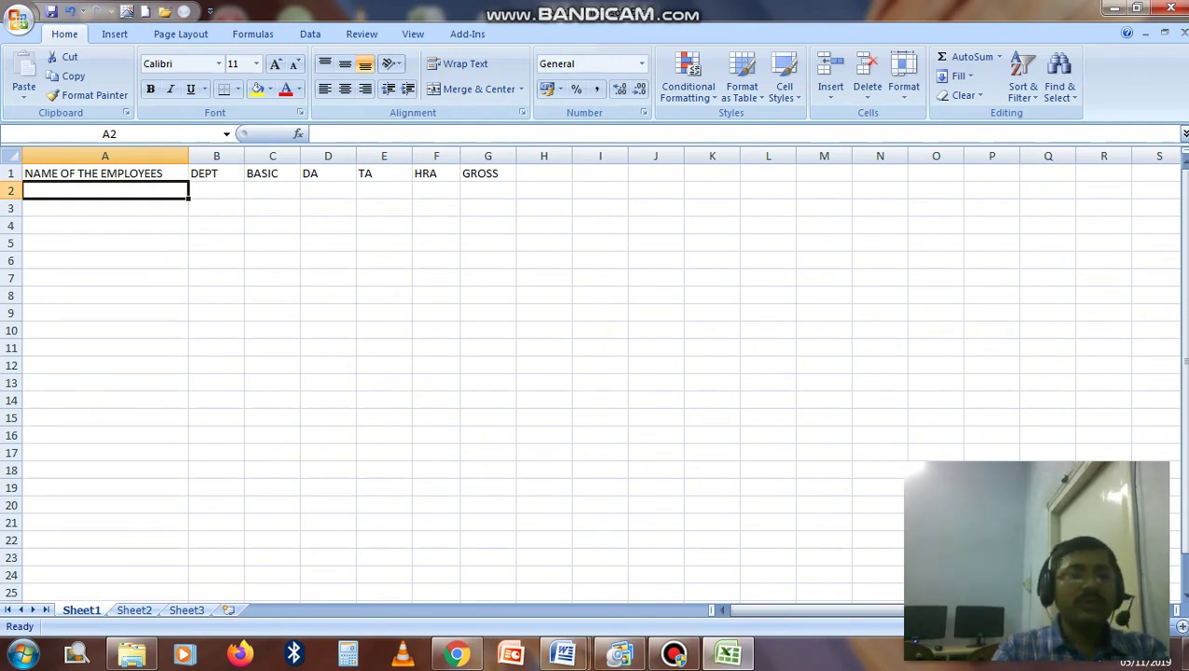
# - Type the five employee names down column A, cells A2 through A6
pyautogui.write('MR. ')
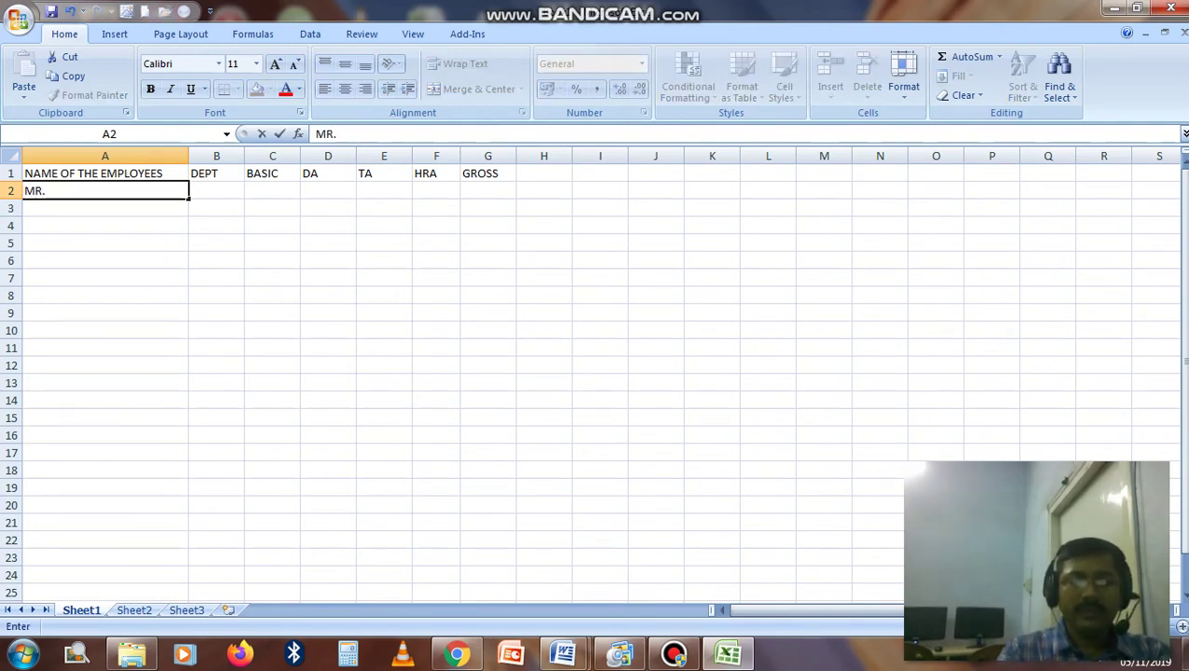
pyautogui.write('S')
pyautogui.press('Return')
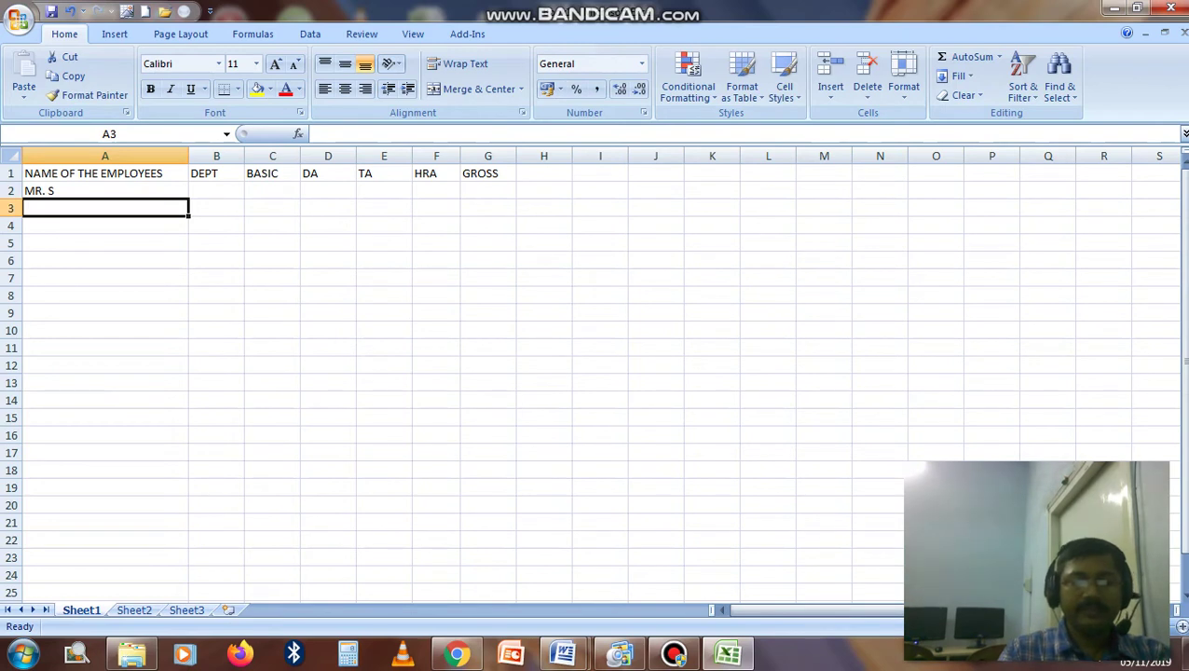
pyautogui.write('MR.')
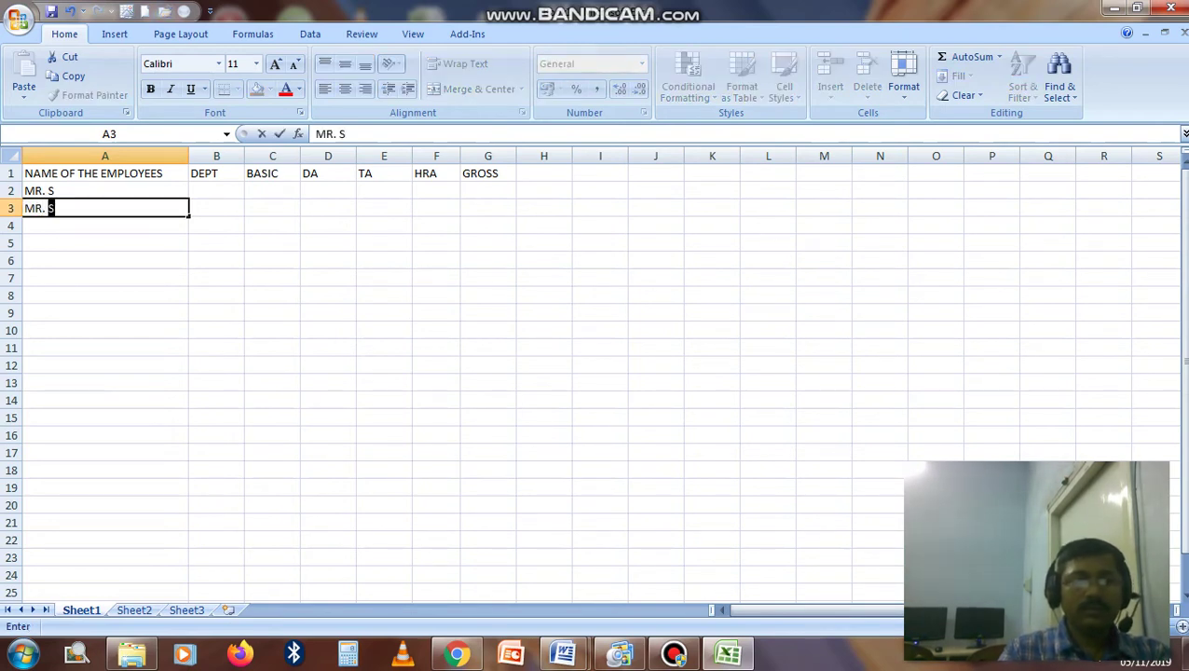
pyautogui.write(' DEY')
pyautogui.press('Return')
pyautogui.write('M')
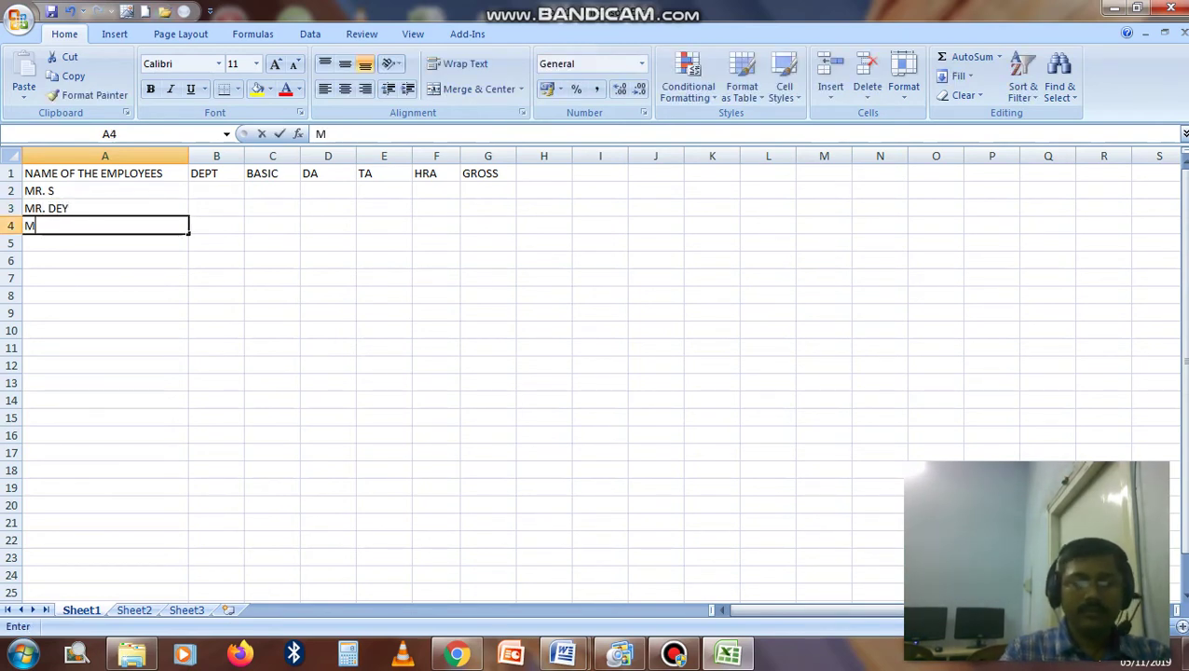
pyautogui.write('R. ROY')
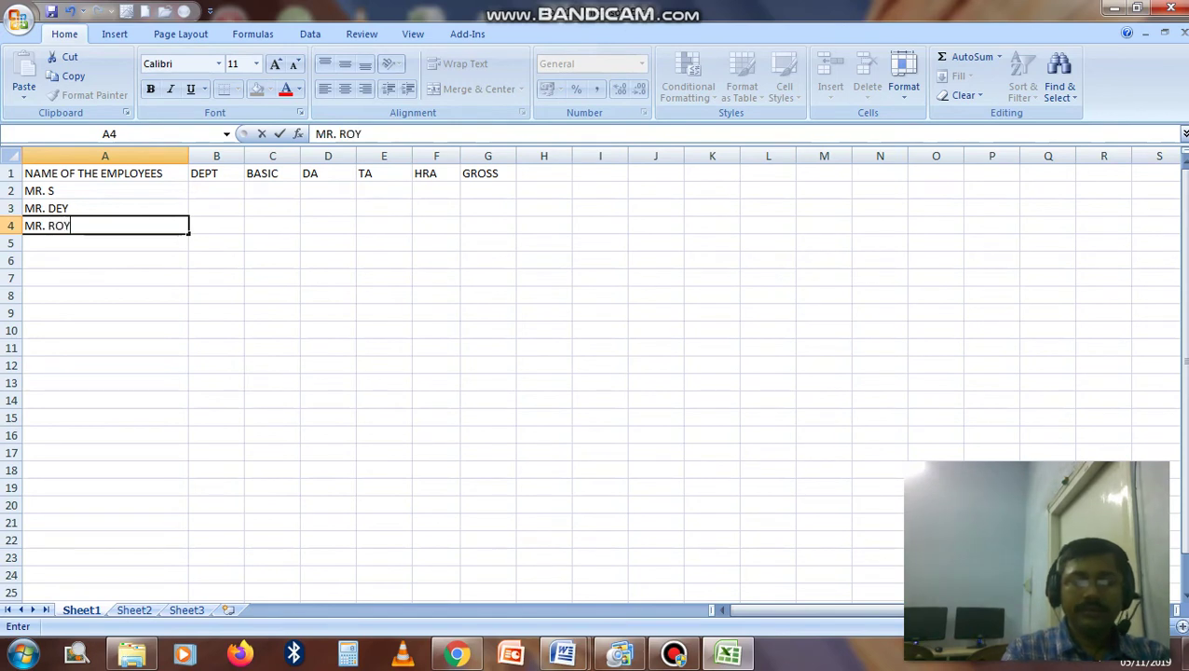
pyautogui.press('Return')
pyautogui.write('S')
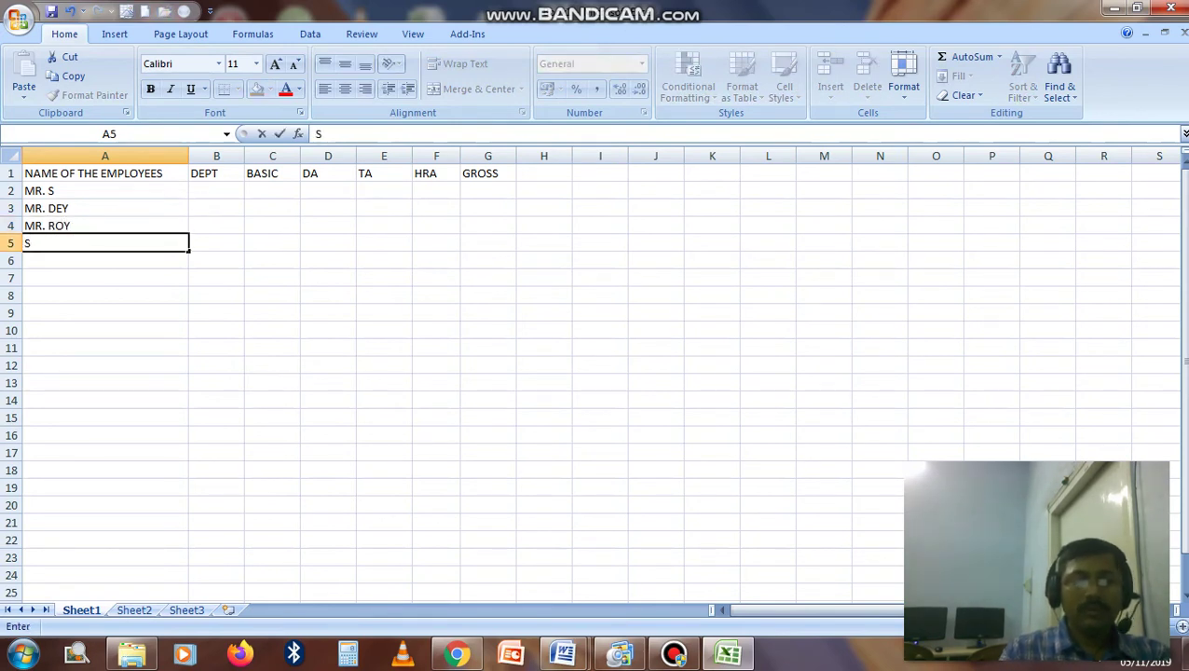
pyautogui.write(' SEN')
pyautogui.press('Return')
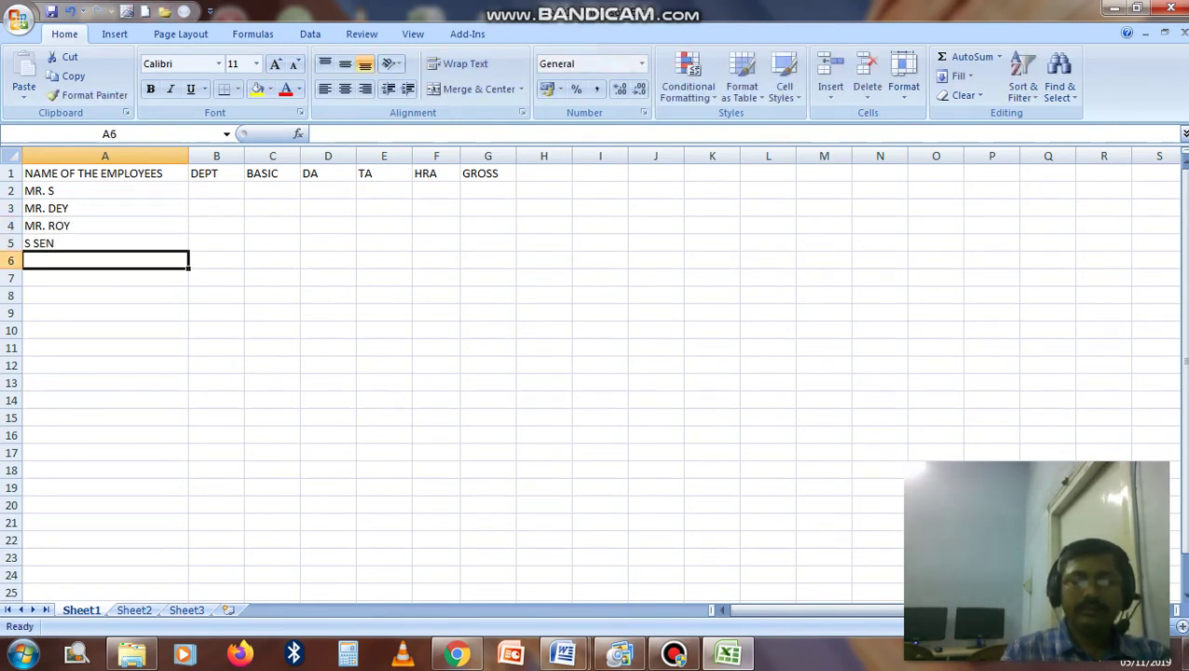
pyautogui.write('P')
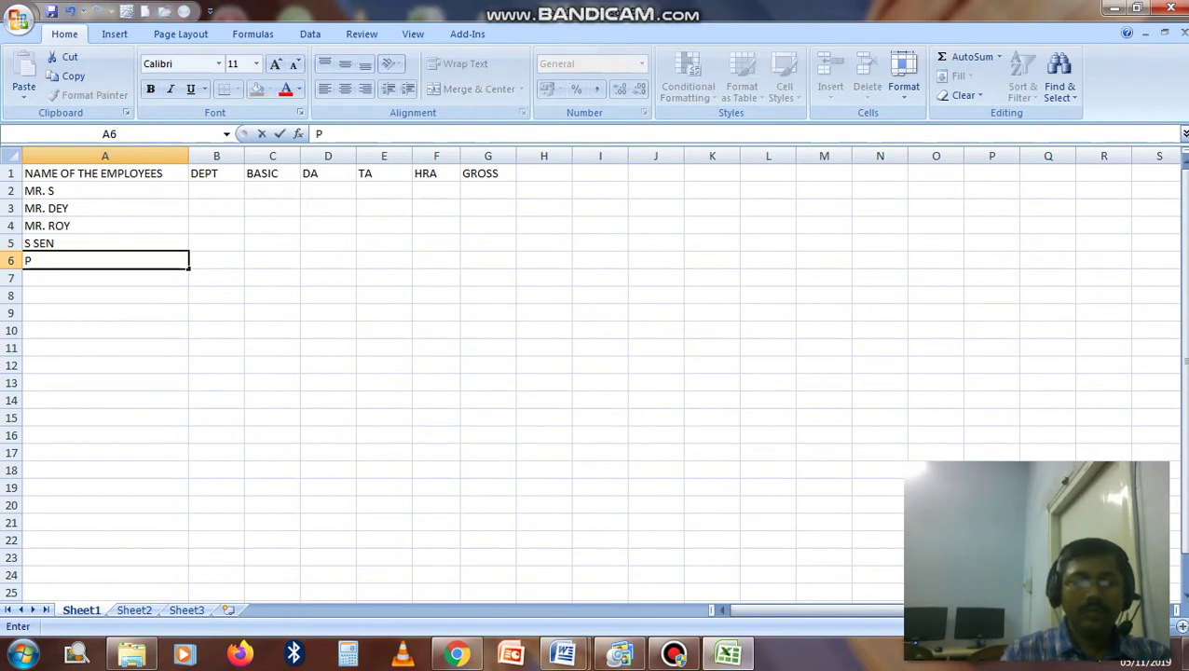
pyautogui.write(' ROY')
# - Fill DEPT cells B2:B7 with ACC, PDN, MKT, ACC, PDN, MKT, accepting AutoComplete suggestions
pyautogui.press('Right')
pyautogui.press('Up')
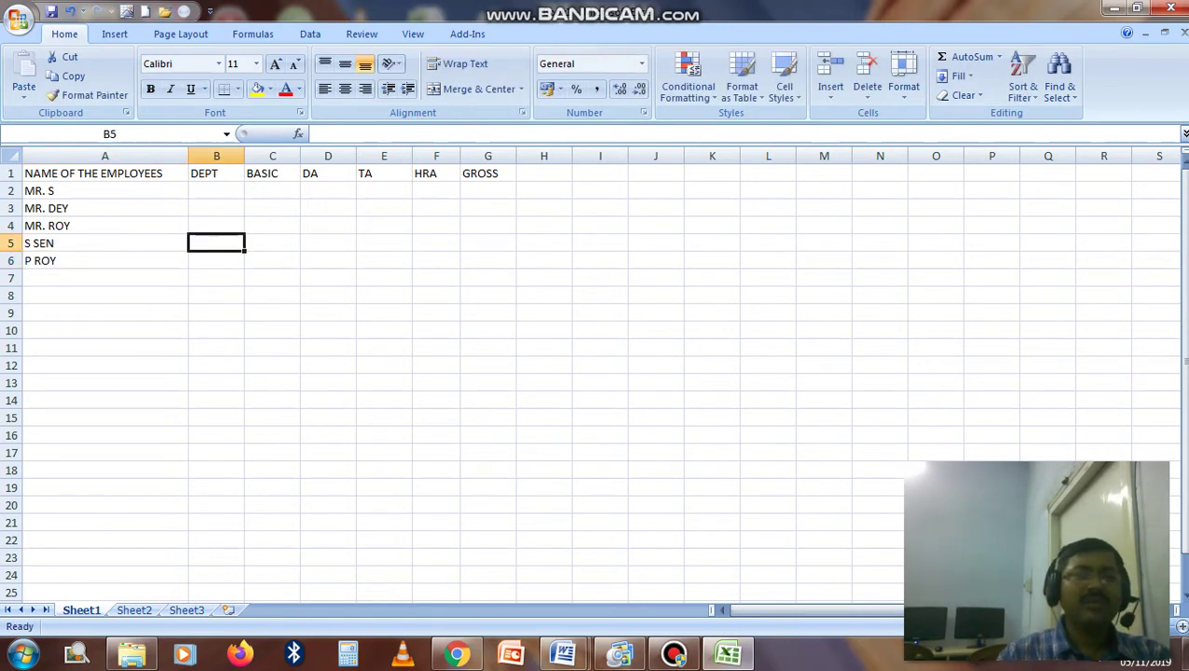
pyautogui.press('Up')
pyautogui.press('Up')
pyautogui.press('Up')
pyautogui.write('ACC')
pyautogui.press('Return')
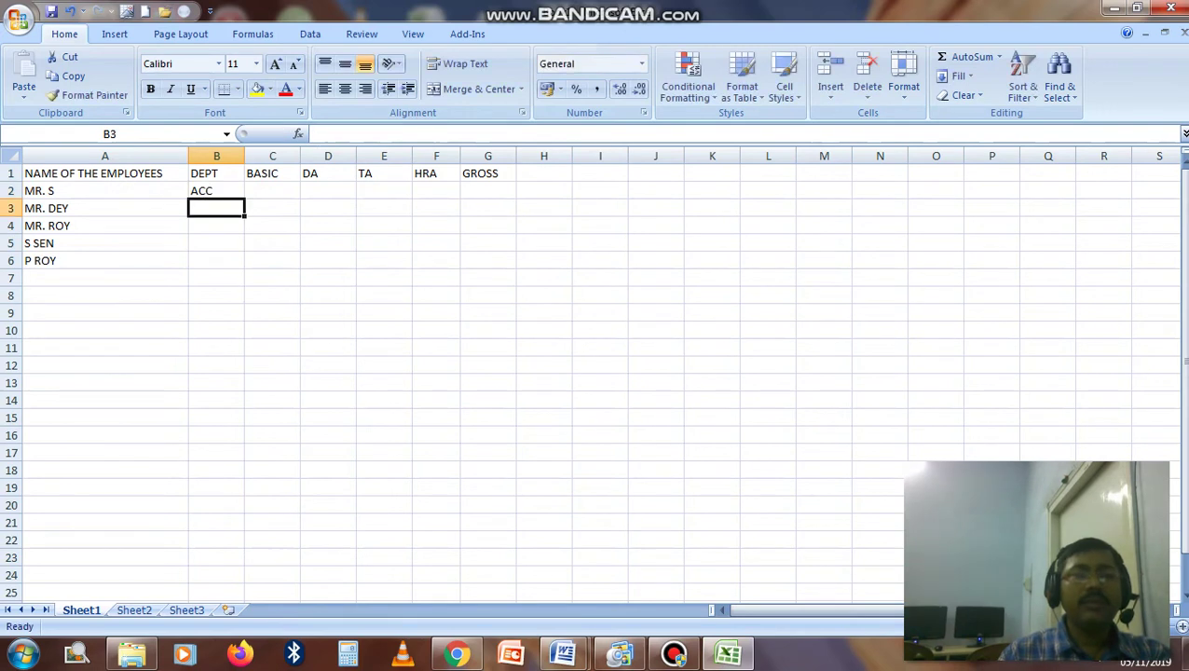
pyautogui.write('PDN')
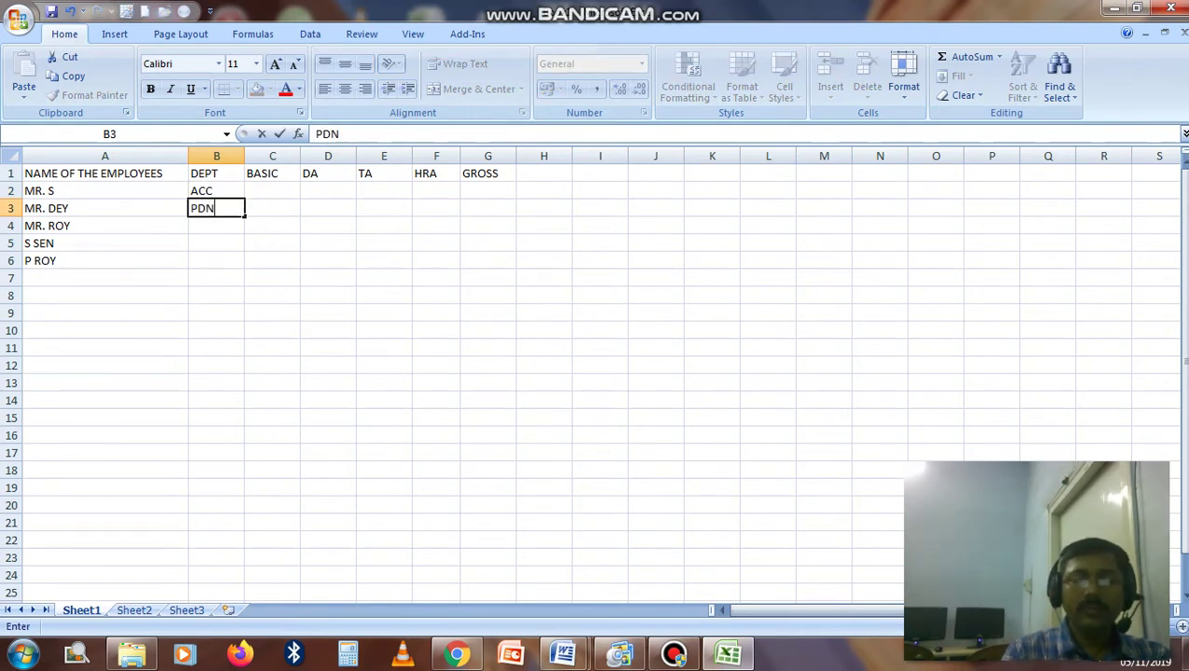
pyautogui.press('Return')
pyautogui.write('MK')
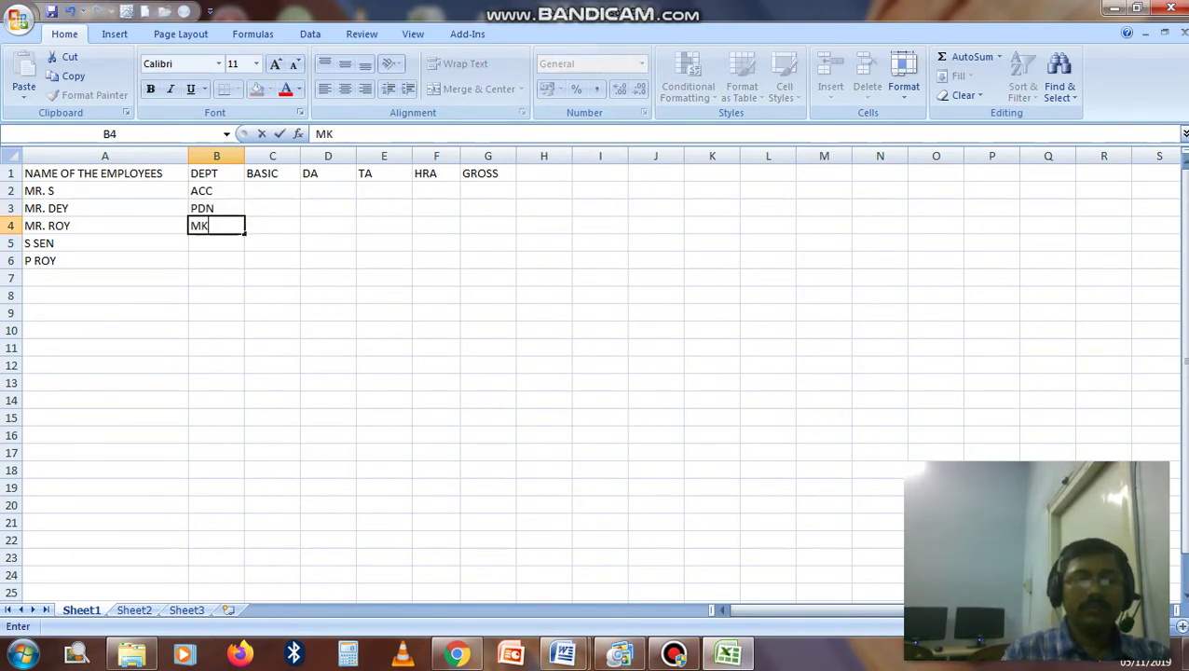
pyautogui.write('T')
pyautogui.press('Return')
pyautogui.write('A')
pyautogui.press('Return')
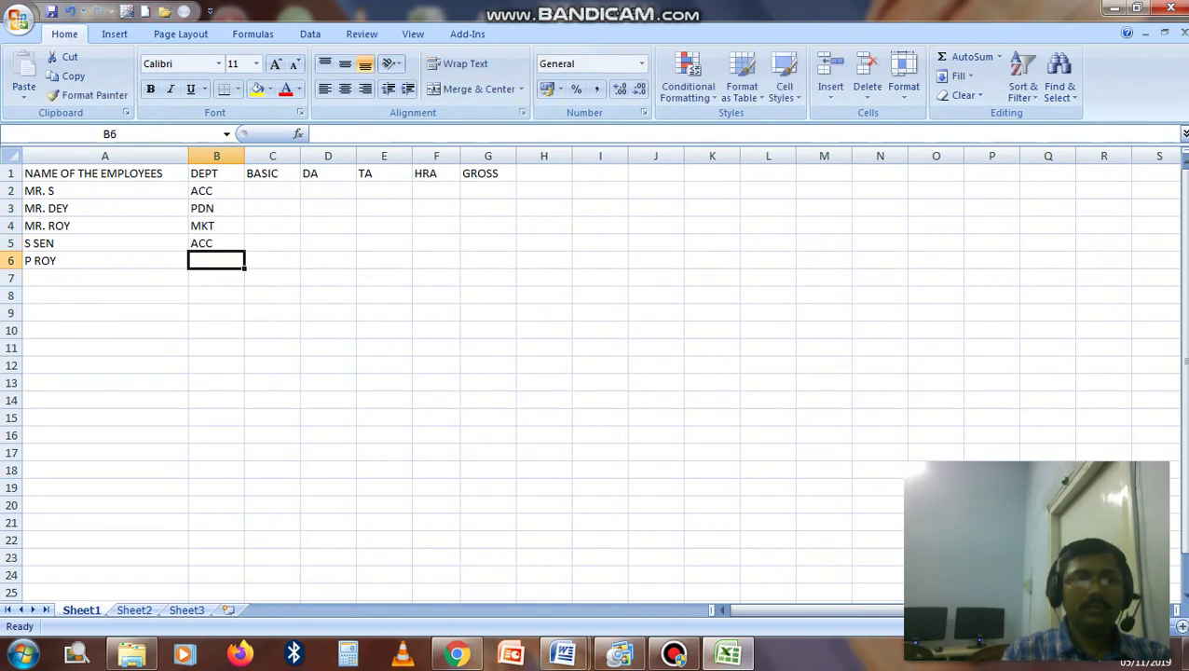
pyautogui.write('PDN')
pyautogui.press('Return')
pyautogui.write('MKT')
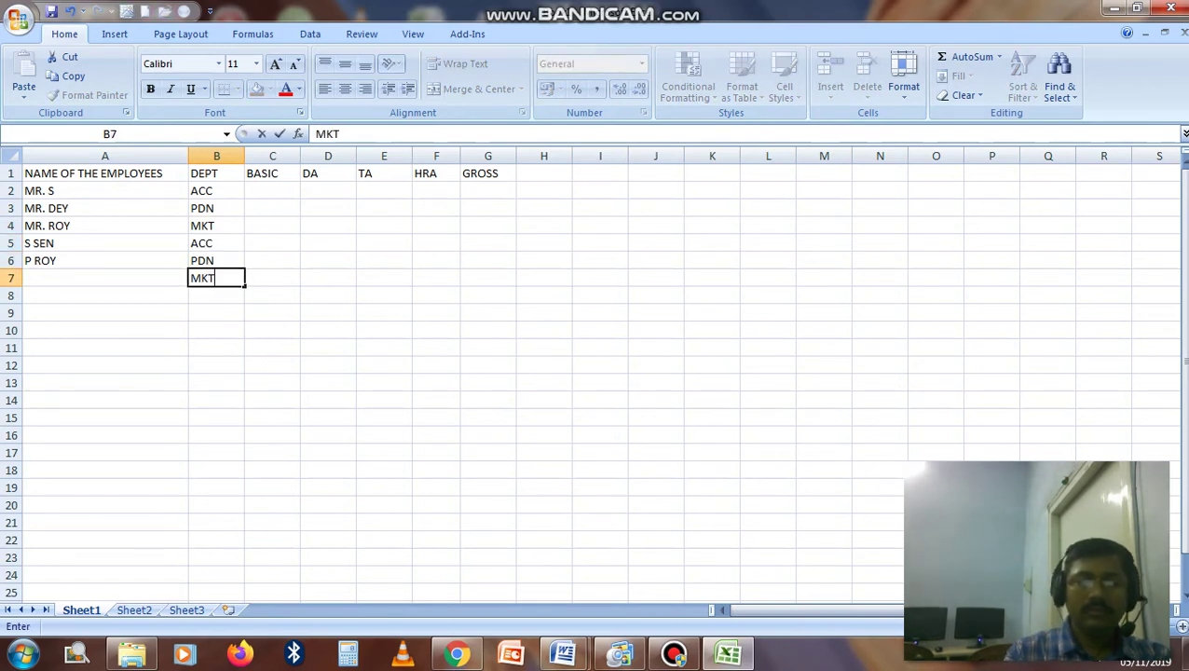
pyautogui.click(104, 295)
# - Add the sixth employee's name in A7 and move to cell C2
pyautogui.click(104, 278)
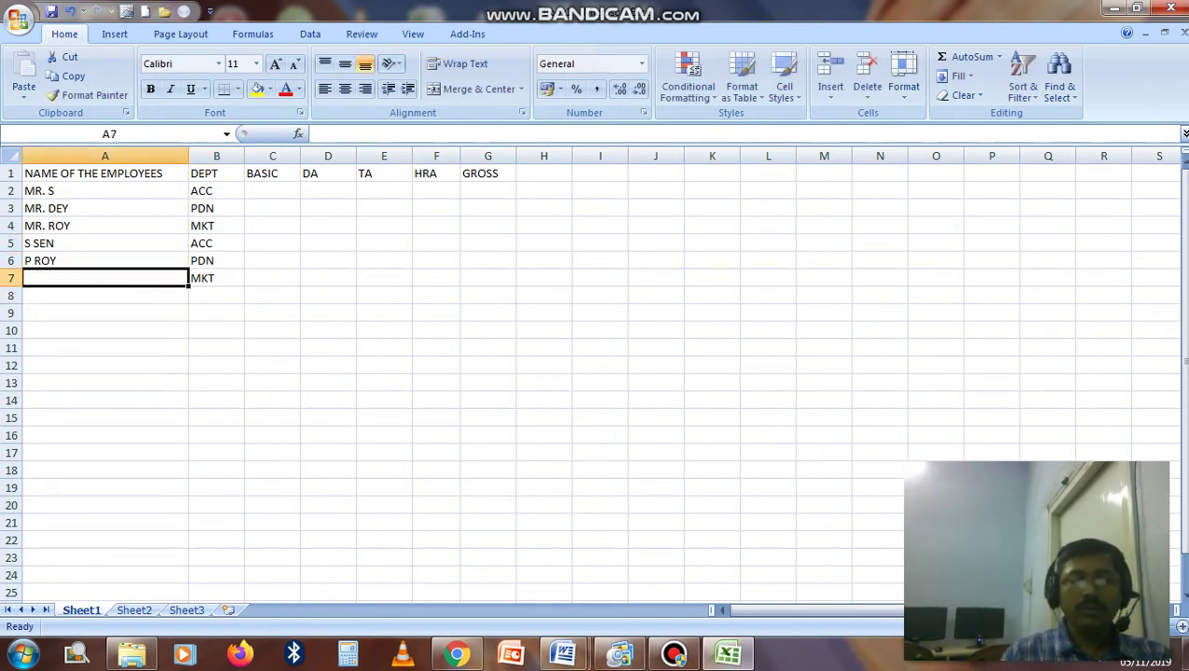
pyautogui.write('S DAS')
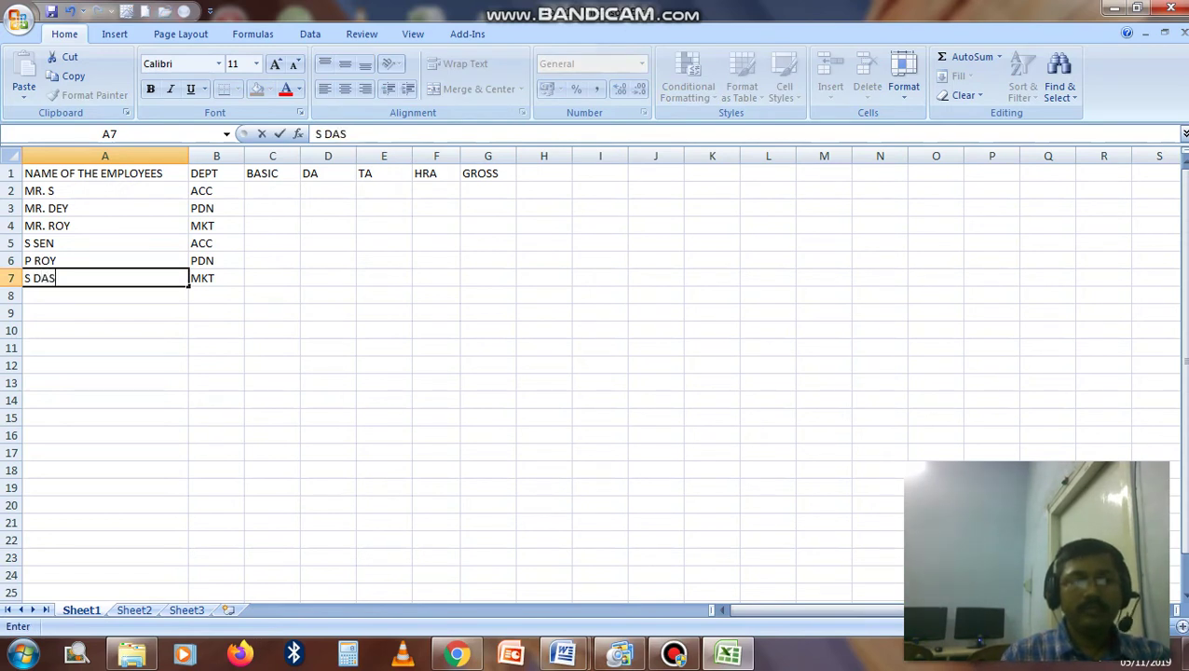
pyautogui.press('Tab')
pyautogui.click(272, 260)
pyautogui.press('Up')
pyautogui.press('Up')
pyautogui.press('Up')
pyautogui.press('Up')
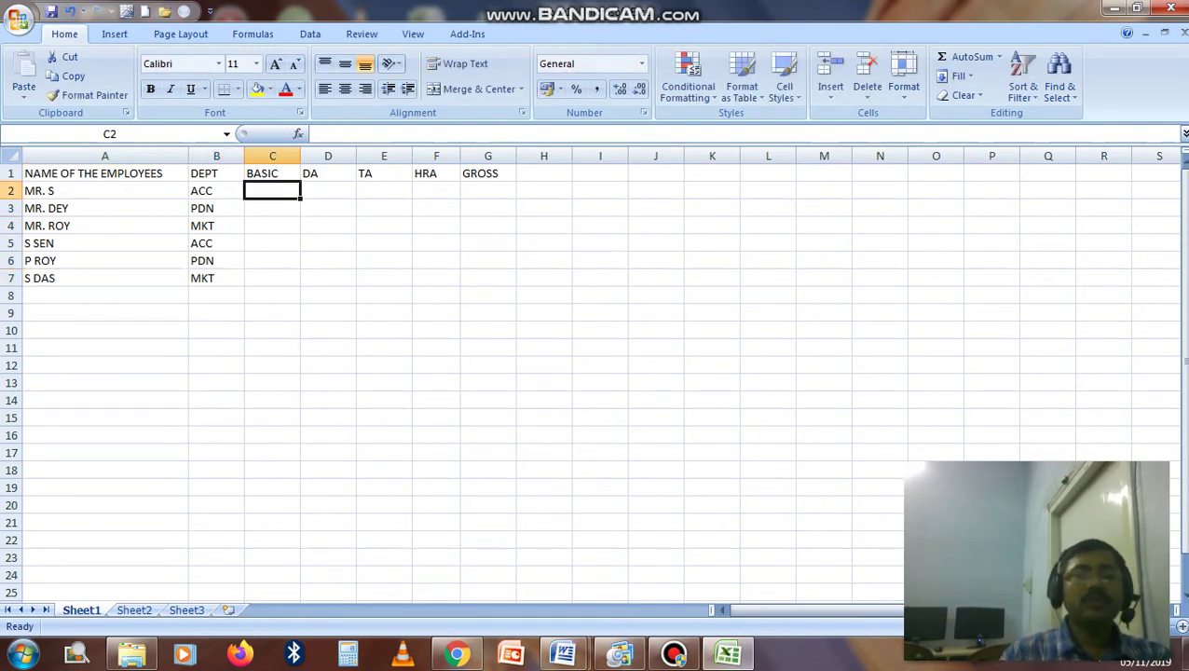
# - Enter BASIC pay 2500, 3500, 2640, 5200, 4200 and 7500 into C2:C7
pyautogui.write('2500')
pyautogui.press('Return')
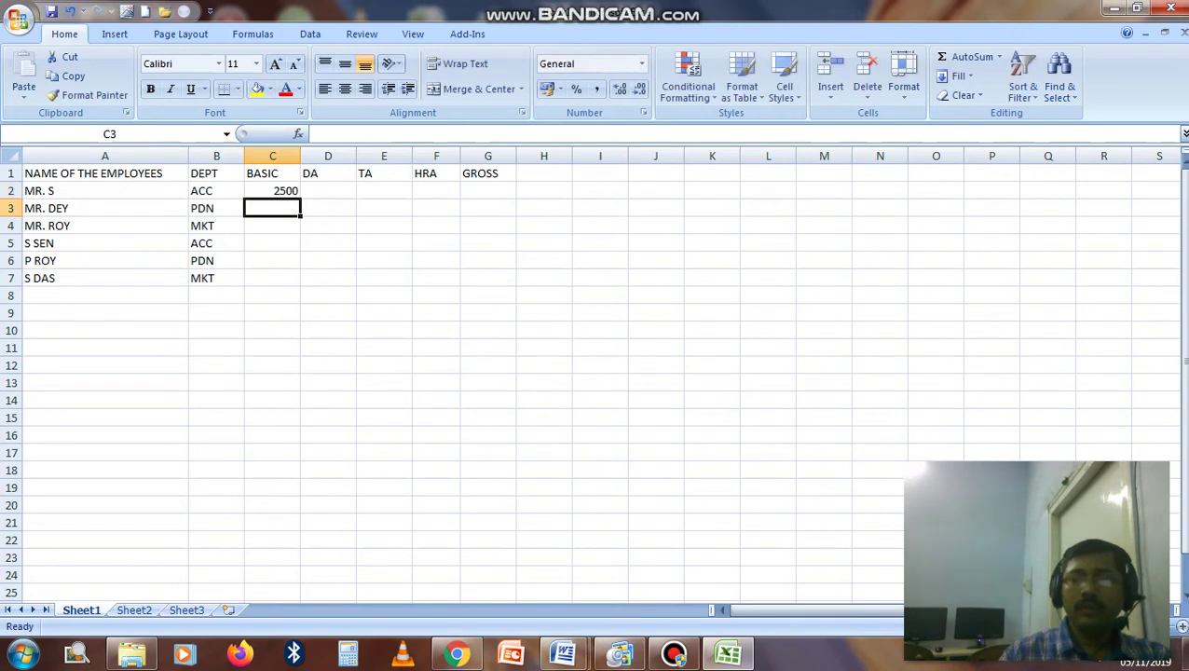
pyautogui.write('3500')
pyautogui.press('Return')
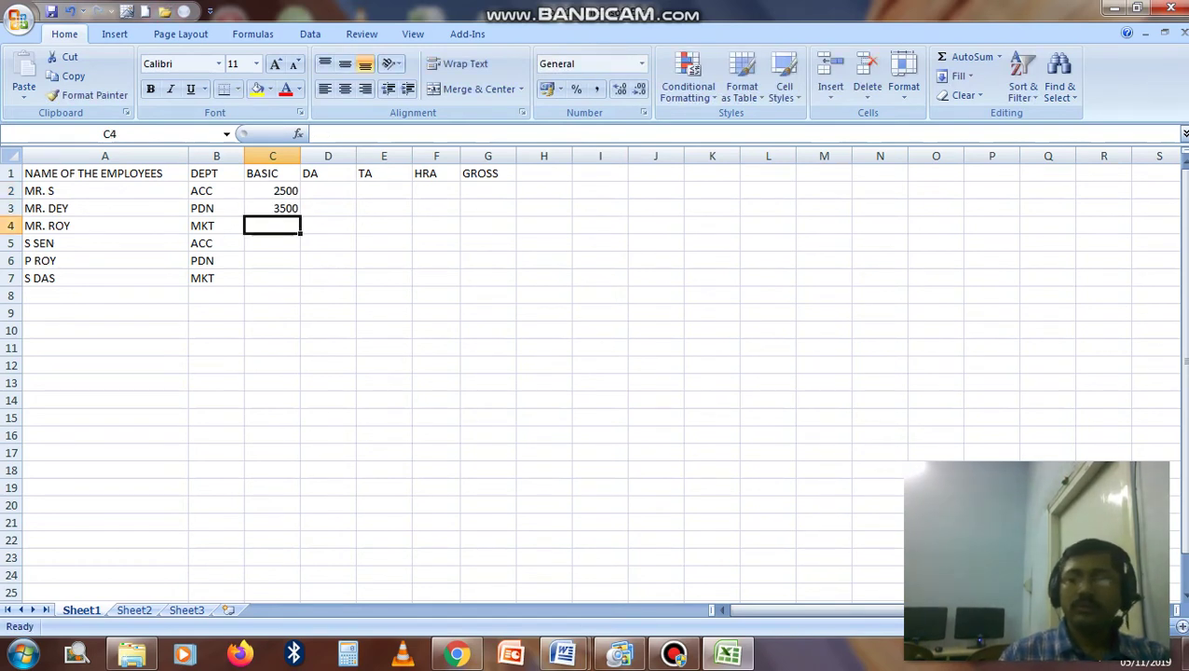
pyautogui.write('2640')
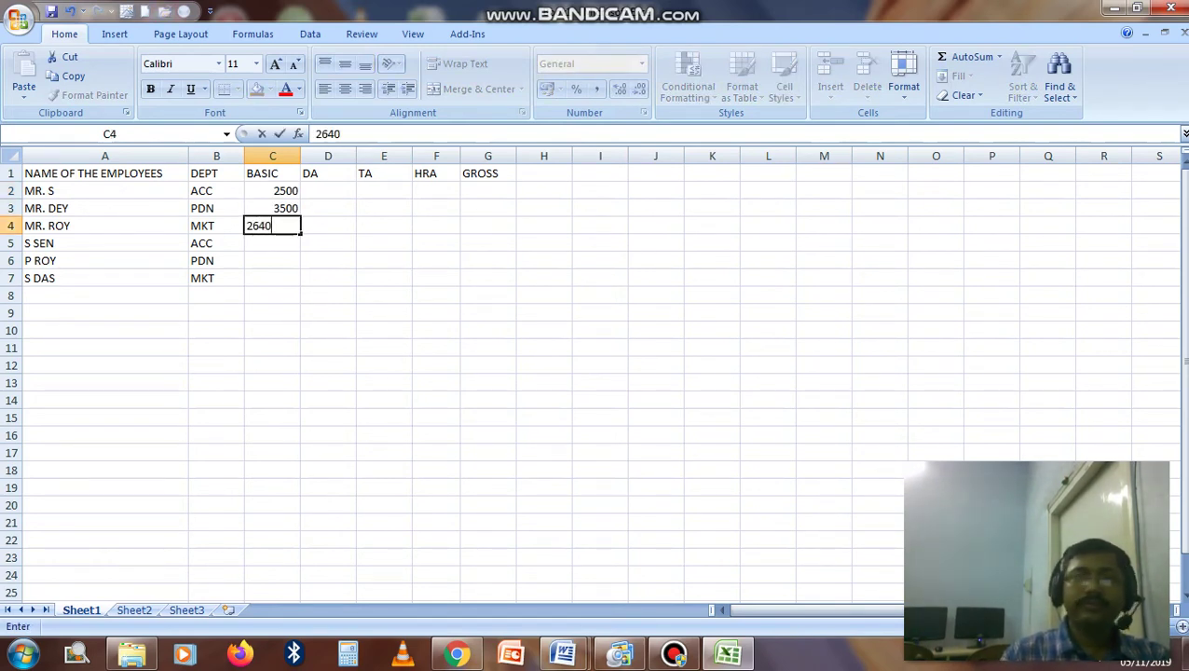
pyautogui.press('Return')
pyautogui.write('5200')
pyautogui.press('Return')
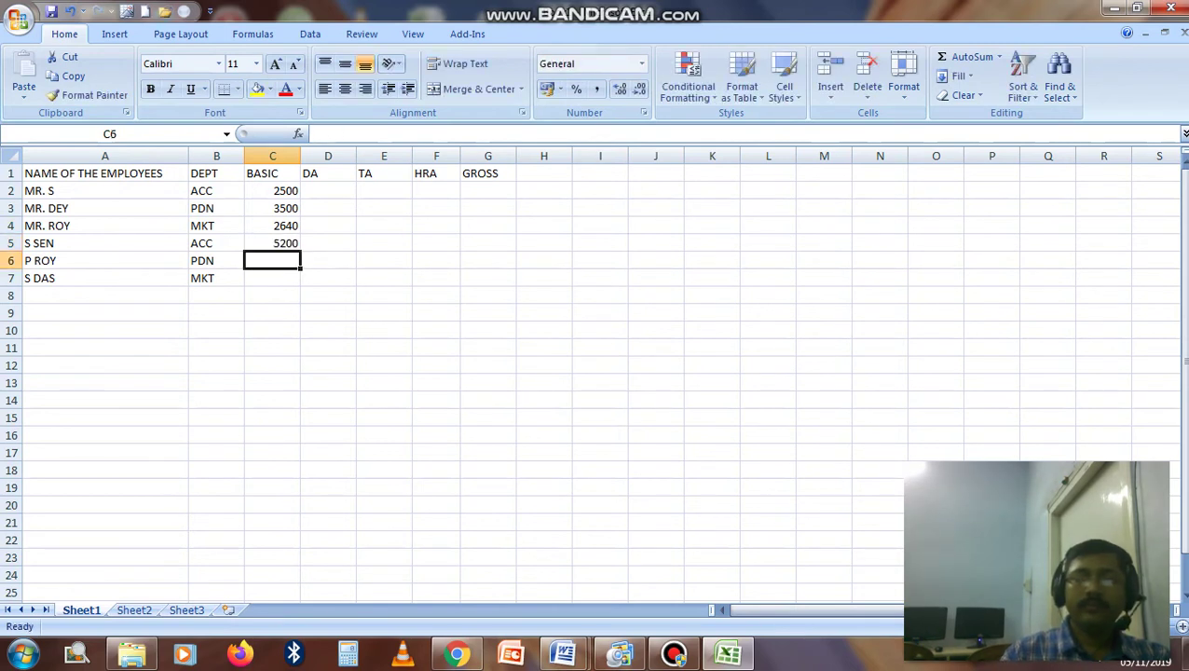
pyautogui.write('4200')
pyautogui.press('Return')
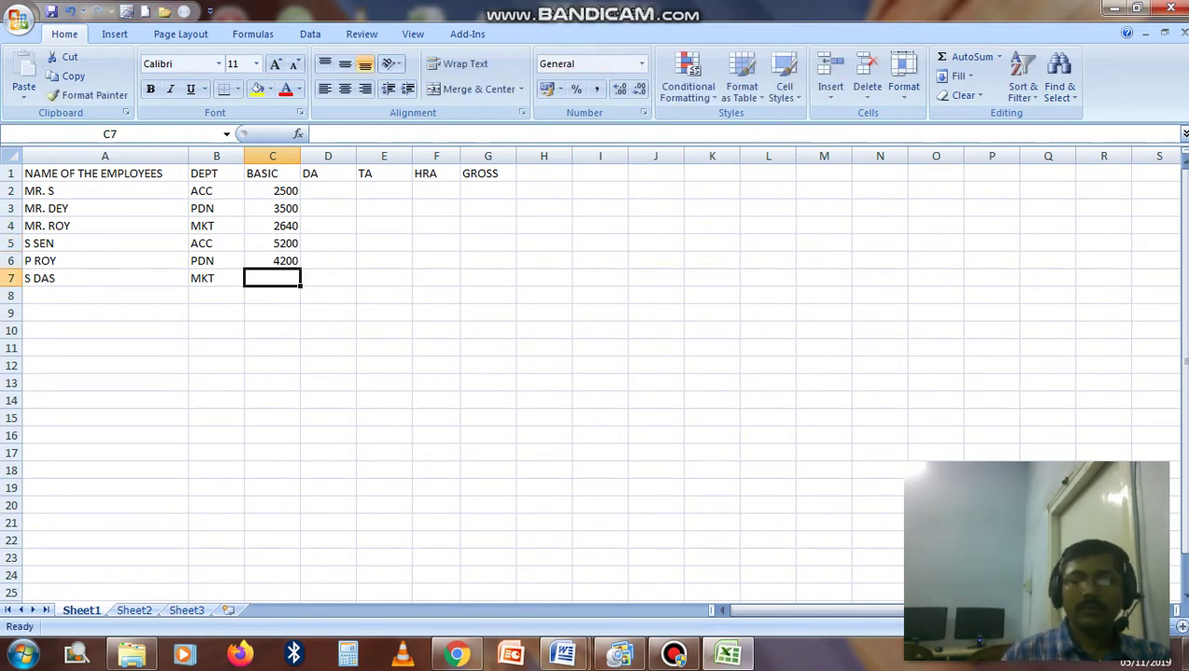
pyautogui.write('7500')
pyautogui.press('Return')
pyautogui.press('Right')
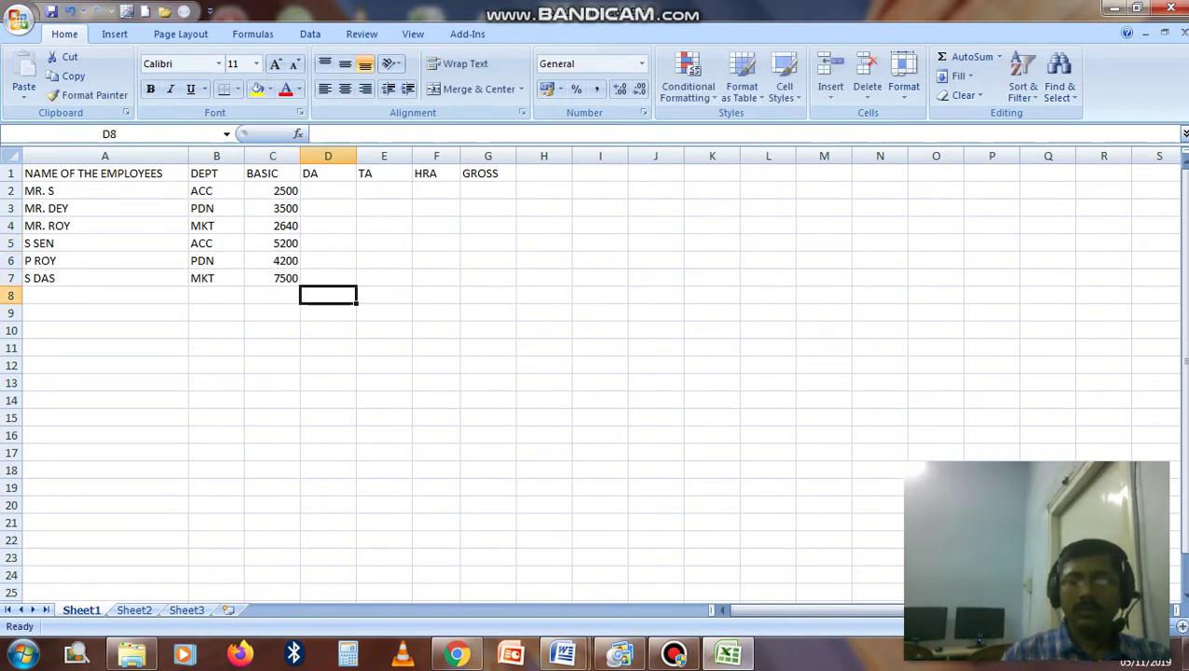
pyautogui.press('Up')
pyautogui.press('Up')
pyautogui.press('Up')
pyautogui.press('Up')
pyautogui.press('Up')
pyautogui.press('Up')
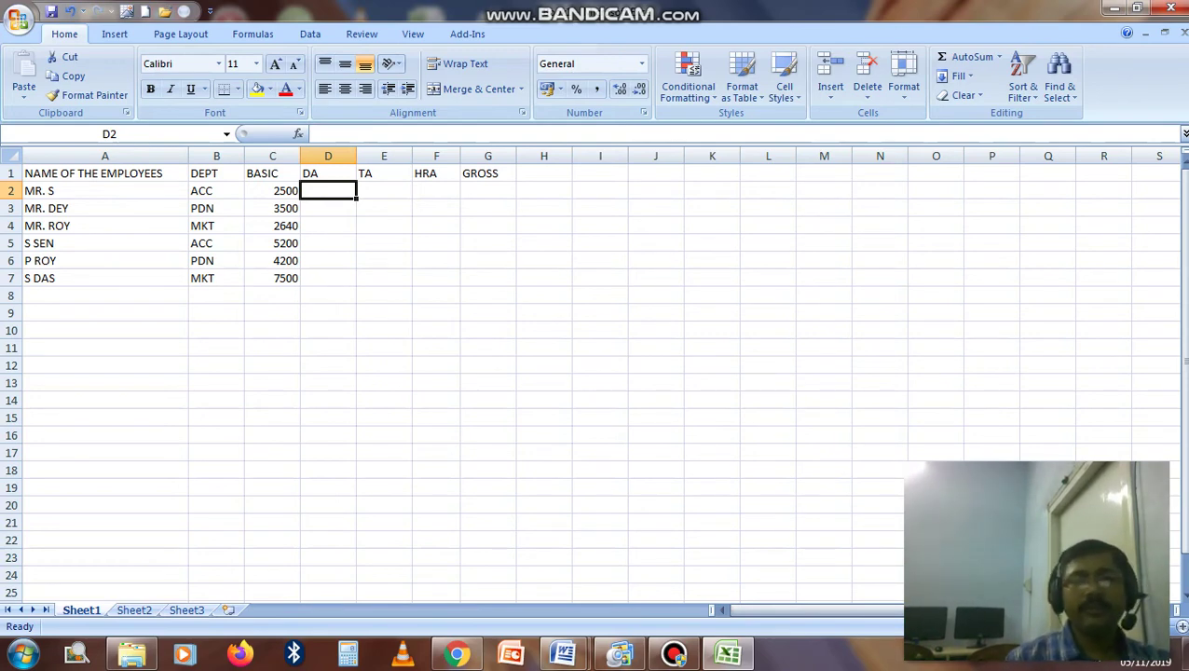
# - Bring up 1ST CLASS.doc in Word and scroll to the DA/TA/HRA/GROSS conditions on page 4
pyautogui.moveTo(563, 654)
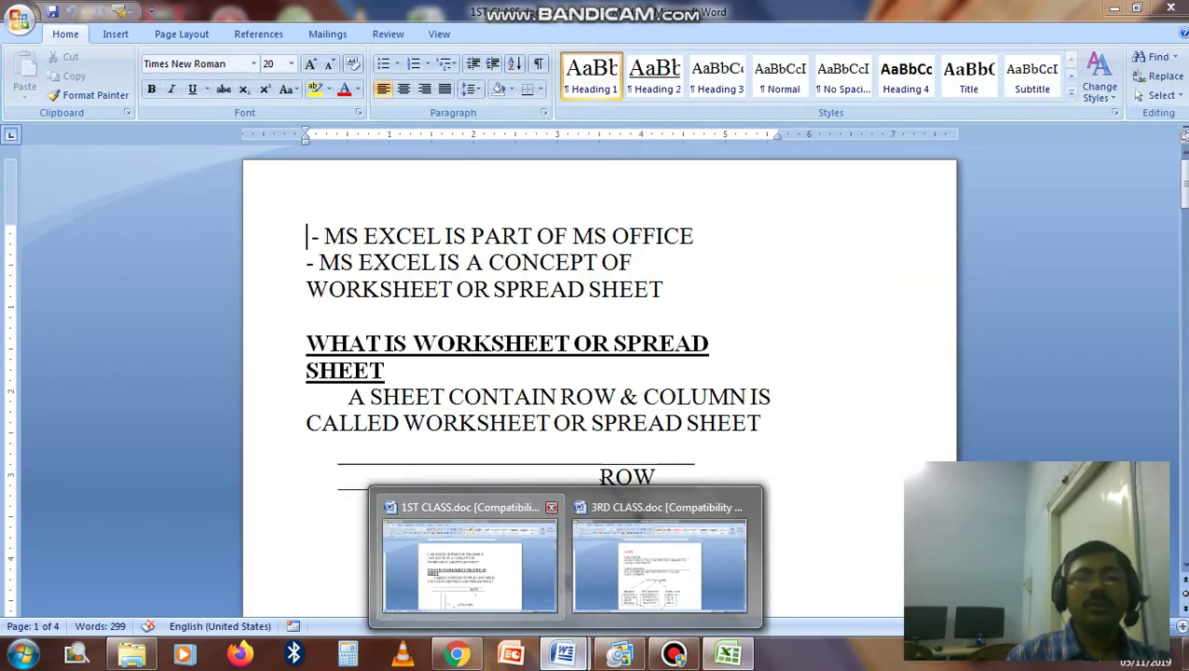
pyautogui.click(469, 564)
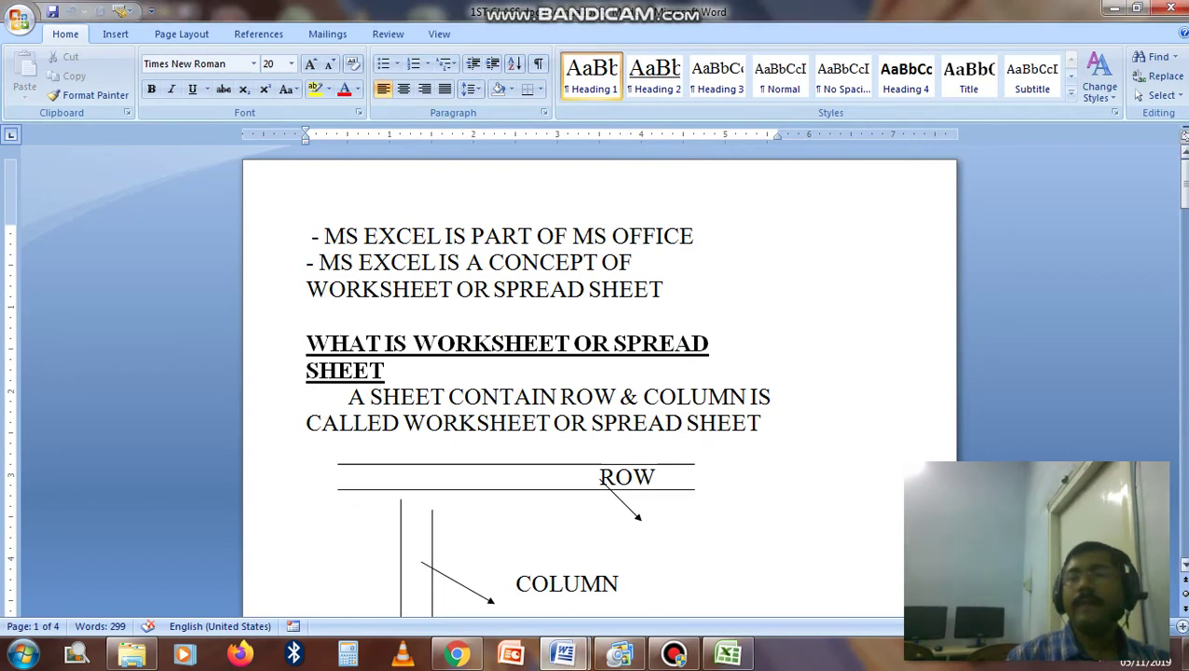
pyautogui.moveTo(1183, 182); pyautogui.dragTo(1184, 448)
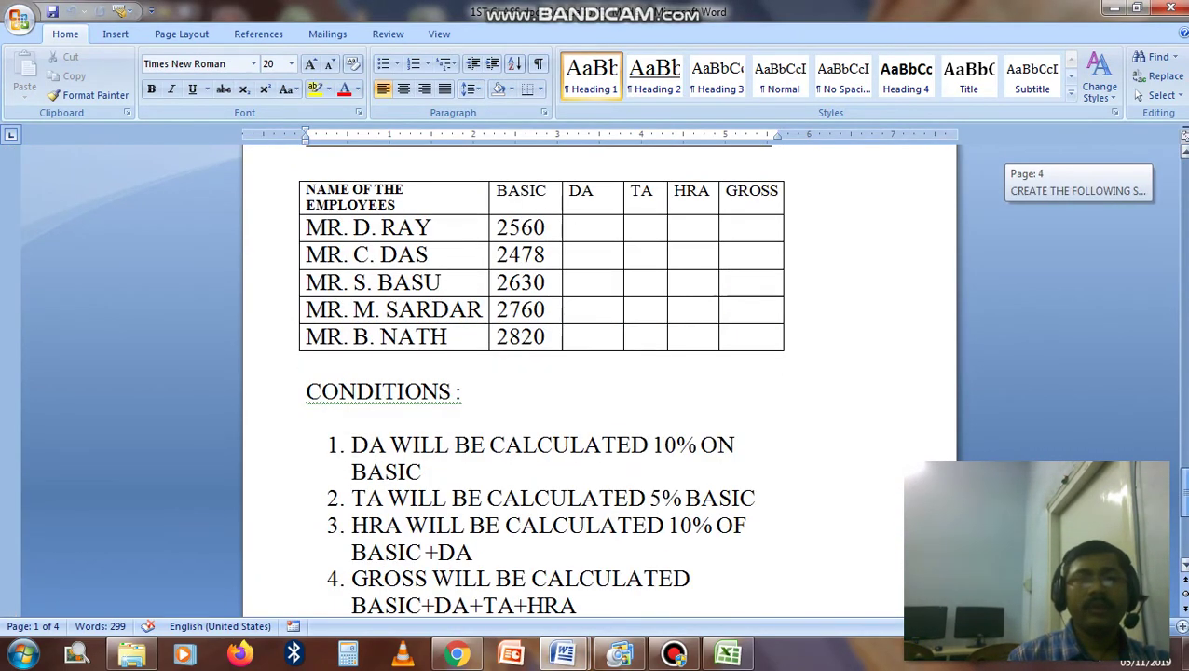
pyautogui.moveTo(1183, 490); pyautogui.dragTo(1184, 489)
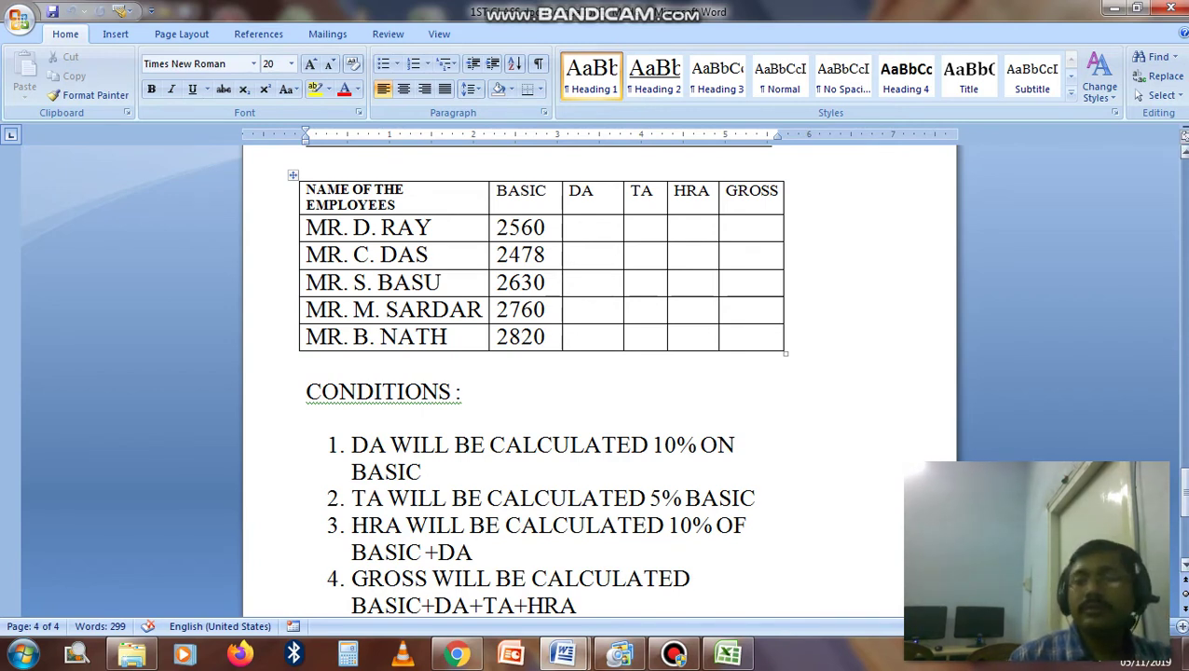
pyautogui.scroll(-3, 597, 373)
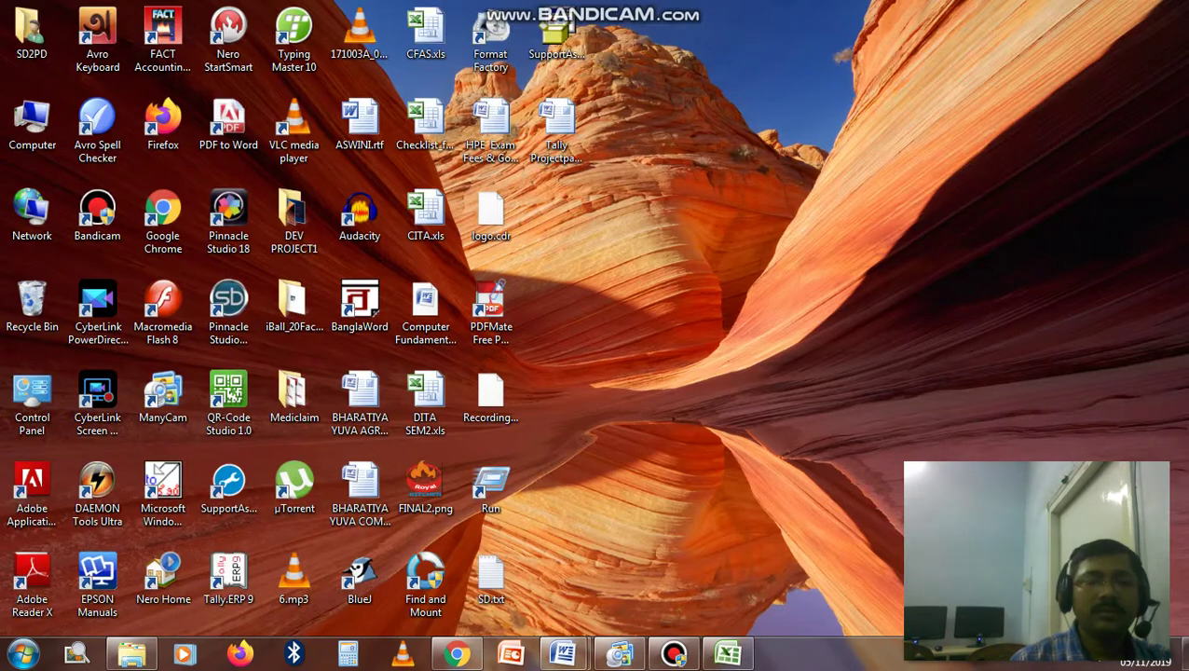
# - Enter =C2*10% in D2 and fill it down to D7, giving 250 through 750
pyautogui.click(726, 654)
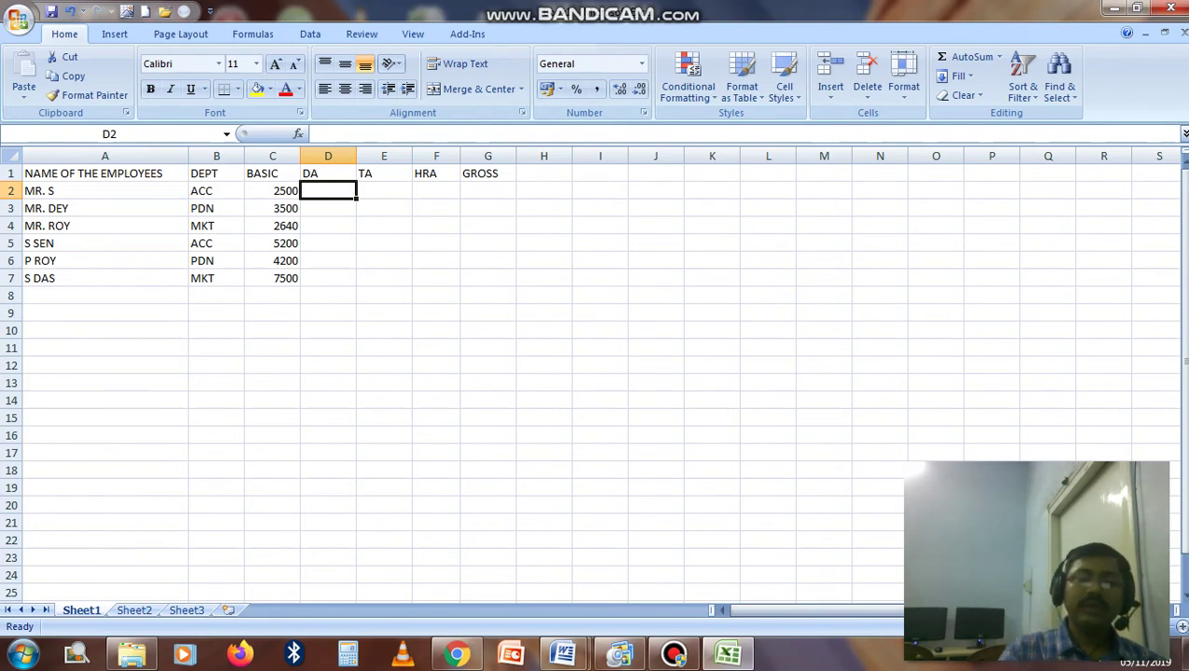
pyautogui.write('=')
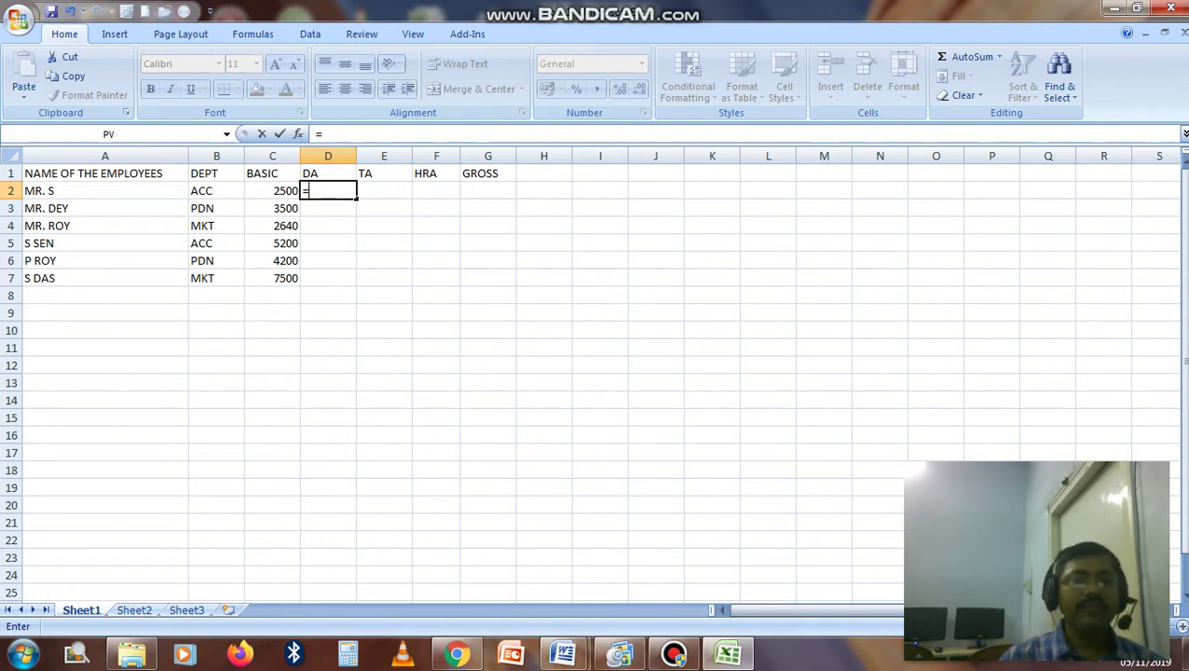
pyautogui.press('Left')
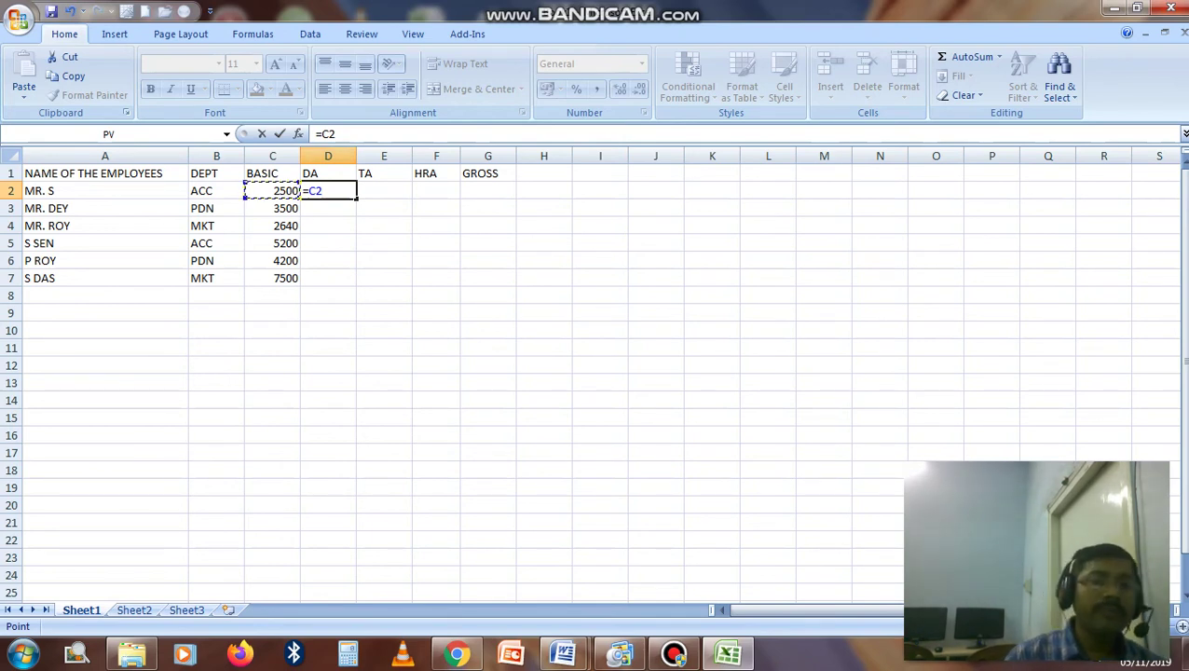
pyautogui.write('*')
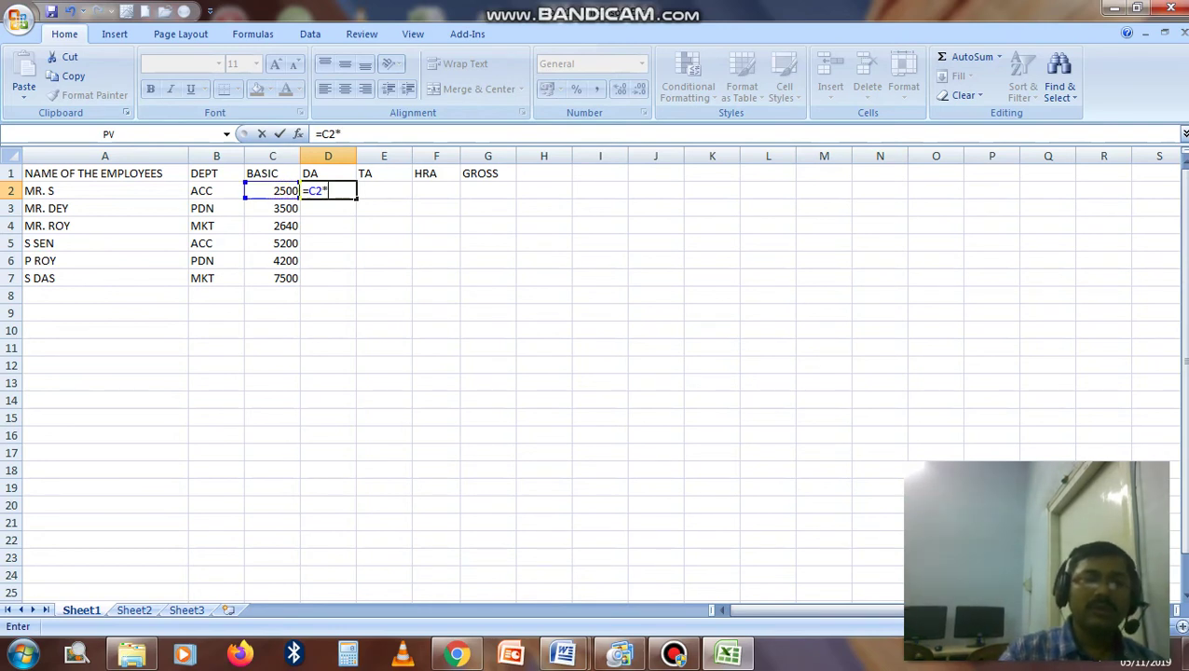
pyautogui.write('1')
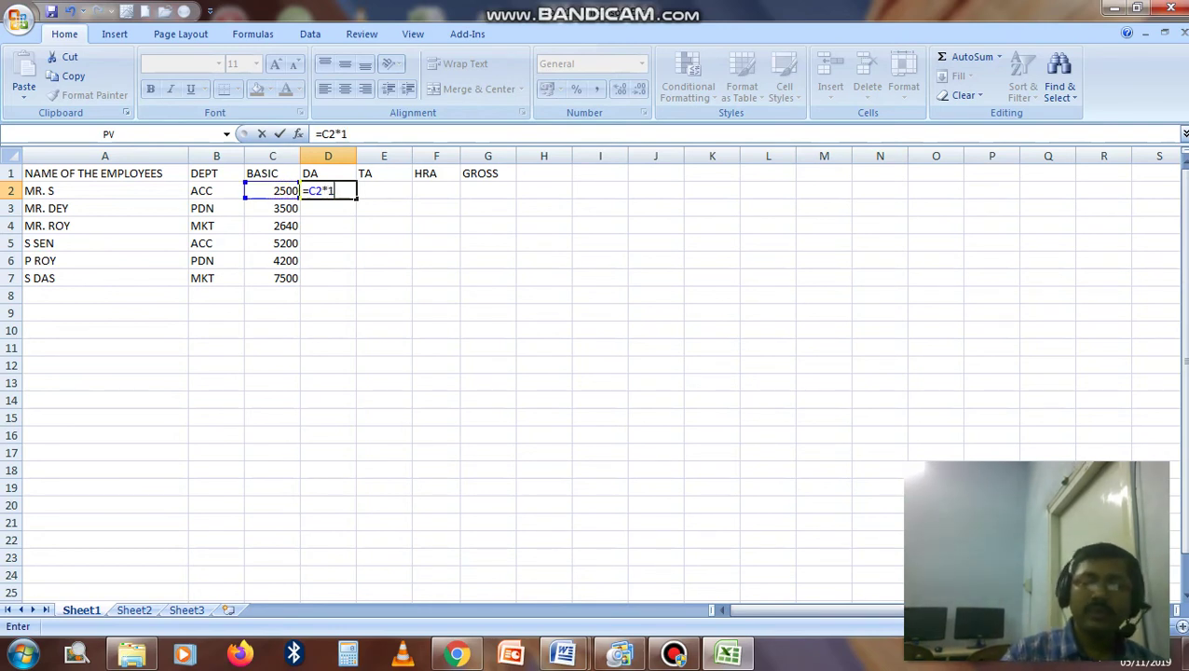
pyautogui.write('0%')
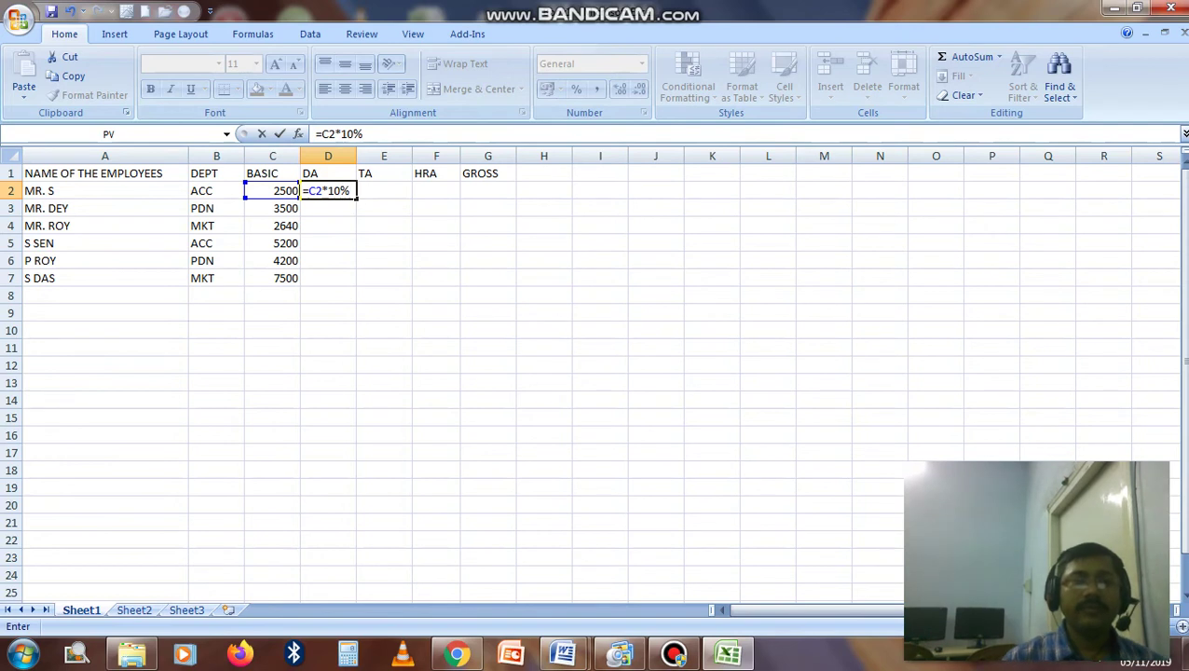
pyautogui.press('Return')
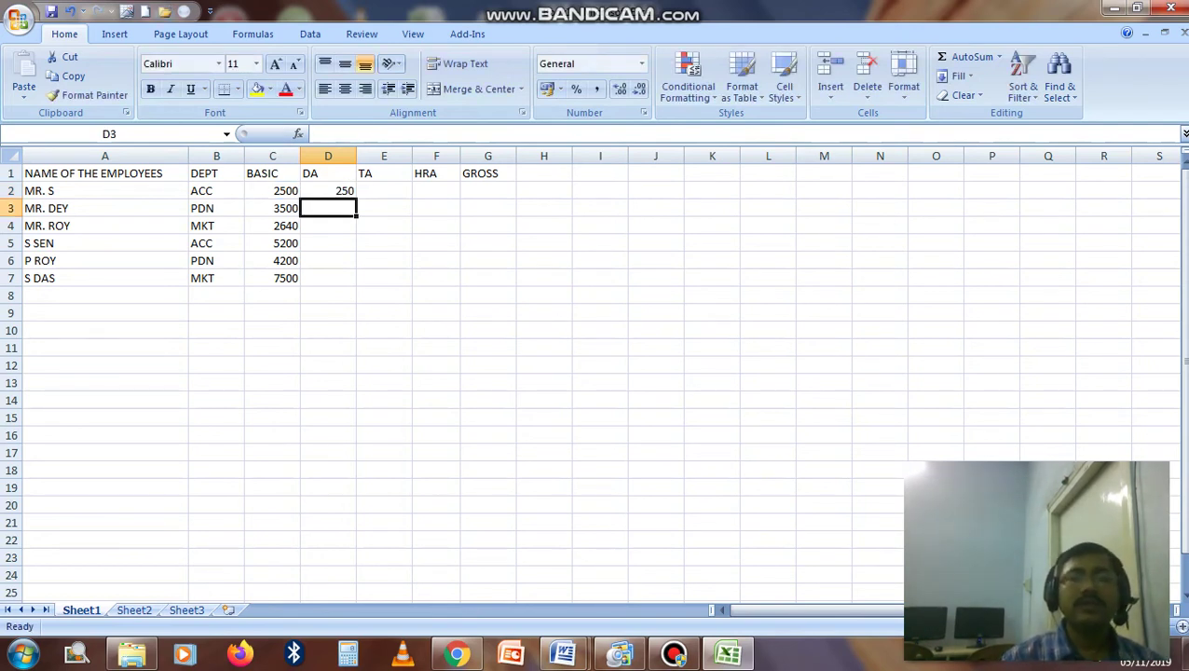
pyautogui.click(328, 190)
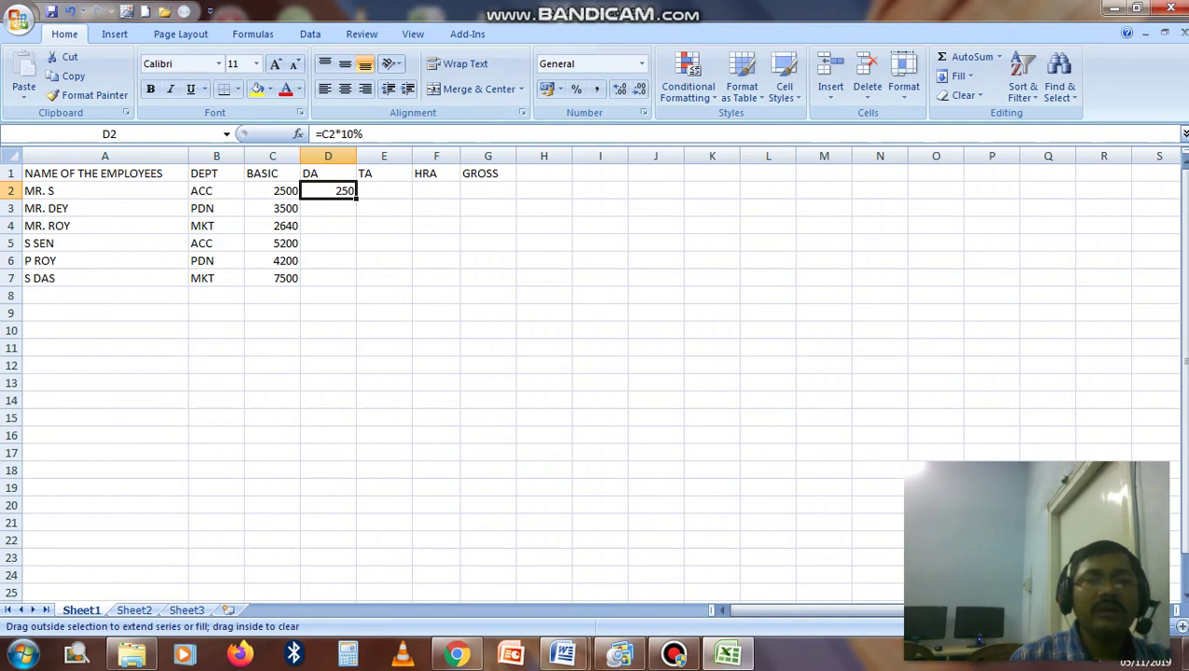
pyautogui.moveTo(356, 192); pyautogui.dragTo(354, 282)
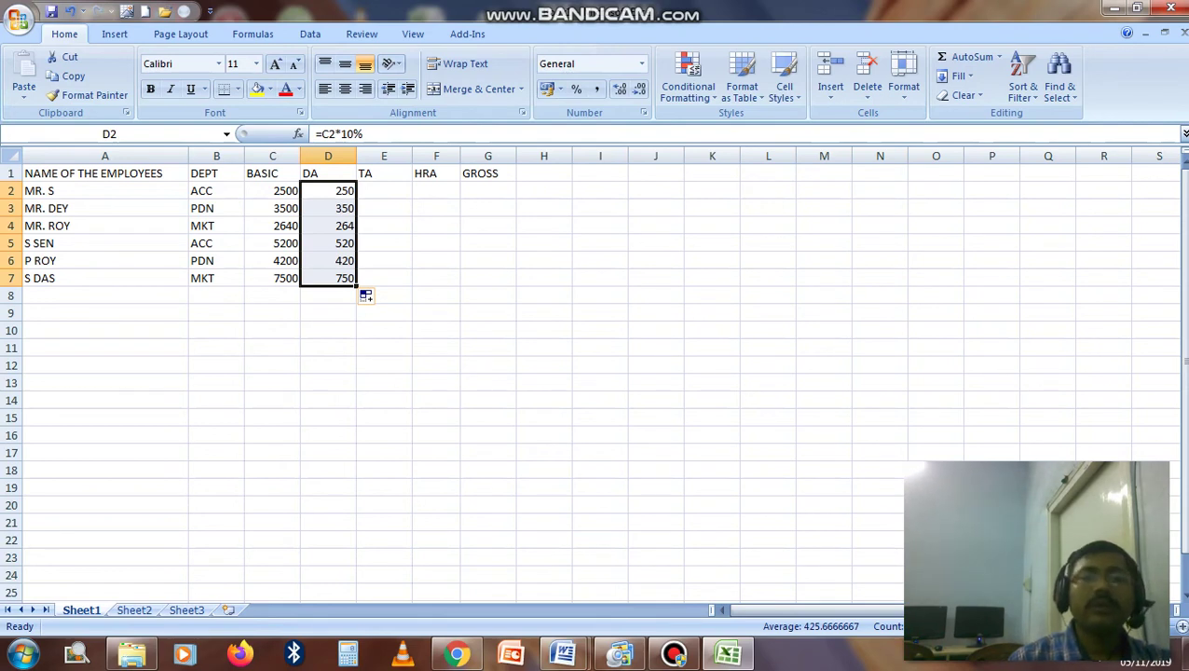
# - Select E2, recheck the conditions in the Word document, and return to Excel
pyautogui.click(384, 190)
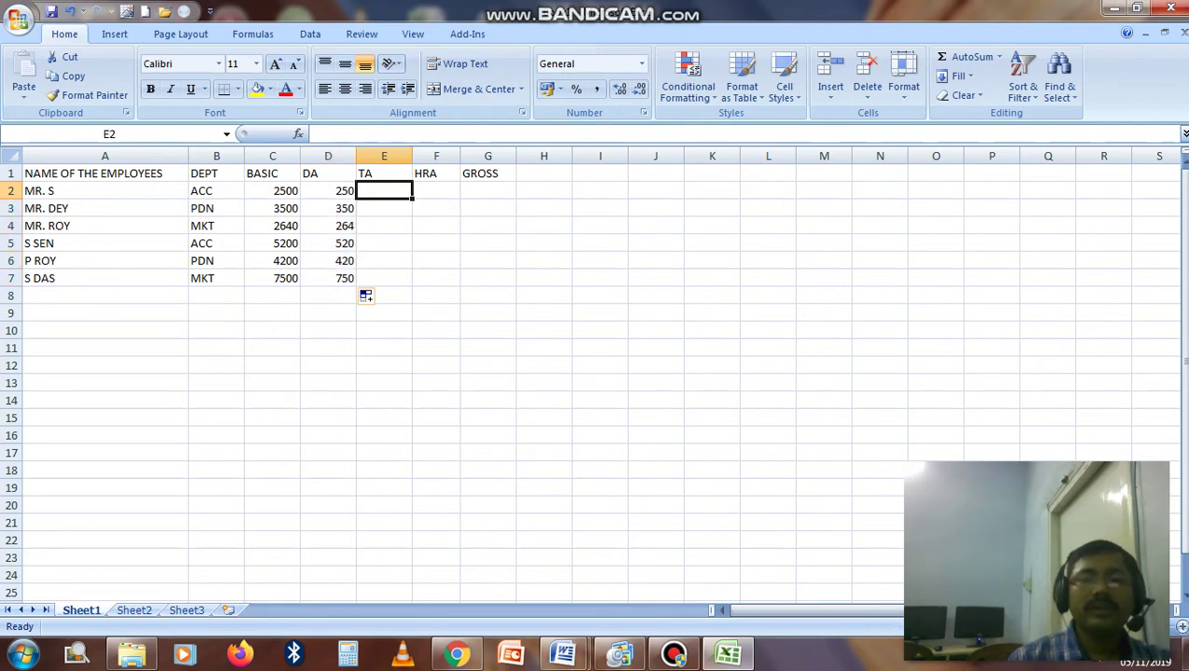
pyautogui.moveTo(563, 653)
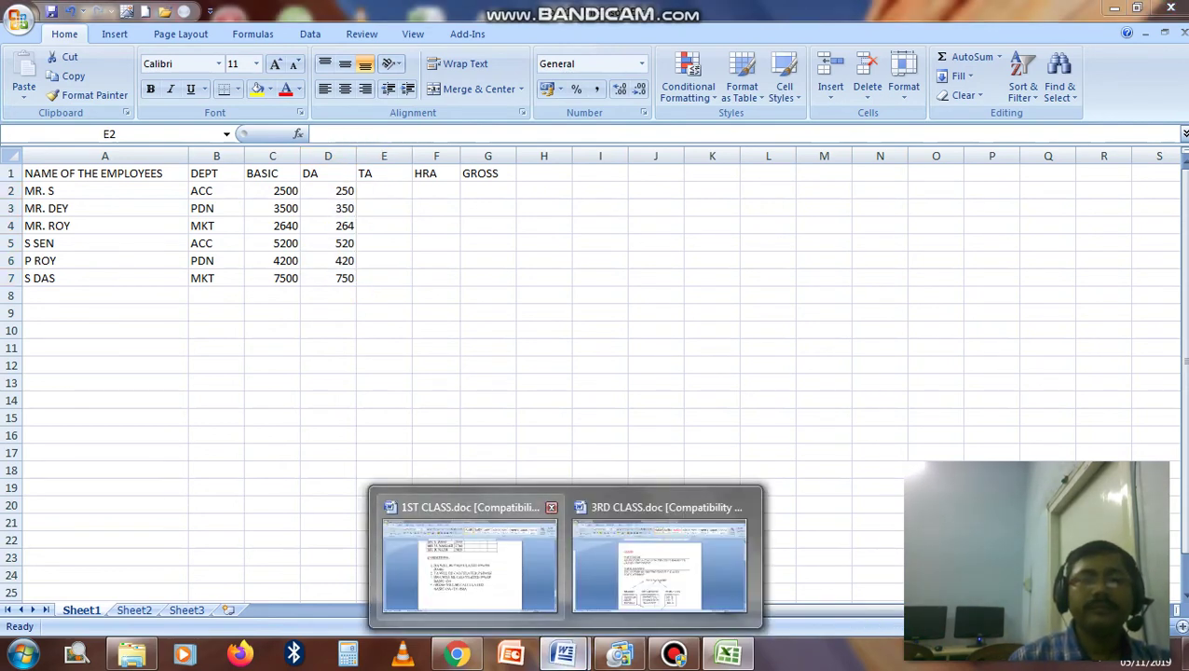
pyautogui.click(470, 559)
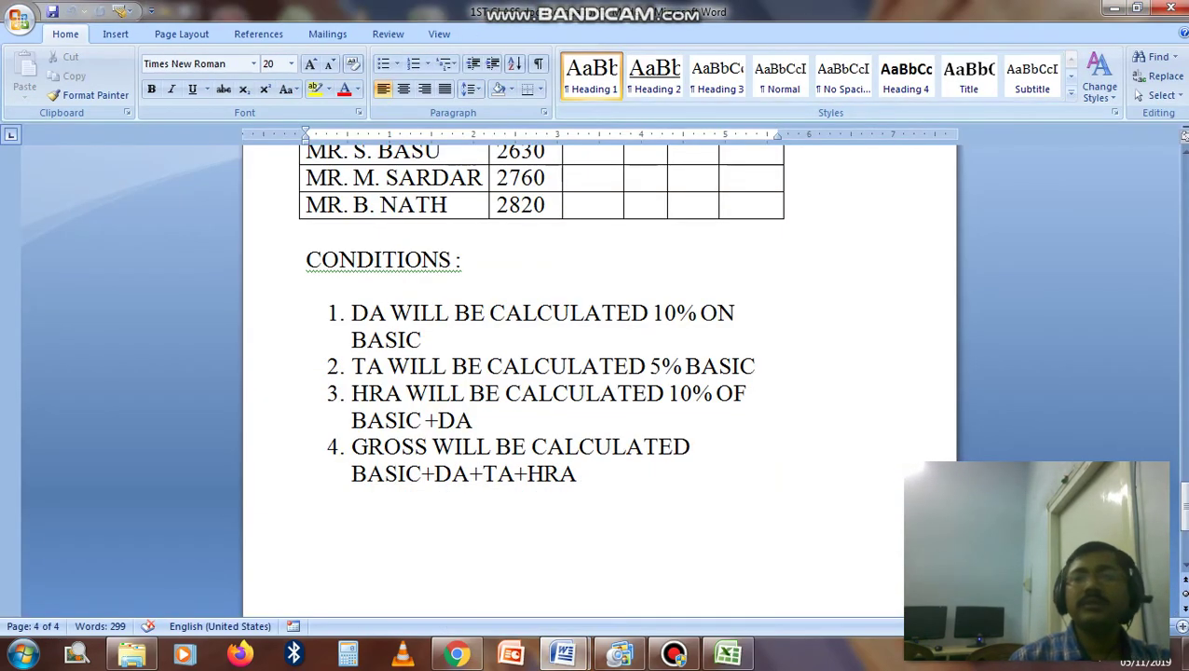
pyautogui.click(1115, 9)
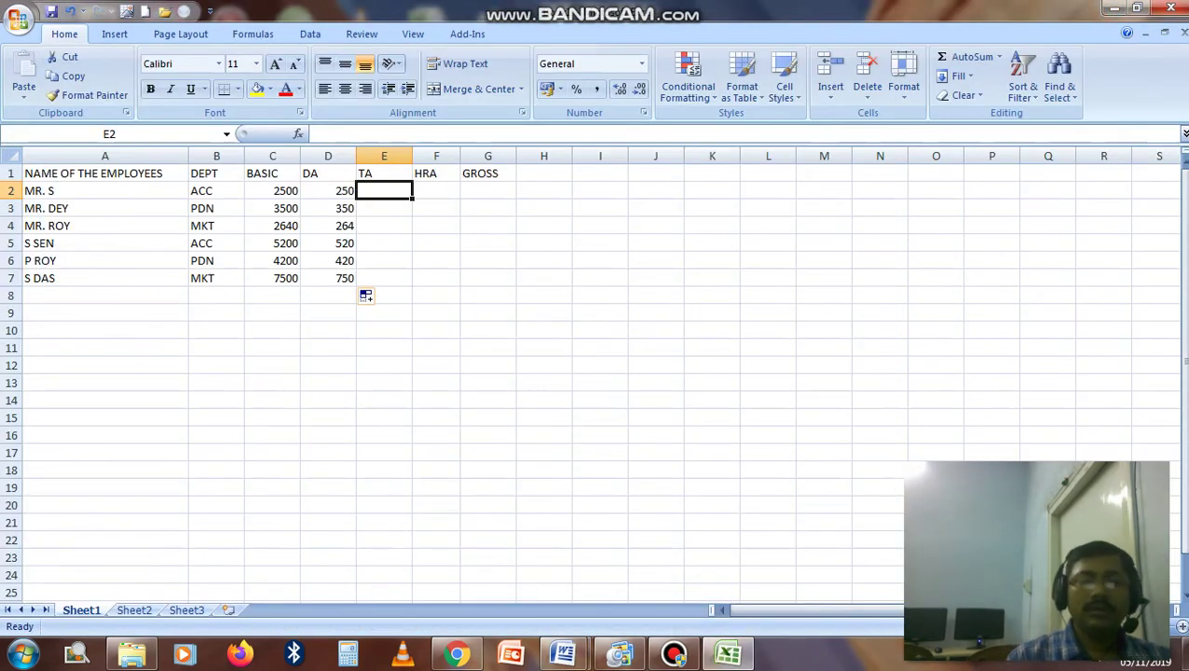
# - Enter =C2*5% in E2 and fill it down to E7 for TA values 125 to 375
pyautogui.write('=C2')
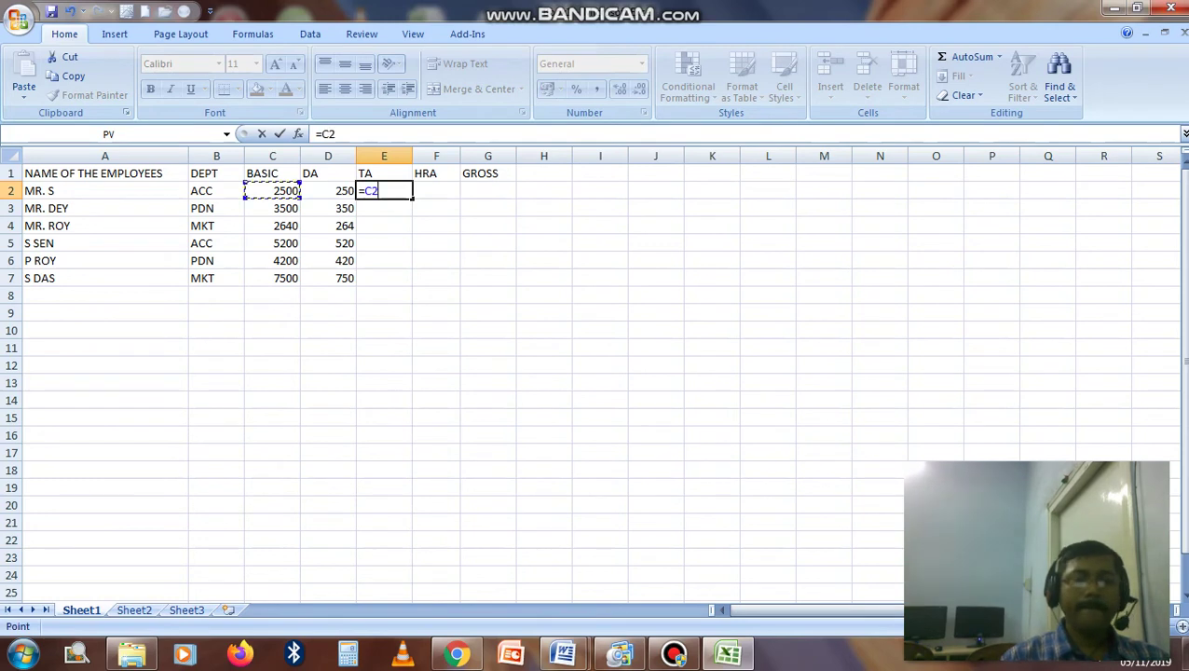
pyautogui.write('*5%')
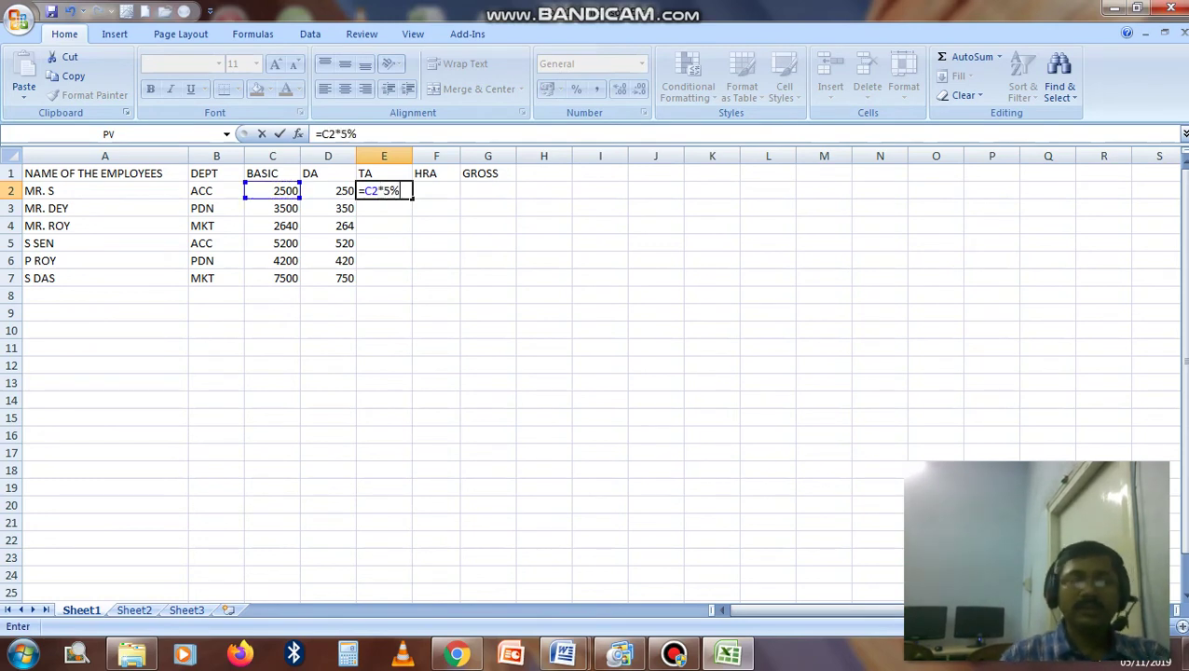
pyautogui.press('Return')
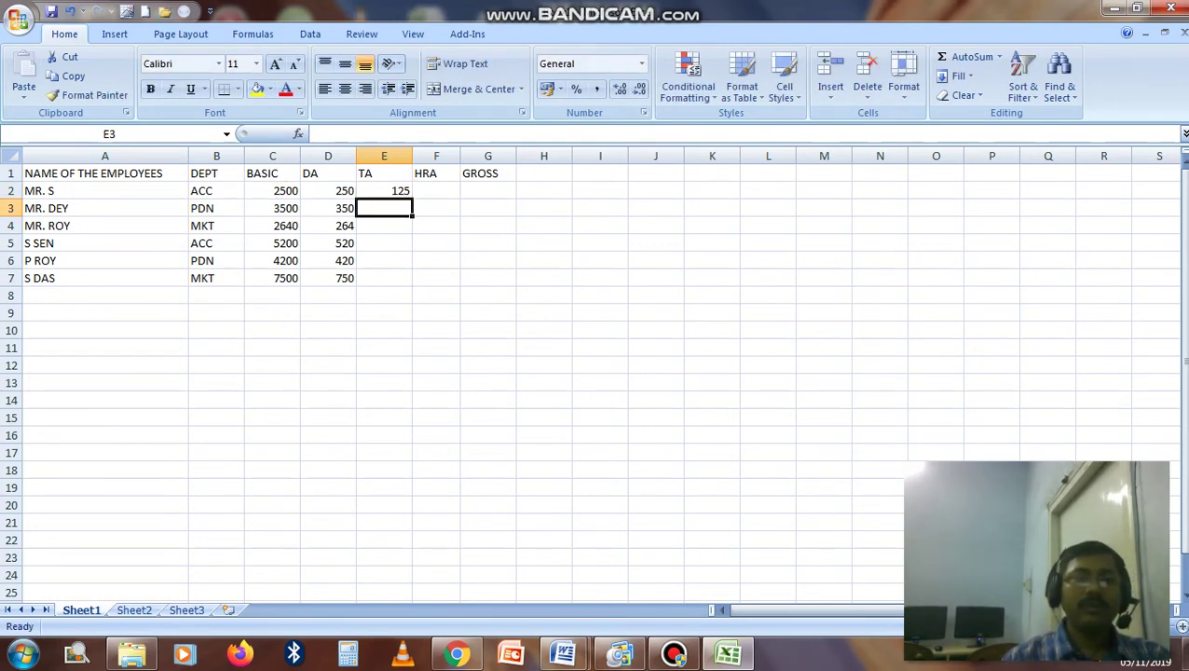
pyautogui.click(384, 190)
pyautogui.moveTo(413, 194); pyautogui.dragTo(413, 285)
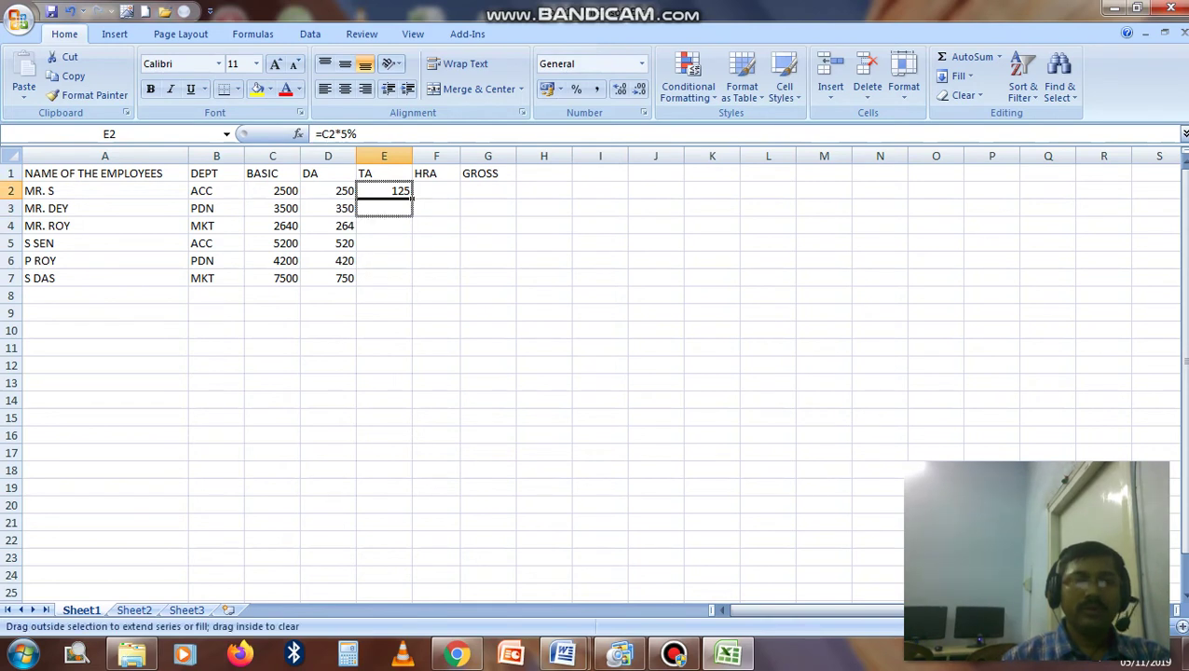
# - Enter =(C2+D2)*10% in F2 so the first employee's HRA shows 275
pyautogui.click(436, 190)
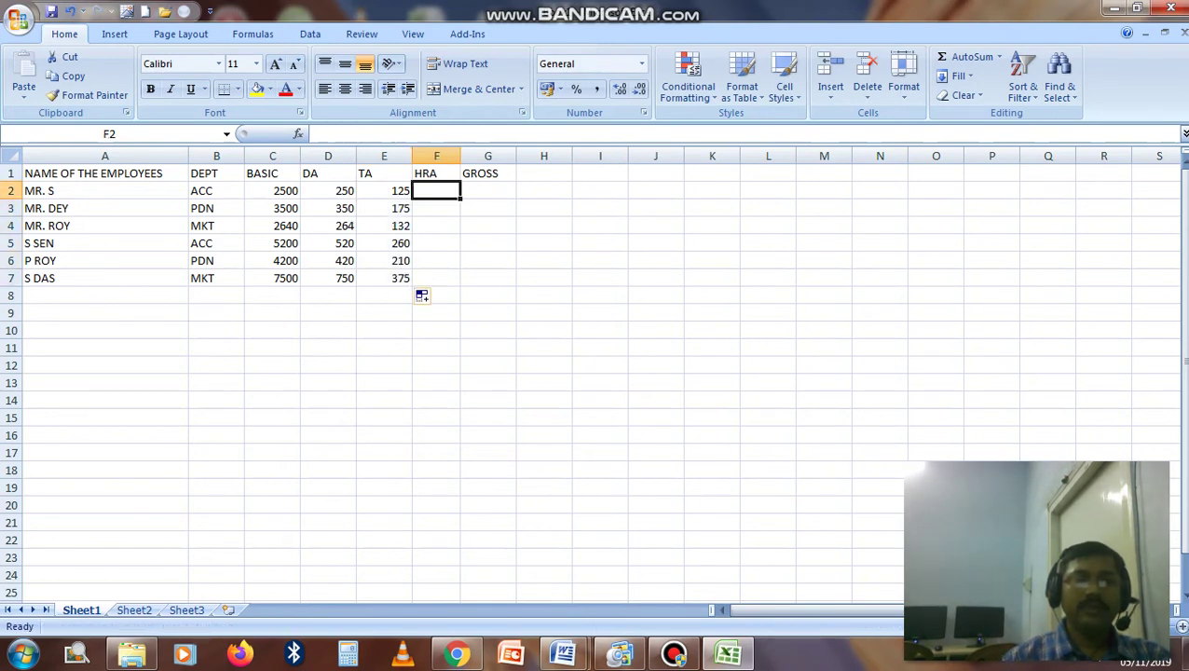
pyautogui.write('=(')
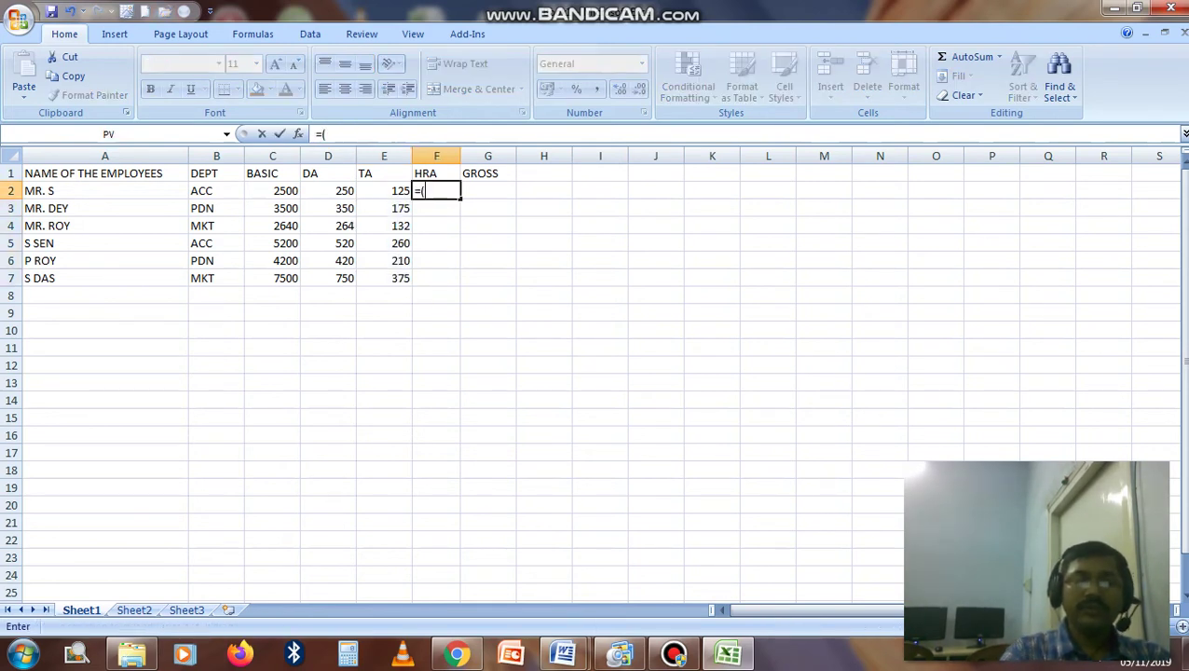
pyautogui.click(272, 190)
pyautogui.write('+')
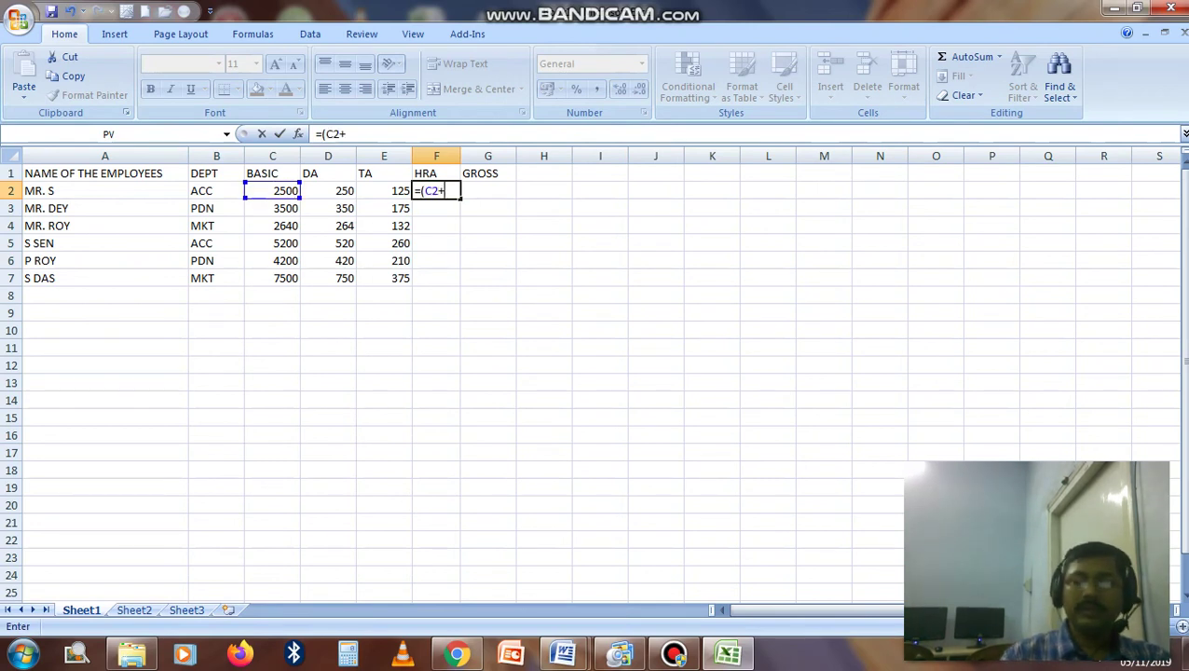
pyautogui.click(328, 190)
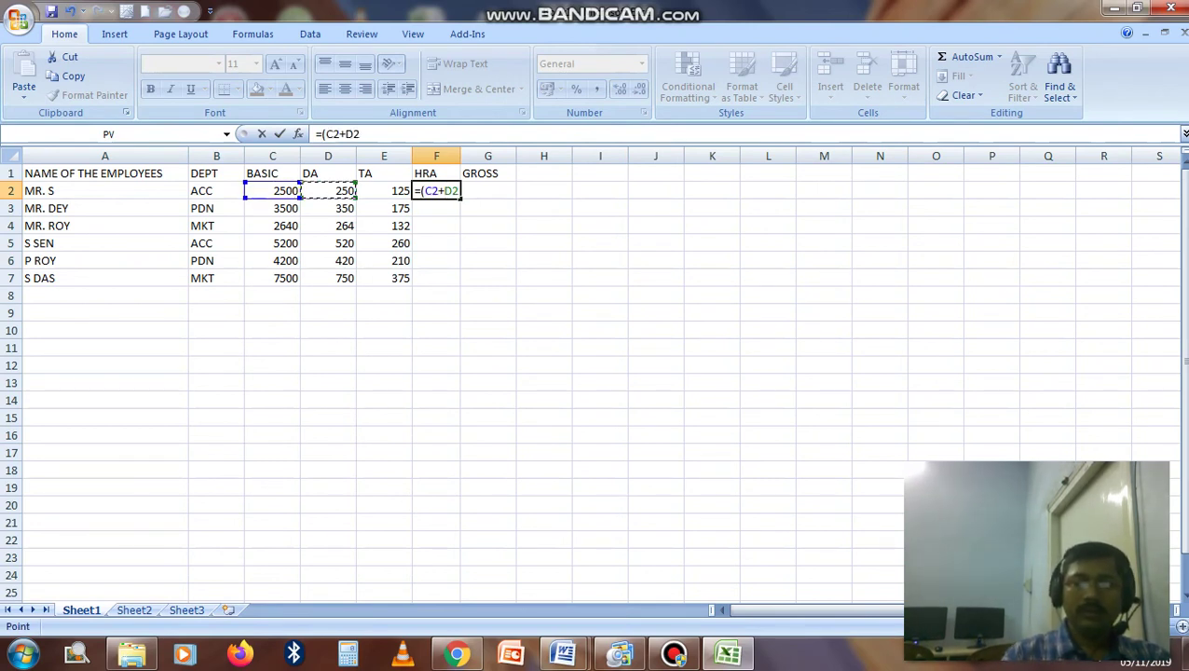
pyautogui.write(')')
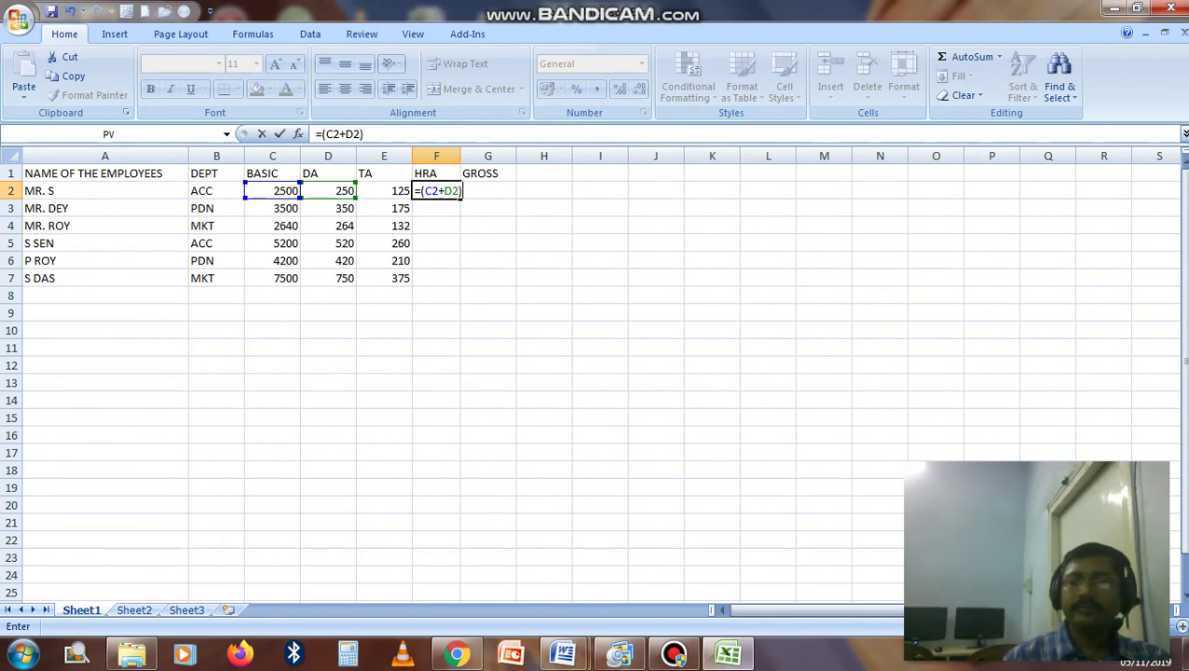
pyautogui.write('*10')
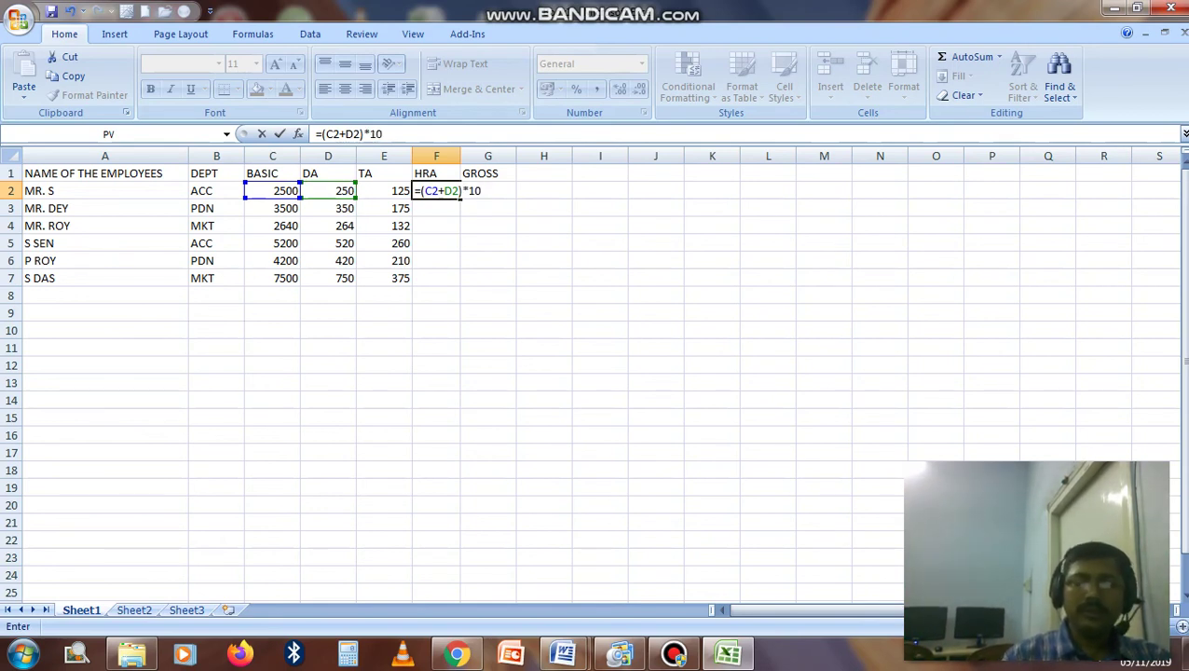
pyautogui.write('%')
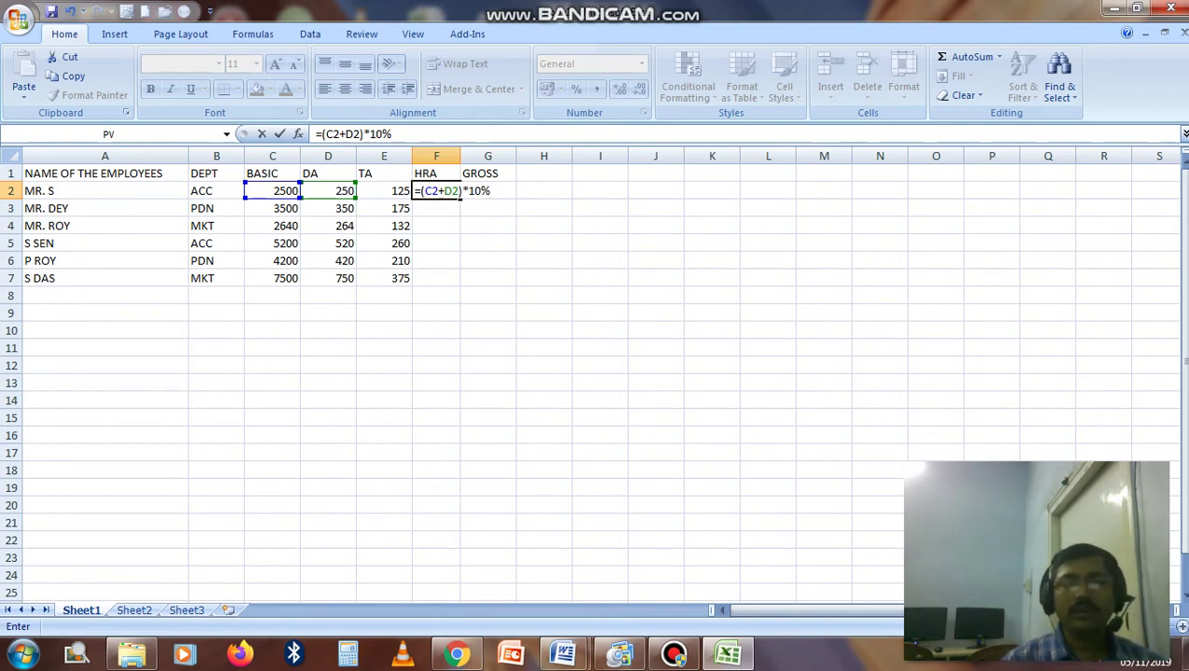
pyautogui.press('Return')
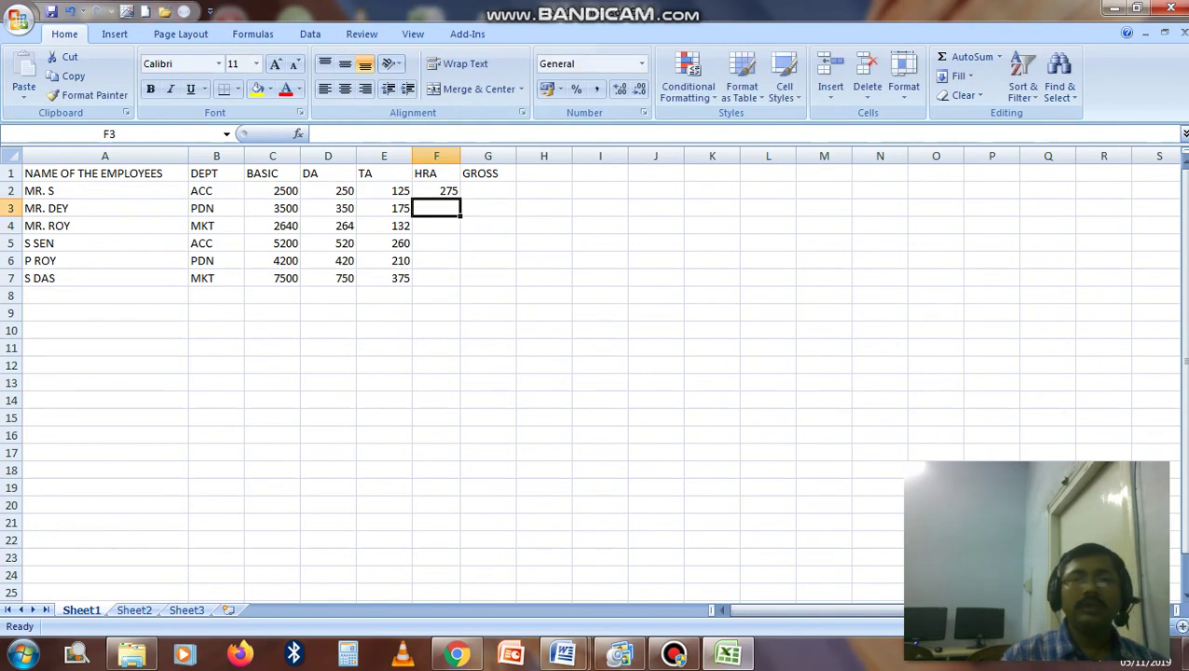
# - Try extending the F2 HRA formula down the column, then clear the stray selection
pyautogui.click(437, 190)
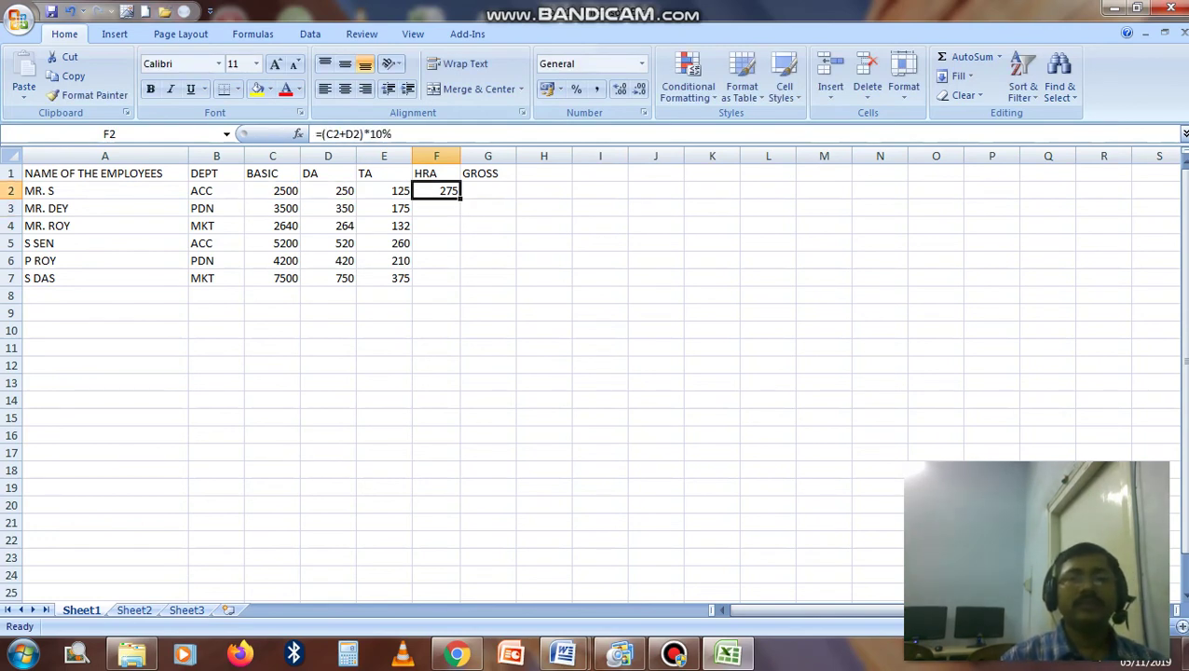
pyautogui.moveTo(436, 208); pyautogui.dragTo(436, 278)
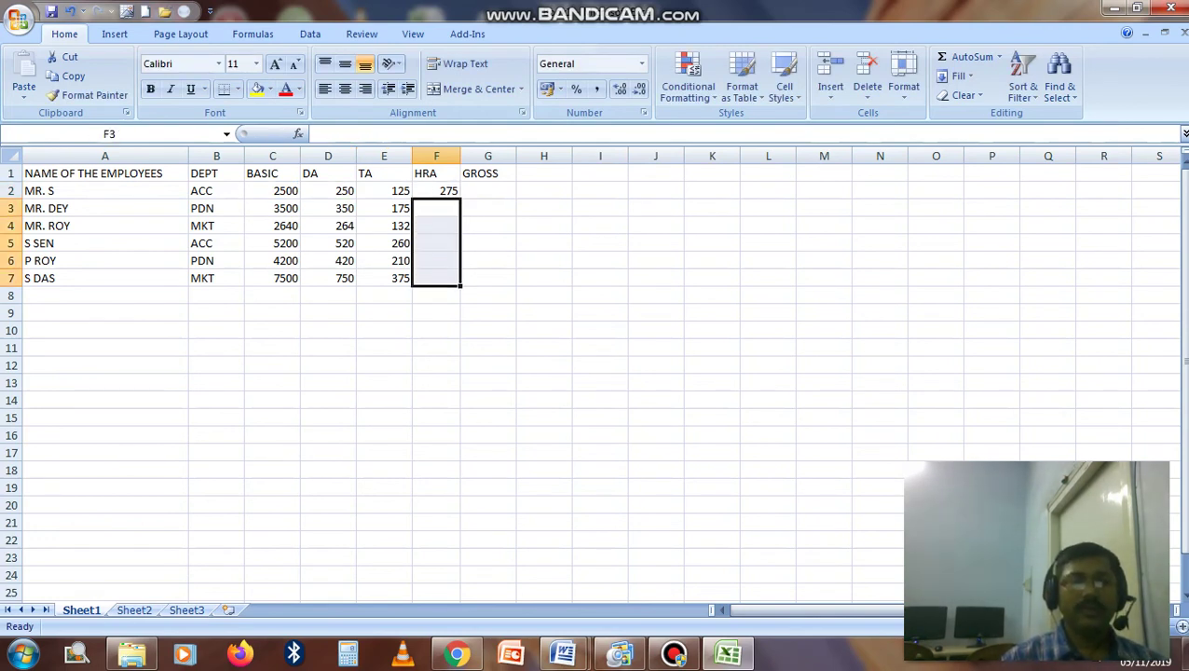
pyautogui.click(488, 190)
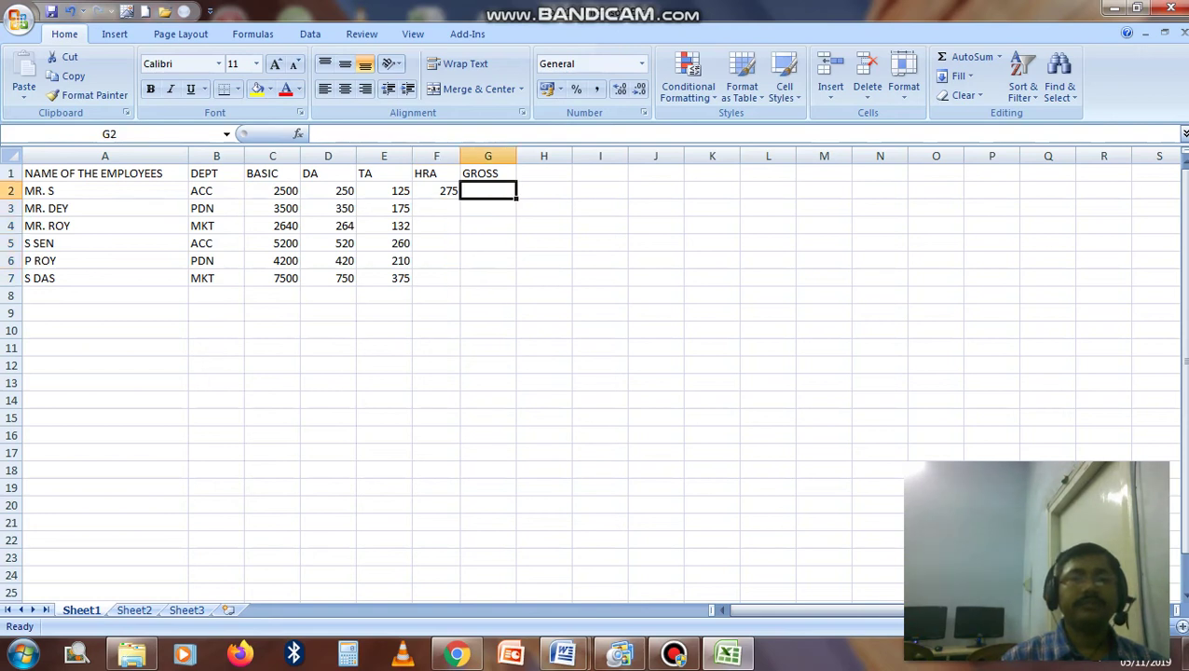
# - Fill the HRA formula down to F7 and enter =SUM(C2:F2) in G2
pyautogui.click(436, 190)
pyautogui.moveTo(461, 194); pyautogui.dragTo(460, 280)
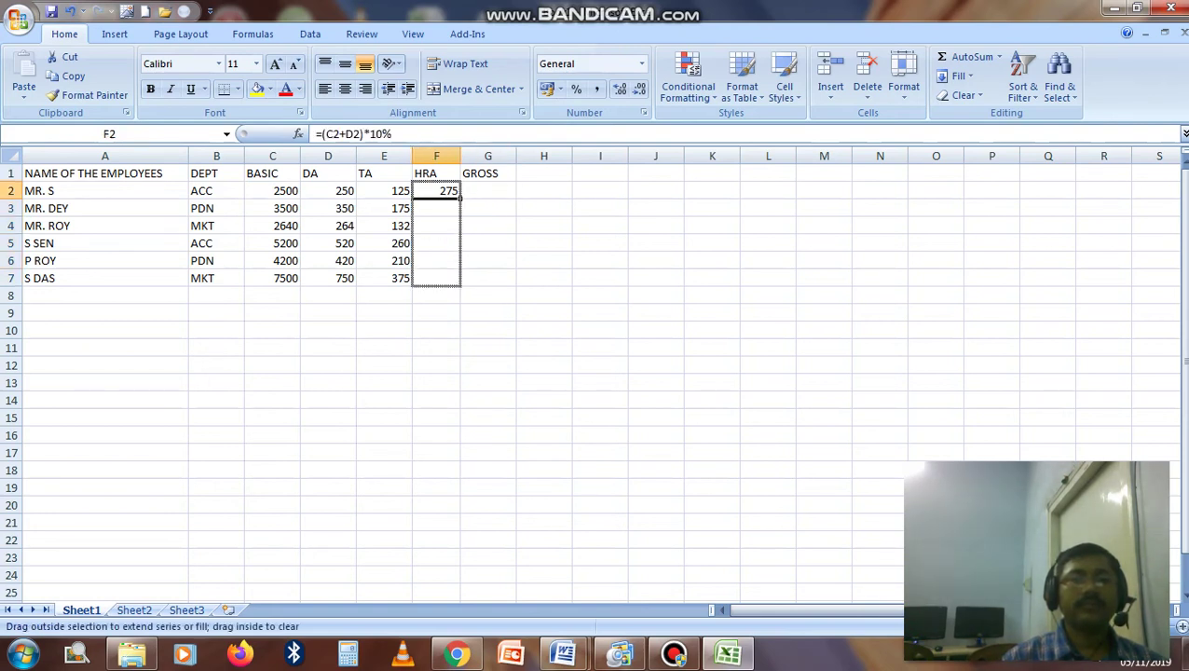
pyautogui.click(487, 190)
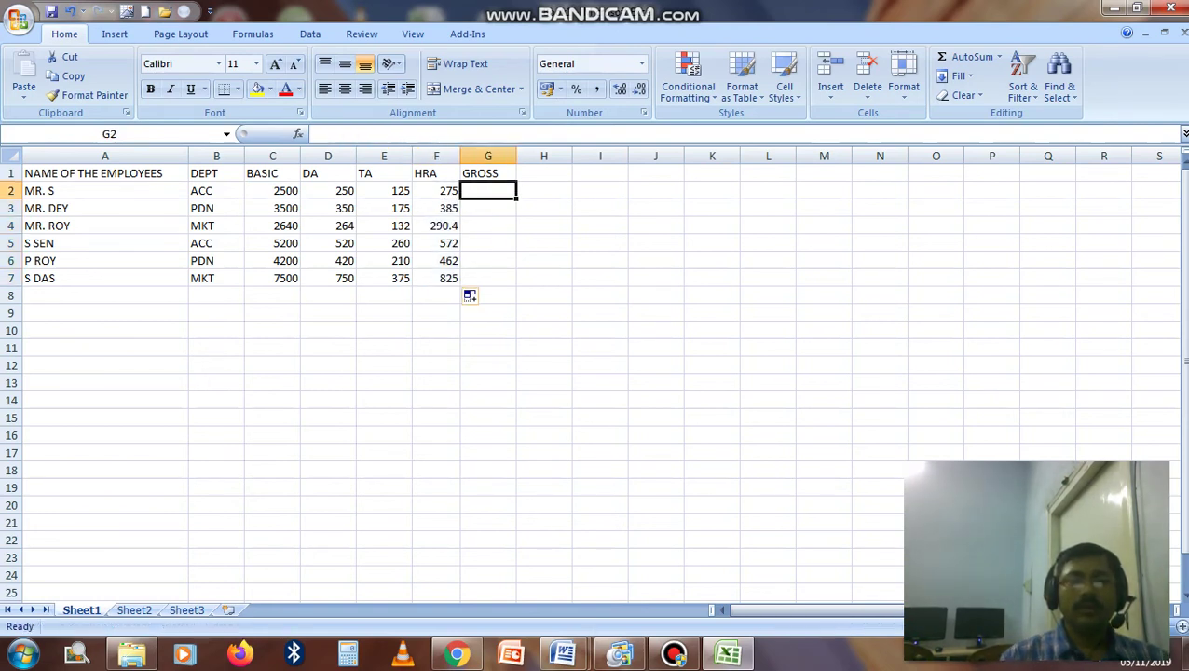
pyautogui.write('=SUM')
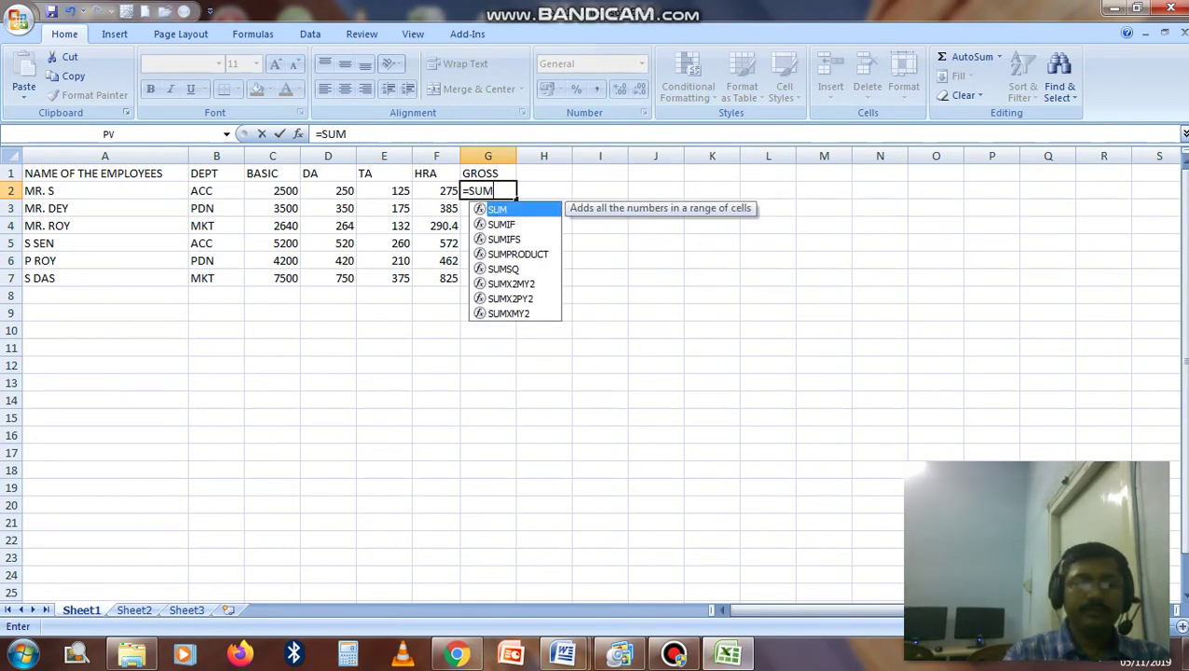
pyautogui.write('(')
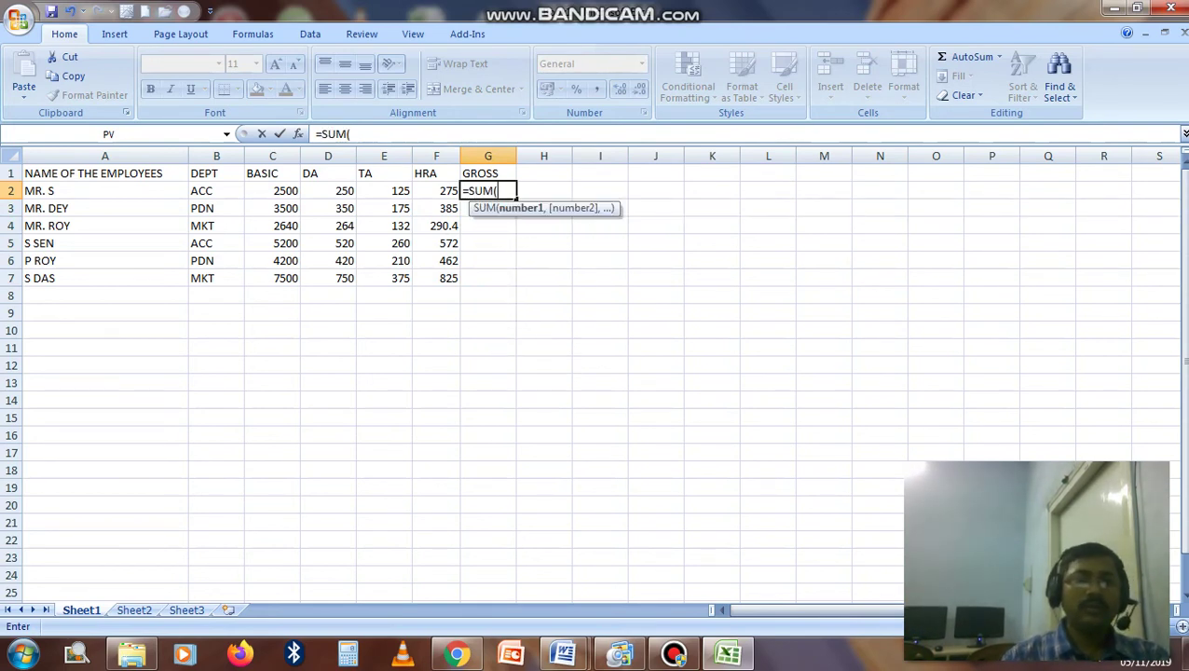
pyautogui.moveTo(272, 191); pyautogui.dragTo(436, 190)
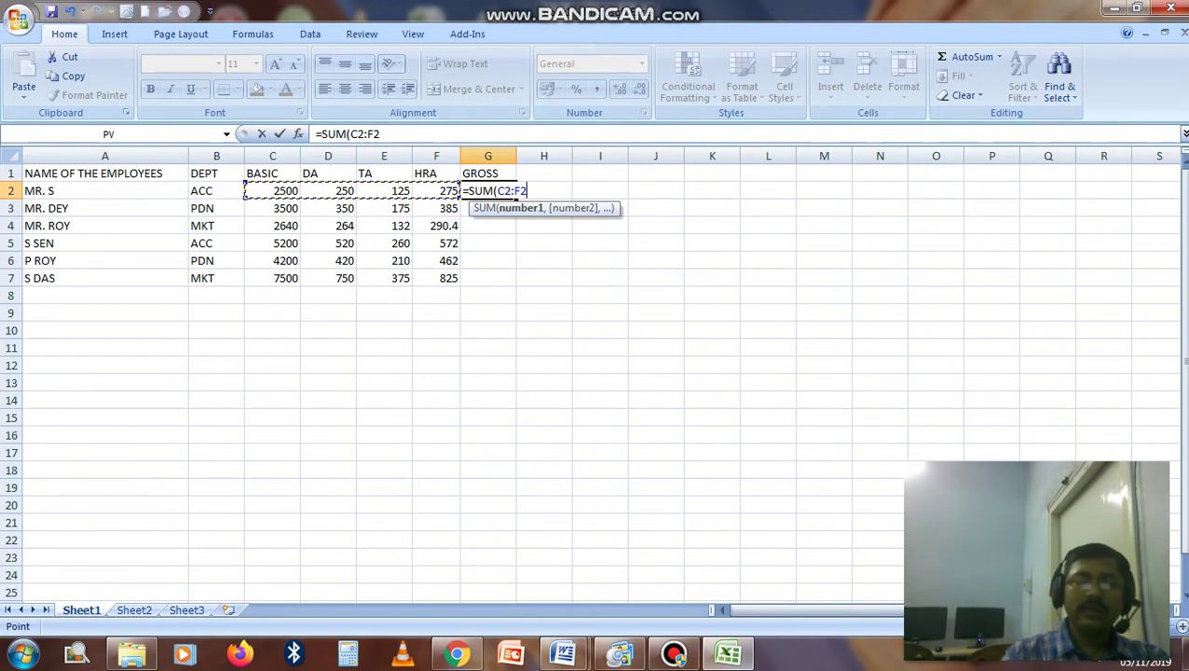
pyautogui.write(')')
pyautogui.press('Return')
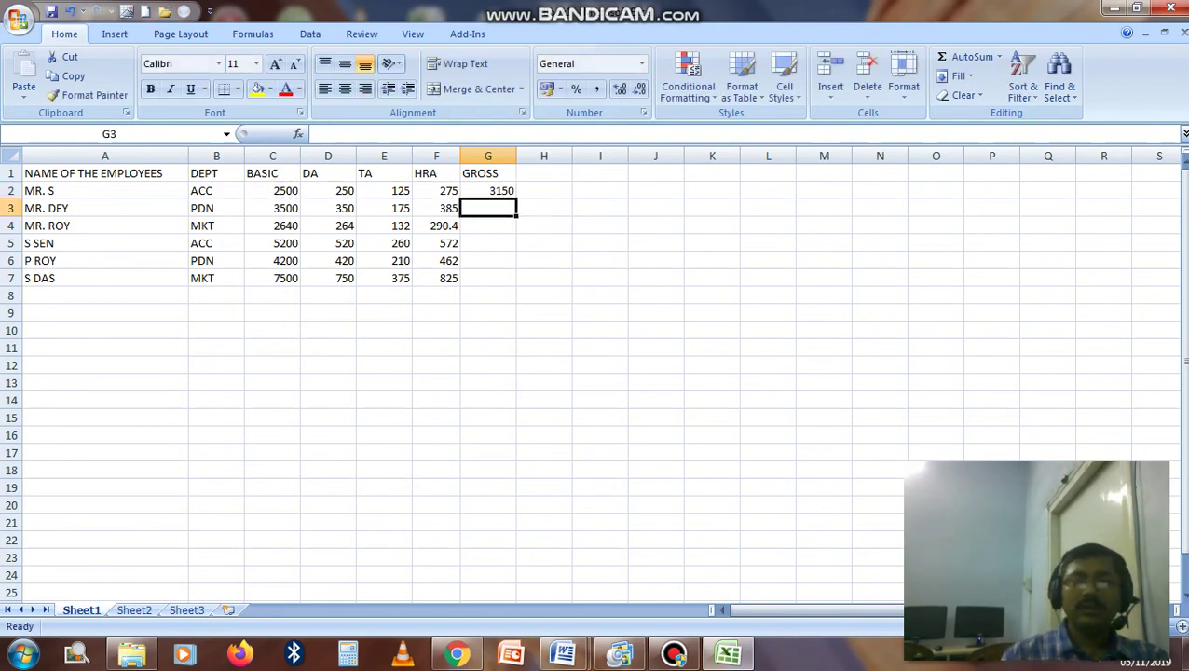
# - Replace G2's formula with =C2+D2+E2+F2
pyautogui.click(487, 190)
pyautogui.press('Delete')
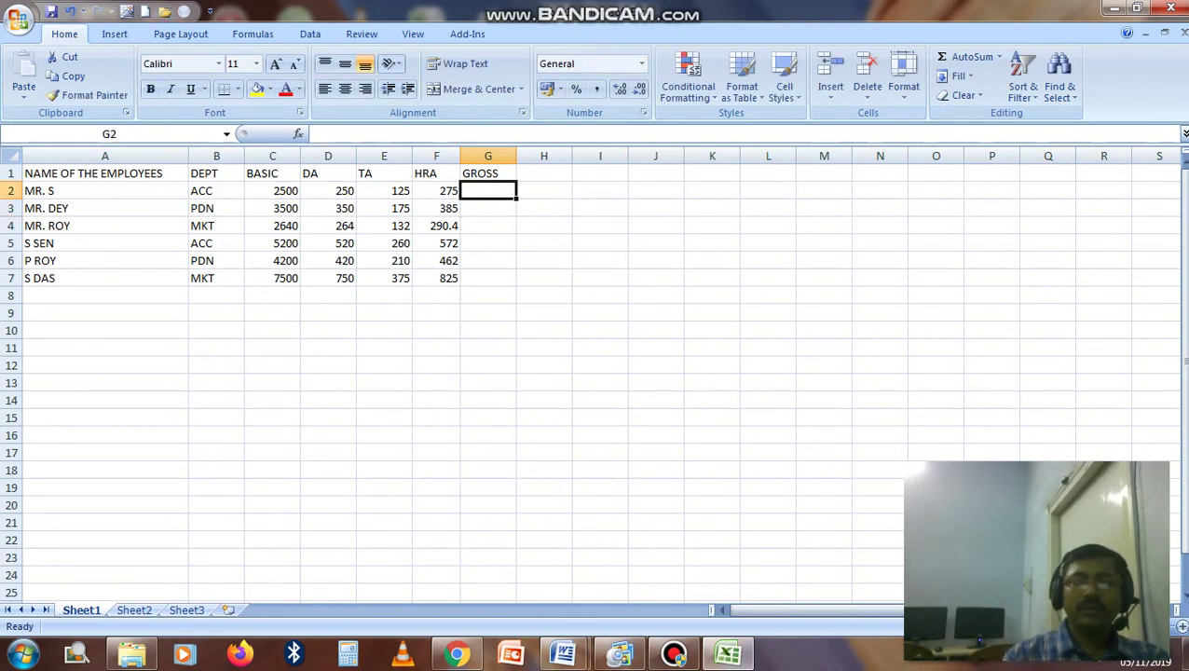
pyautogui.write('=')
pyautogui.click(272, 190)
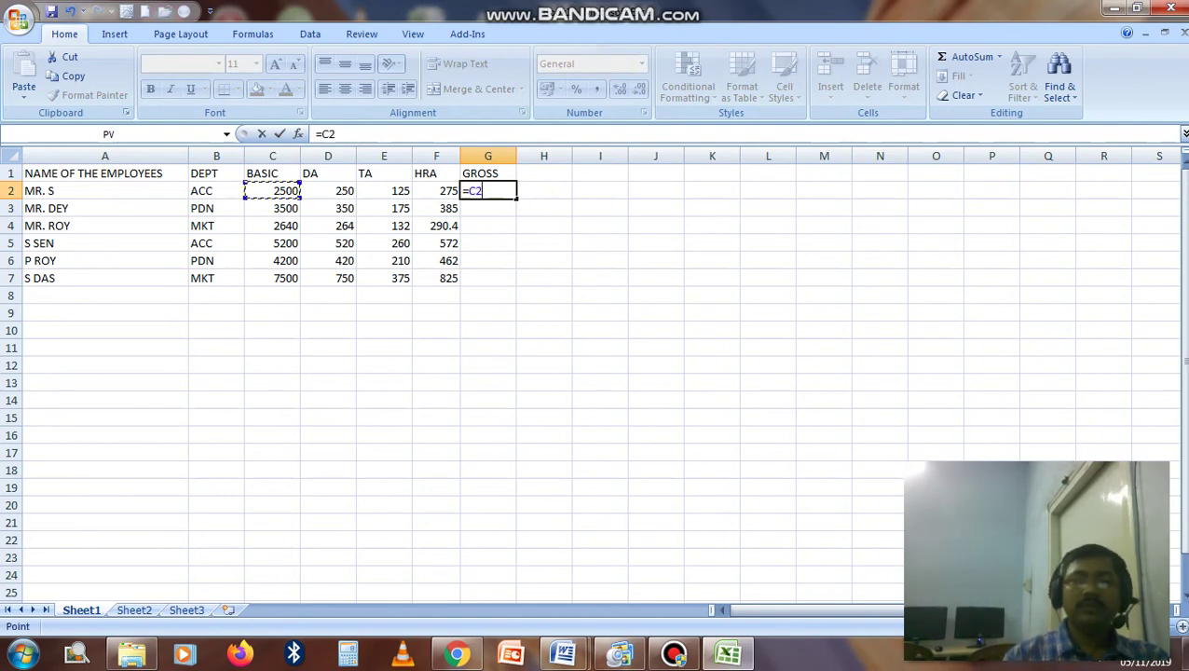
pyautogui.write('+')
pyautogui.click(328, 190)
pyautogui.write('+')
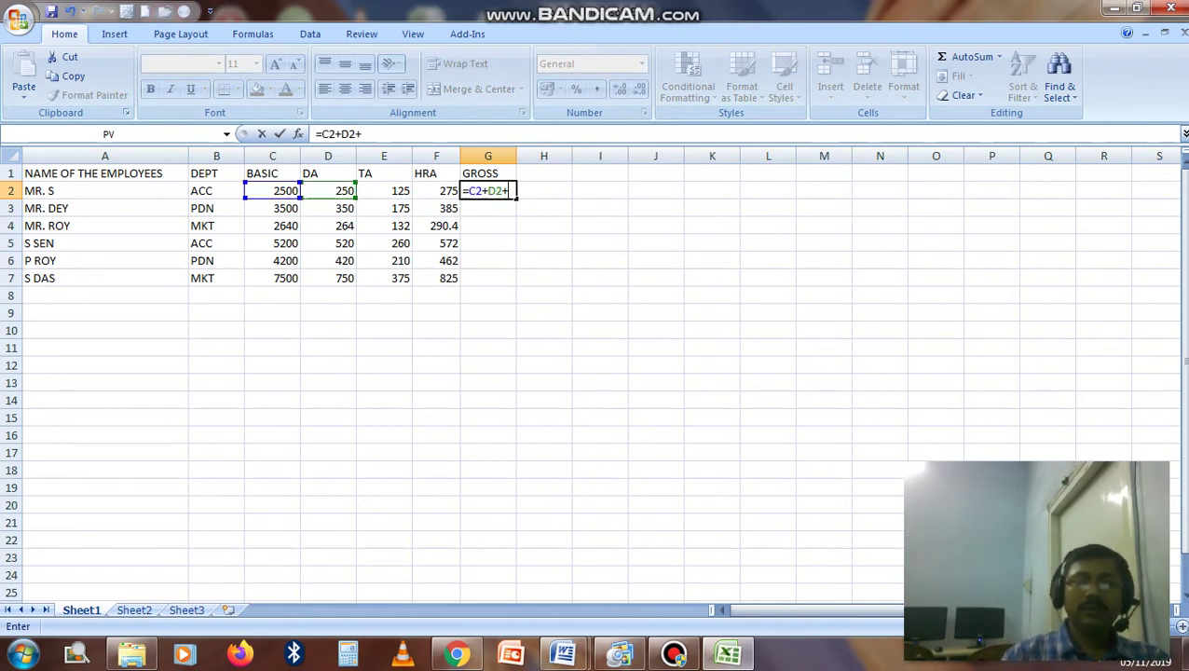
pyautogui.click(383, 190)
pyautogui.write('+')
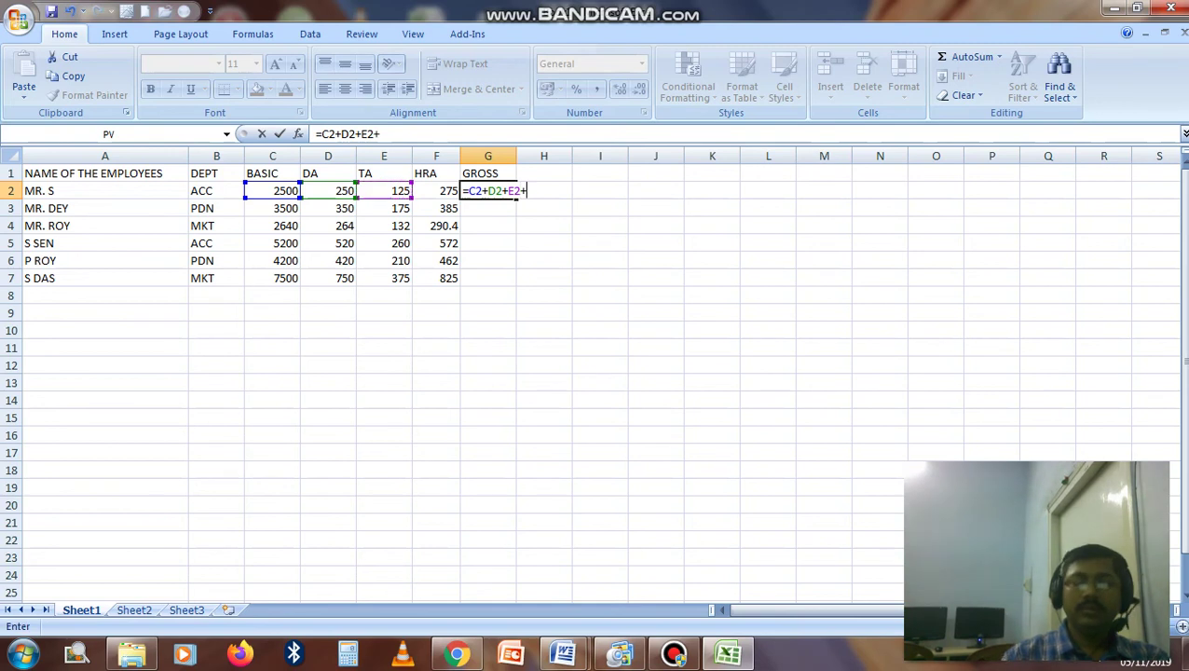
pyautogui.click(436, 190)
pyautogui.press('Return')
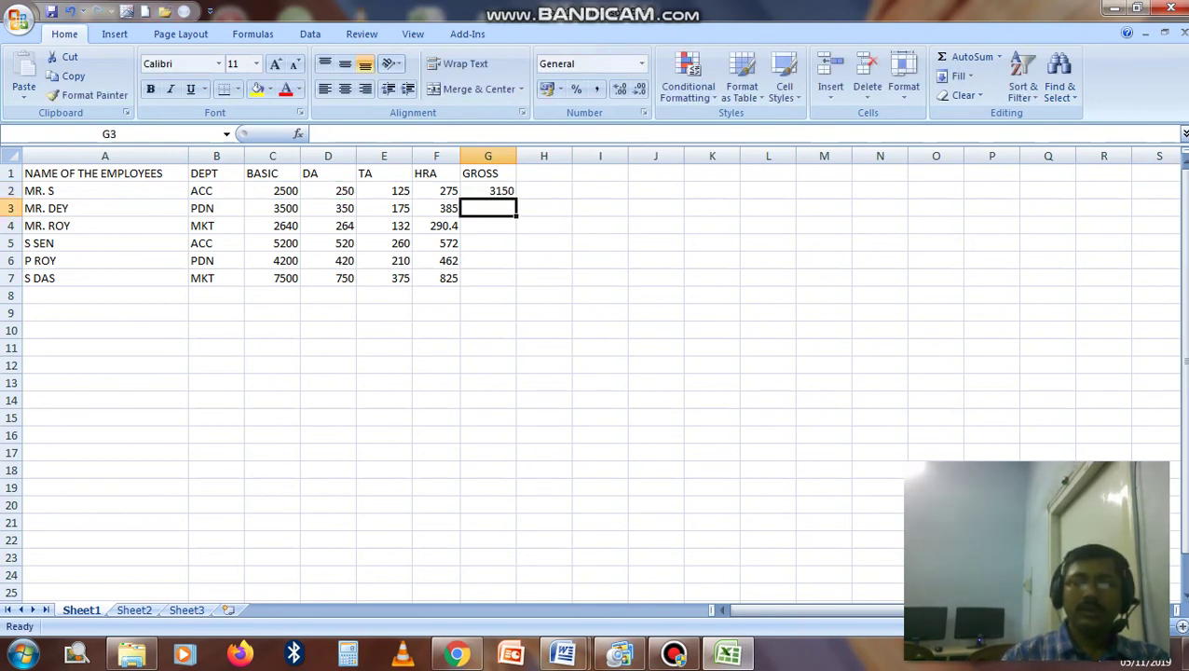
# - Fill the G2 formula down to G7, then delete the filled values again
pyautogui.click(487, 190)
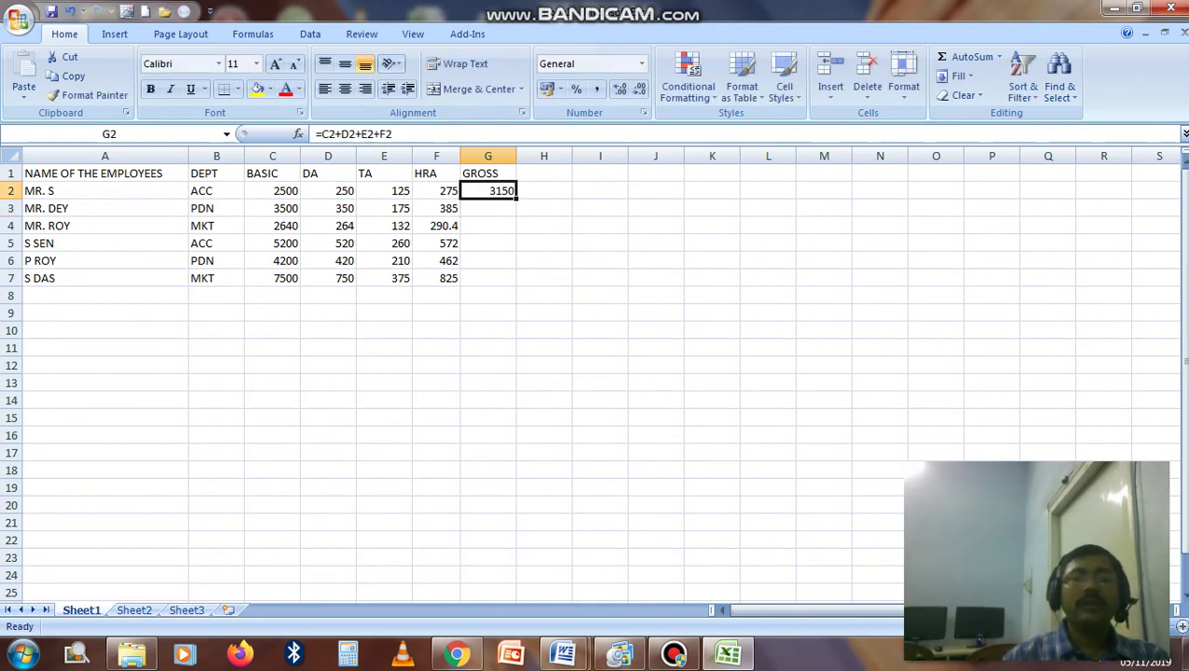
pyautogui.moveTo(515, 194); pyautogui.dragTo(515, 282)
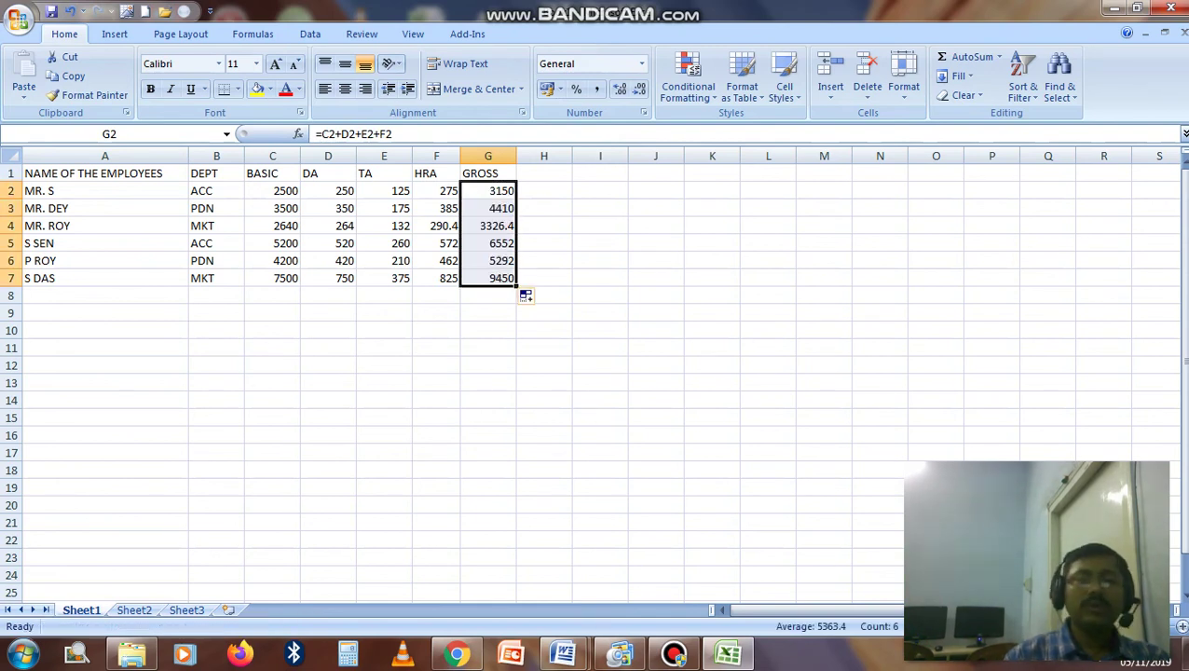
pyautogui.press('Delete')
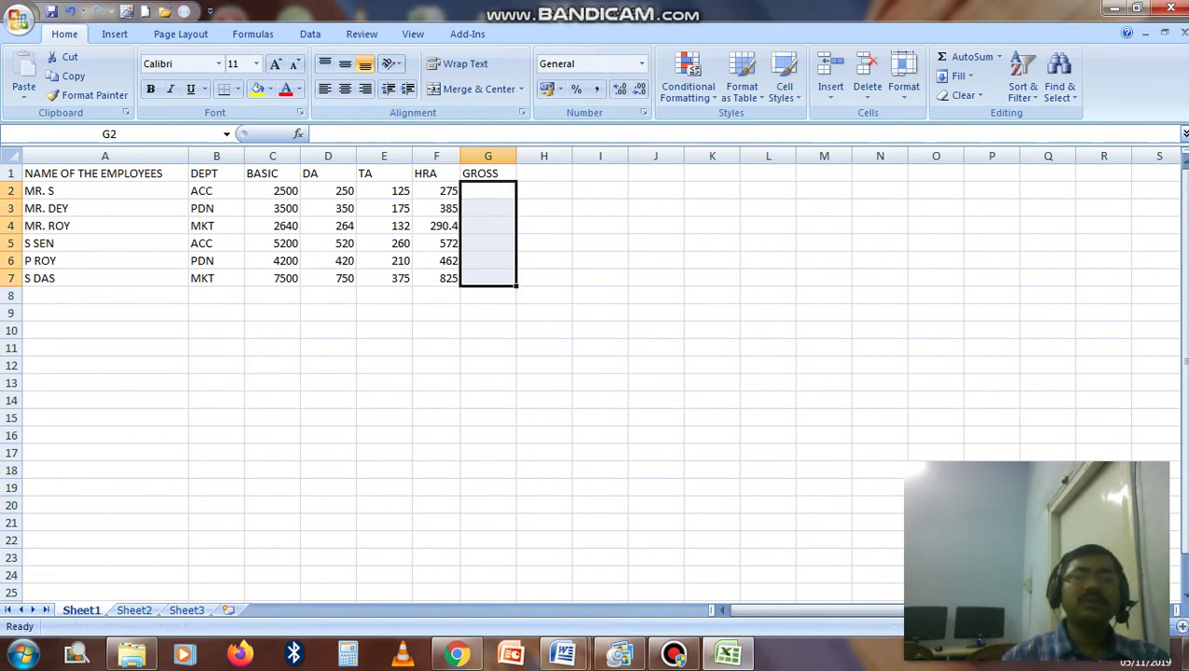
pyautogui.click(487, 190)
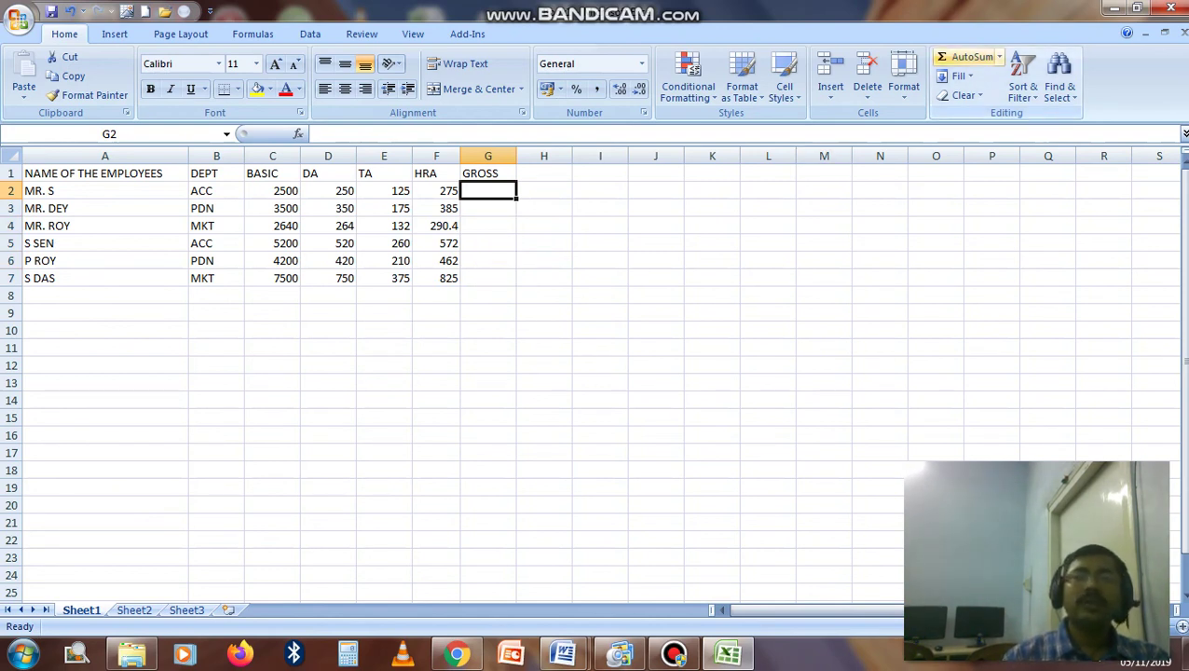
# - Insert an AutoSum =SUM(C2:F2) in G2 and fill it down through G7
pyautogui.click(969, 58)
pyautogui.press('Return')
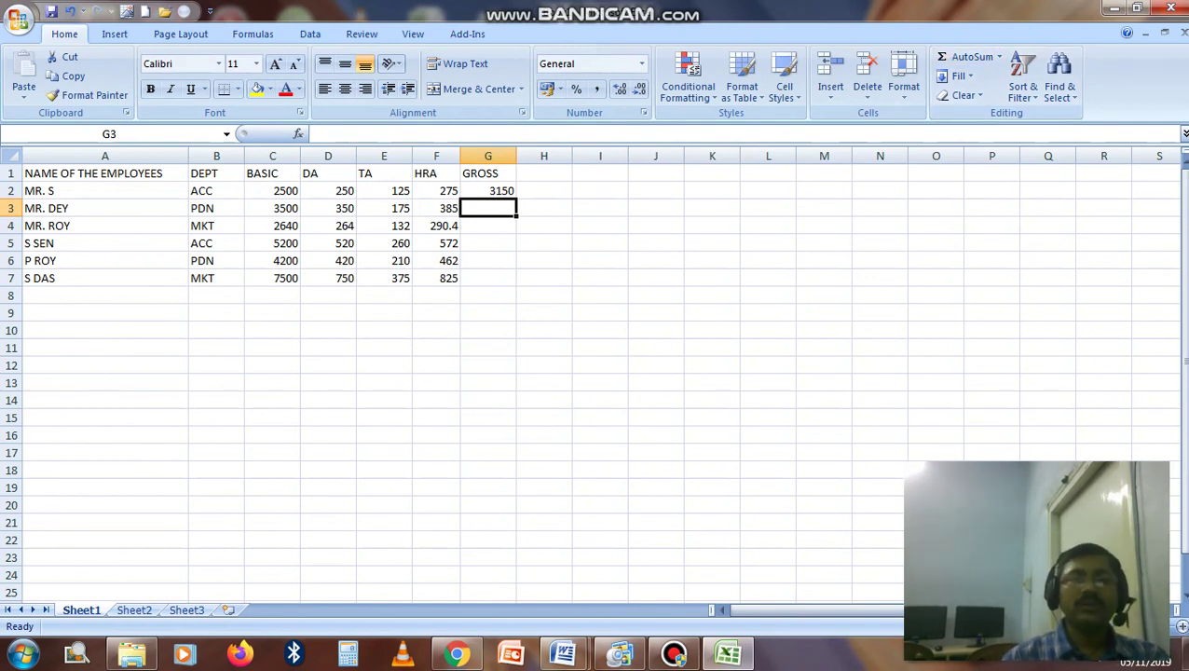
pyautogui.click(487, 190)
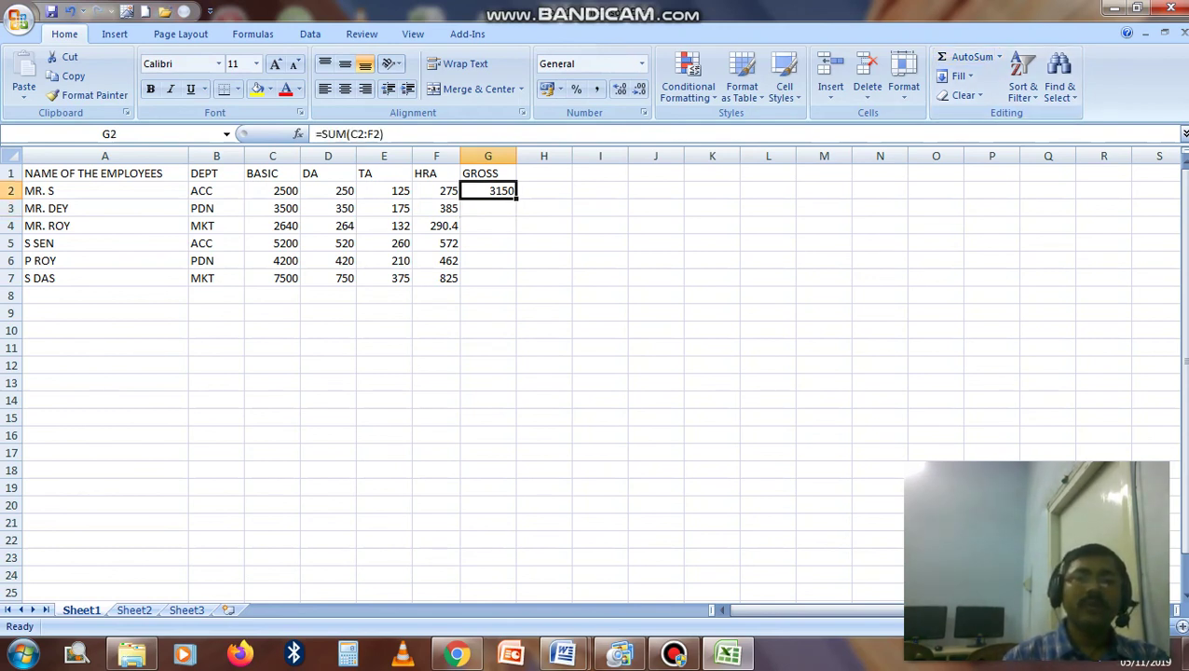
pyautogui.moveTo(516, 195); pyautogui.dragTo(515, 281)
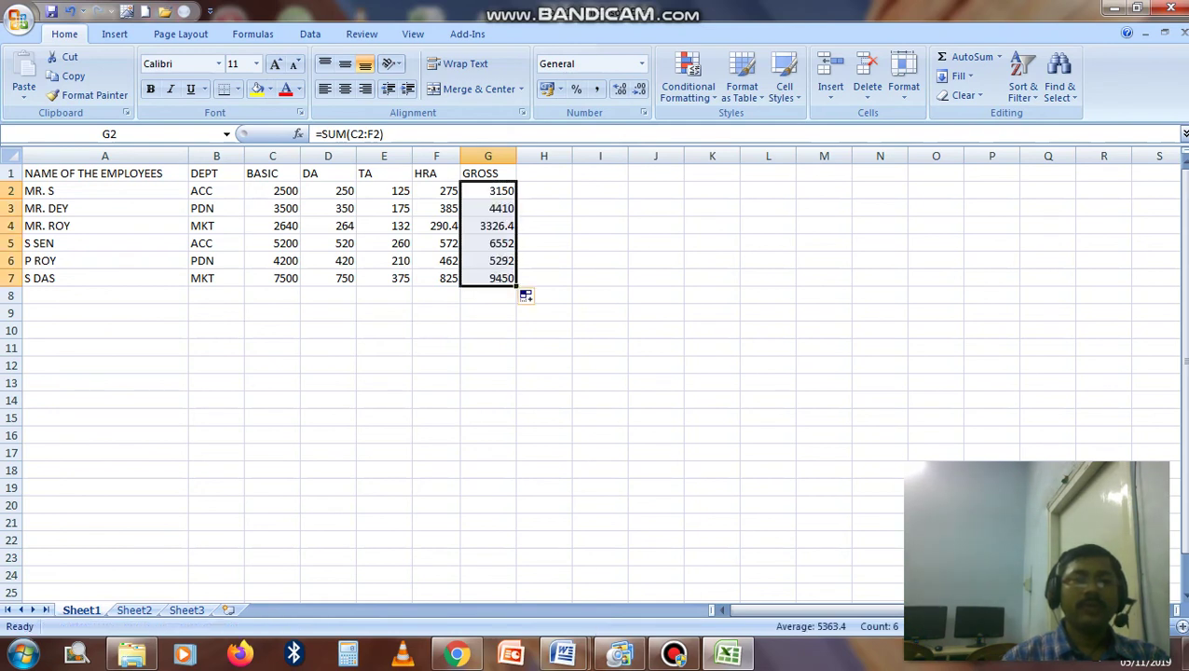
pyautogui.click(656, 278)
# - Make headers A1:G1 bold at 12 pt with red font and yellow fill
pyautogui.hotkey('ctrl', 'Home')
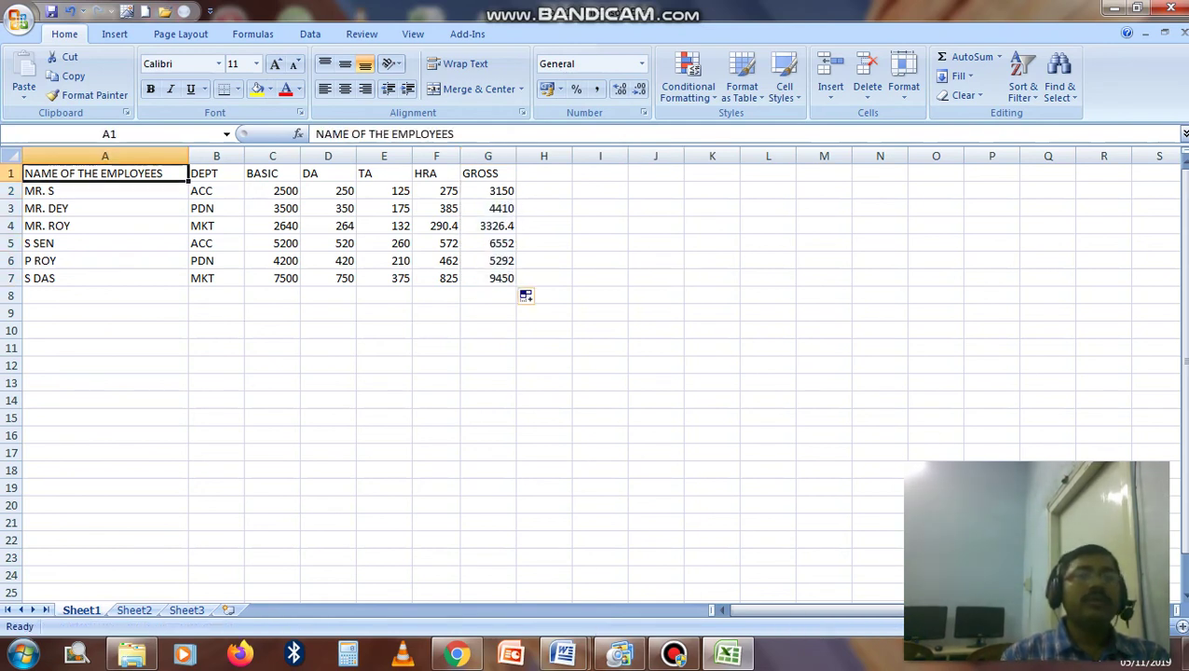
pyautogui.hotkey('shift', 'Right')
pyautogui.hotkey('shift', 'Right')
pyautogui.hotkey('shift', 'Right')
pyautogui.hotkey('shift', 'Right')
pyautogui.hotkey('shift', 'Right')
pyautogui.hotkey('shift', 'Right')
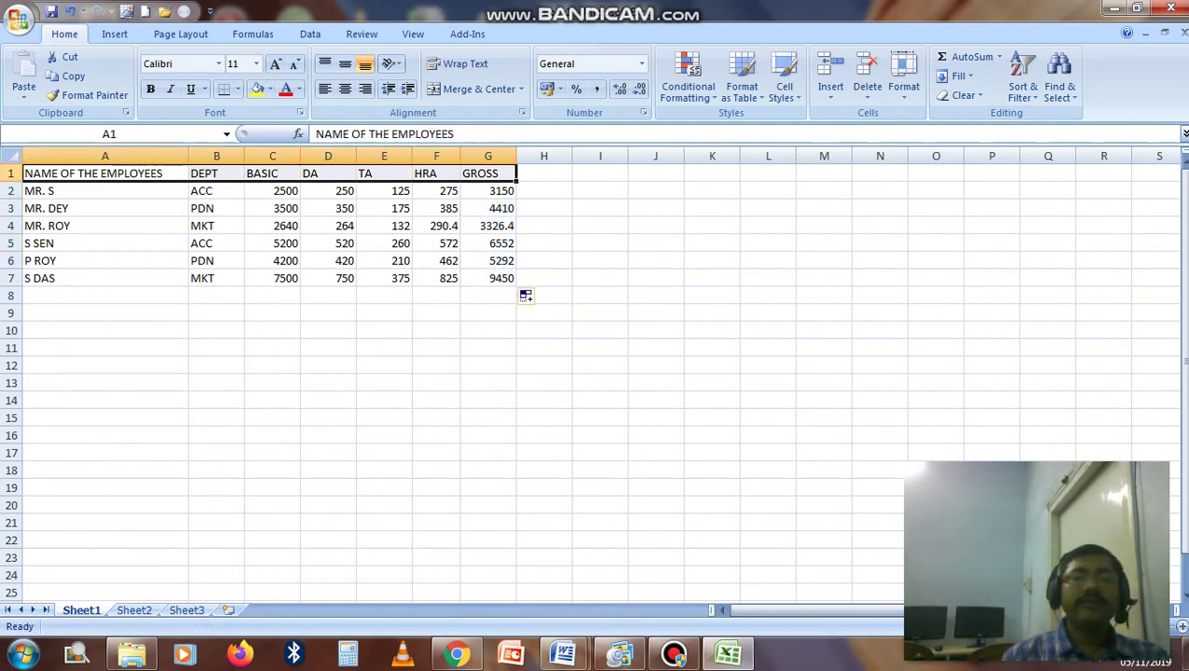
pyautogui.click(150, 88)
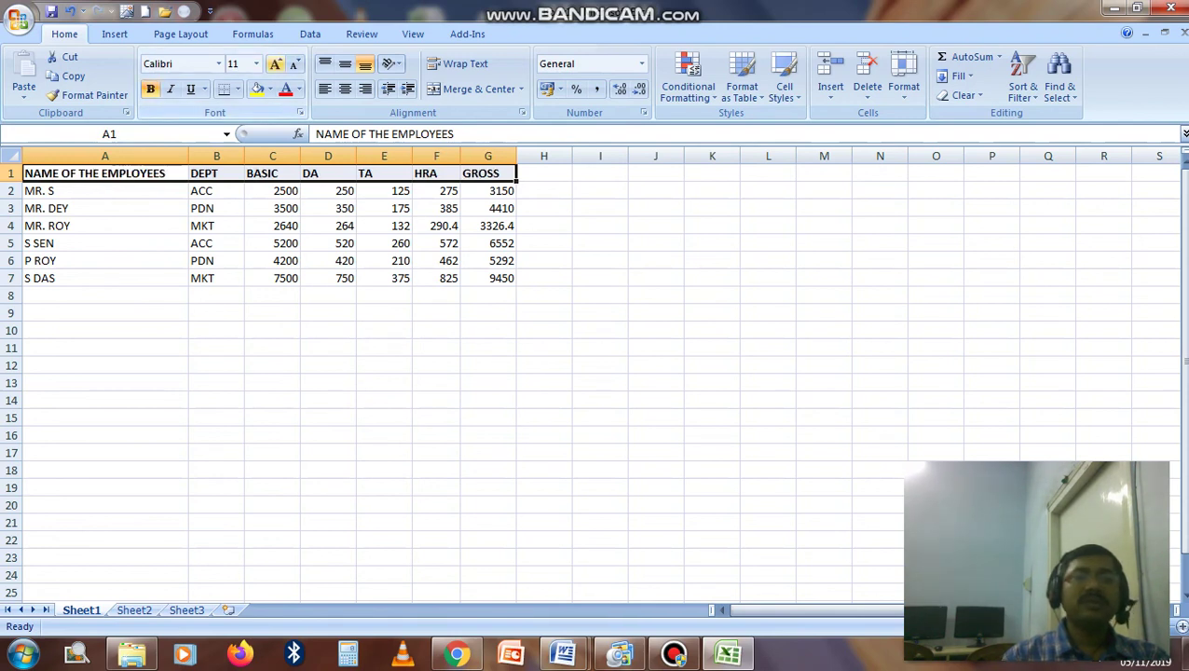
pyautogui.click(275, 64)
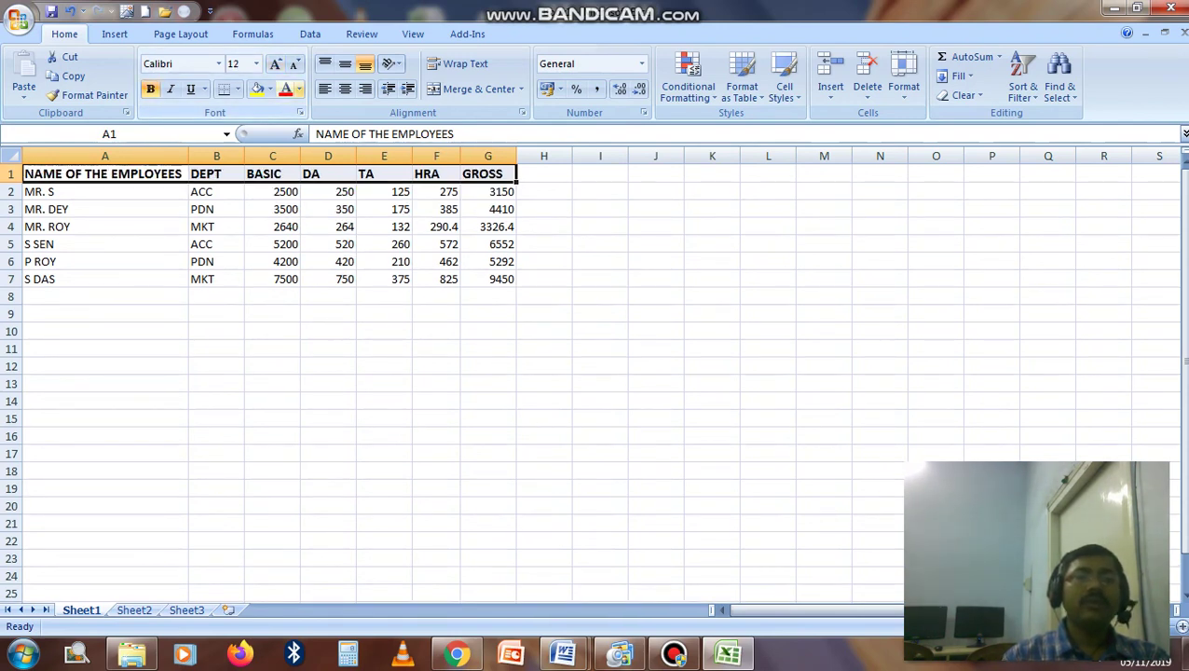
pyautogui.click(298, 89)
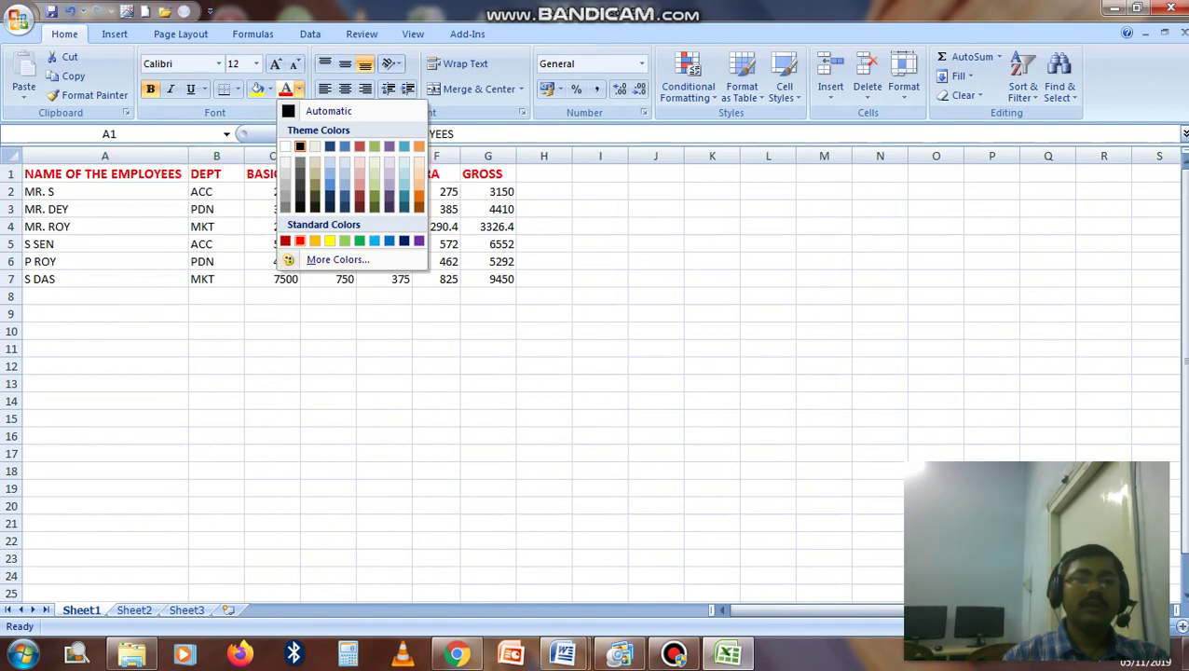
pyautogui.click(300, 241)
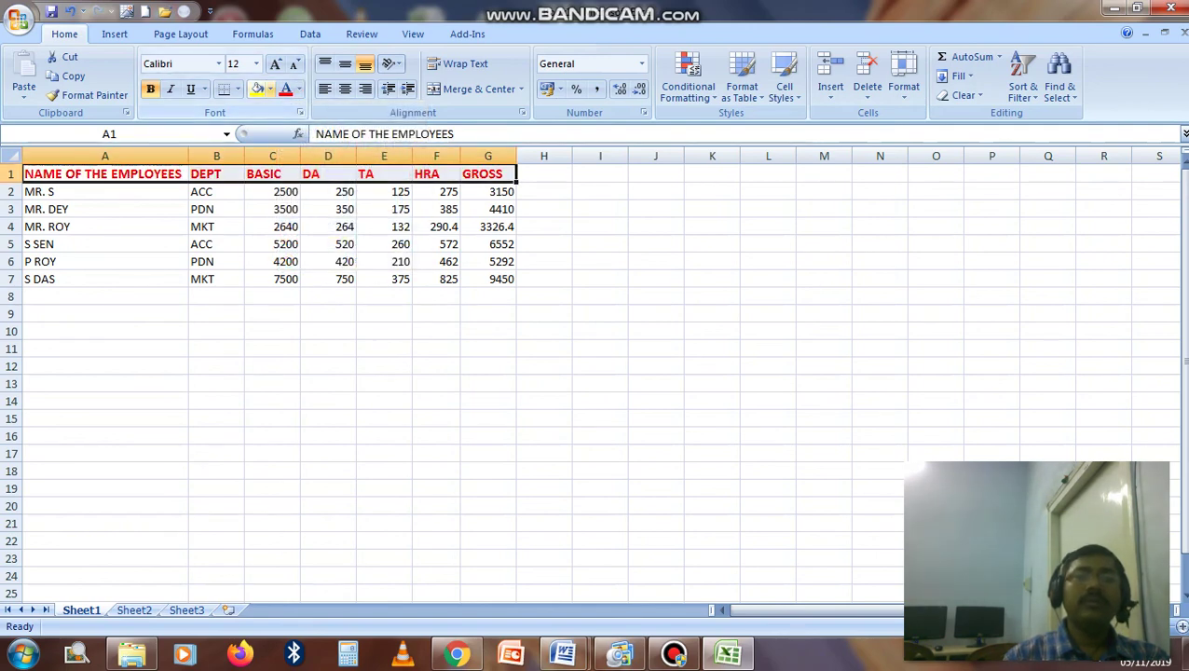
pyautogui.click(269, 88)
pyautogui.click(300, 219)
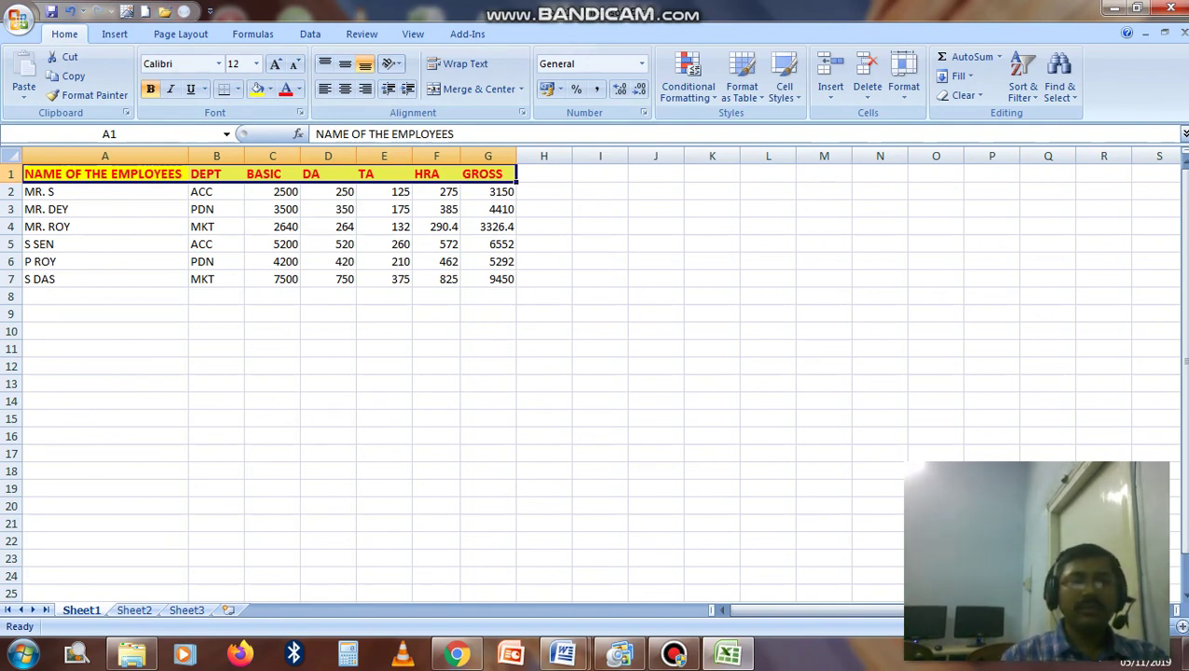
pyautogui.click(217, 331)
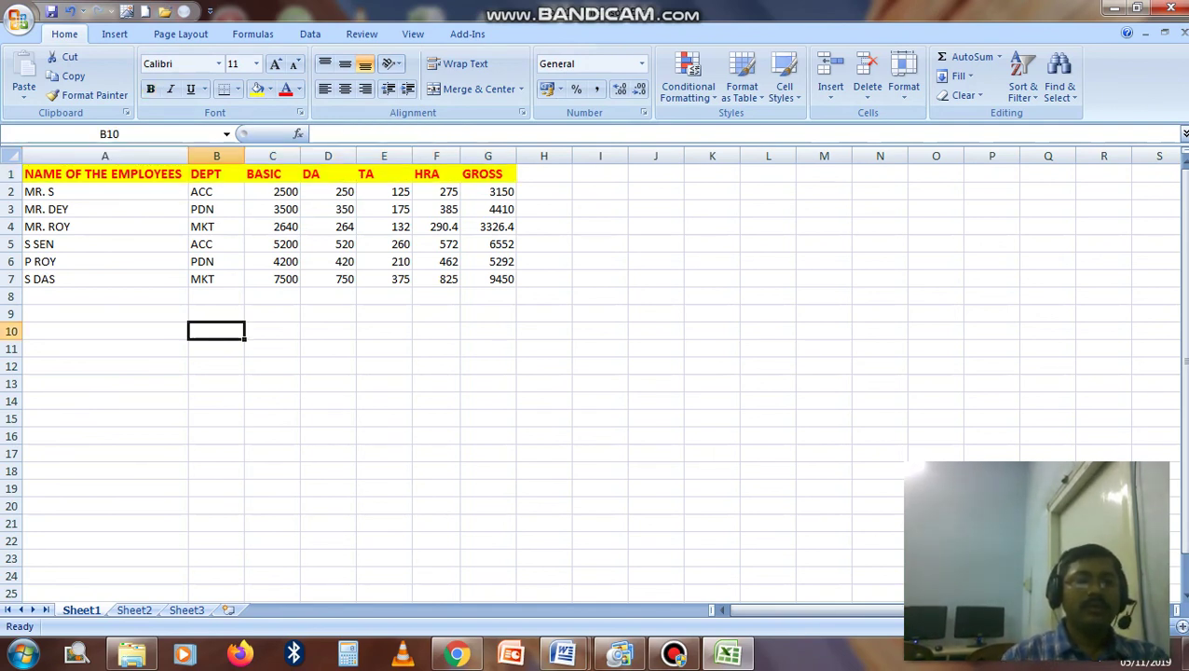
# - Save the workbook as 'DEB SIR' and minimize Excel to the desktop
pyautogui.click(18, 19)
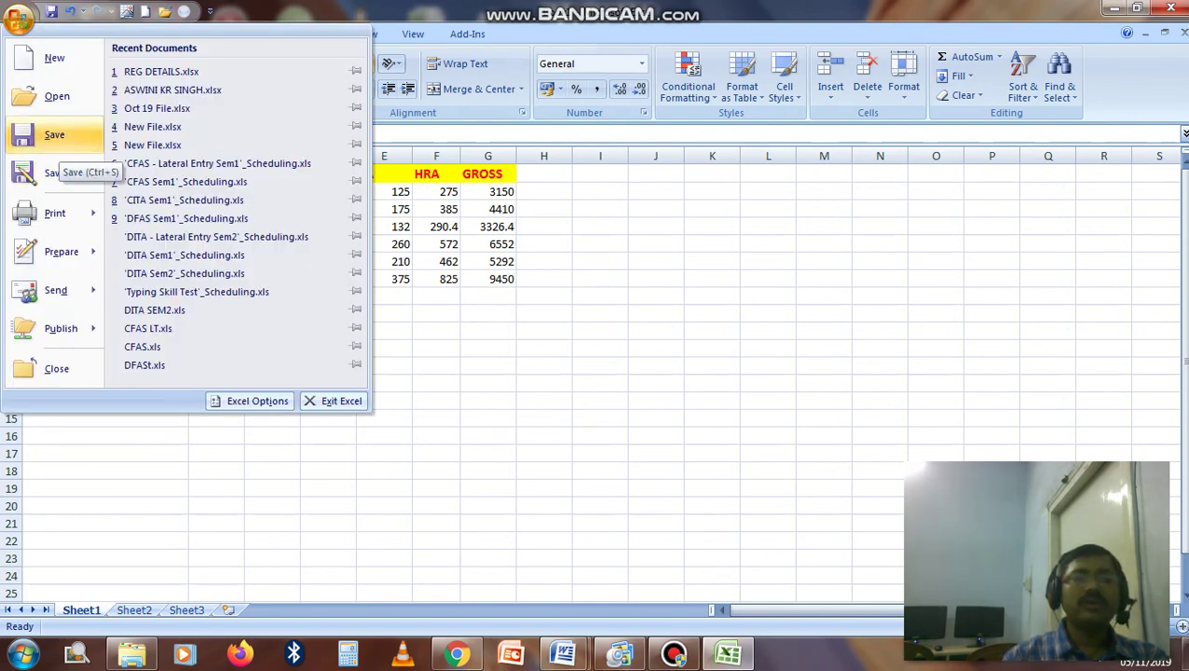
pyautogui.click(54, 135)
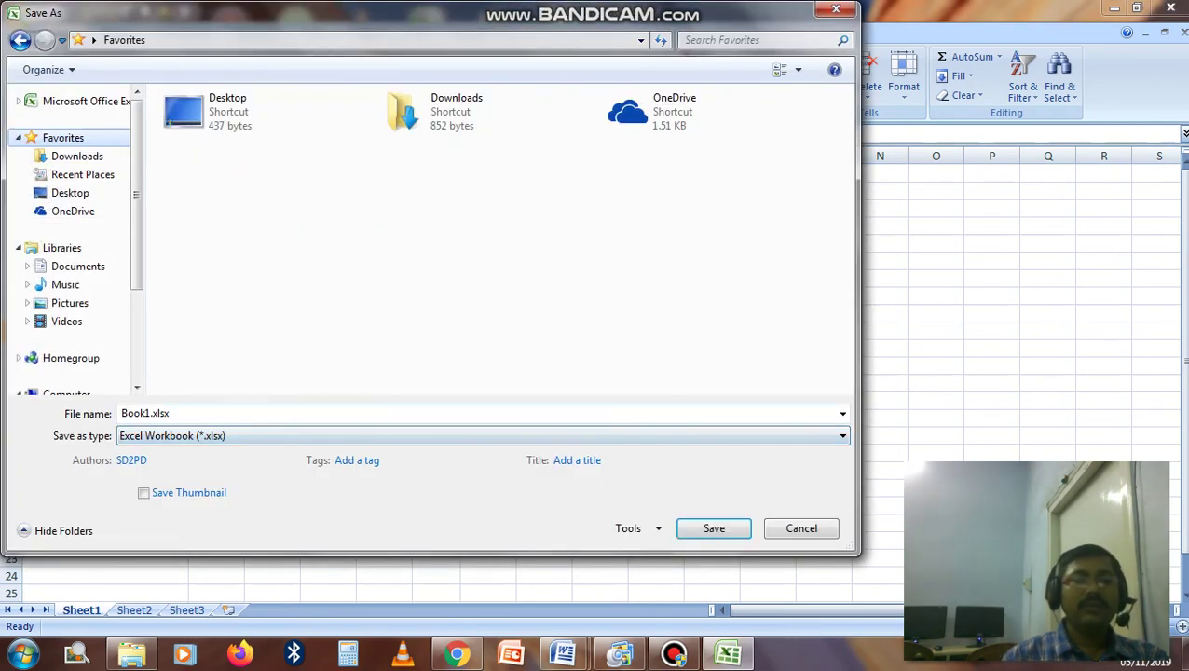
pyautogui.click(144, 413)
pyautogui.write('dEB s')
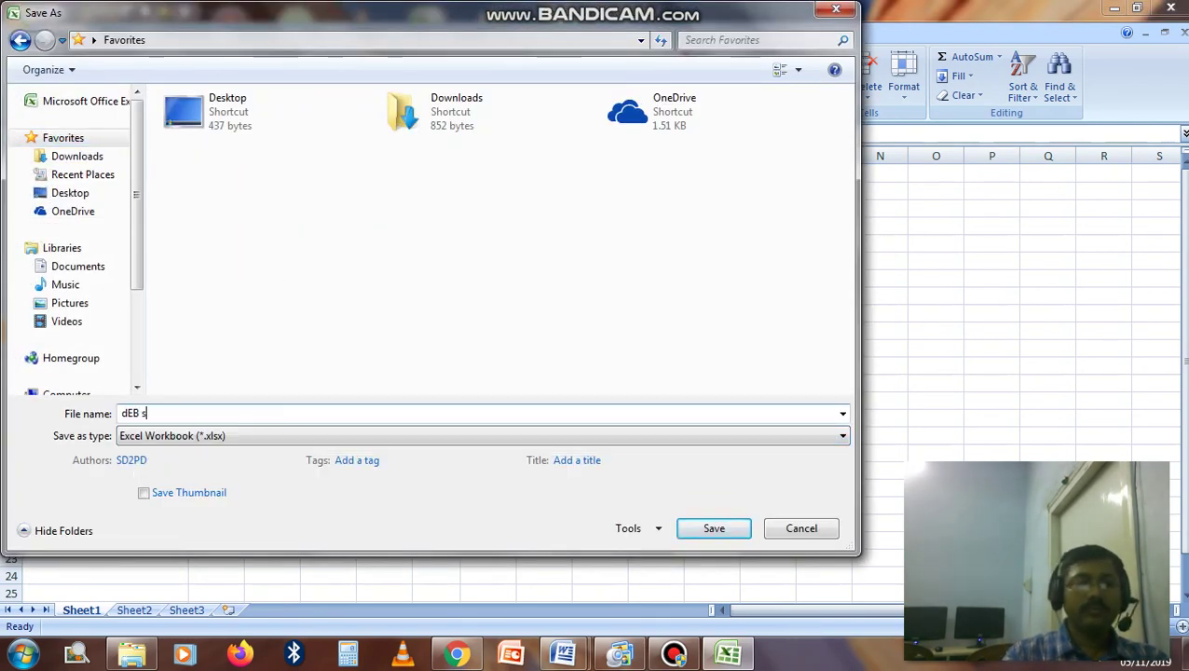
pyautogui.press('BackSpace')
pyautogui.press('BackSpace')
pyautogui.press('BackSpace')
pyautogui.press('BackSpace')
pyautogui.press('BackSpace')
pyautogui.write('DE')
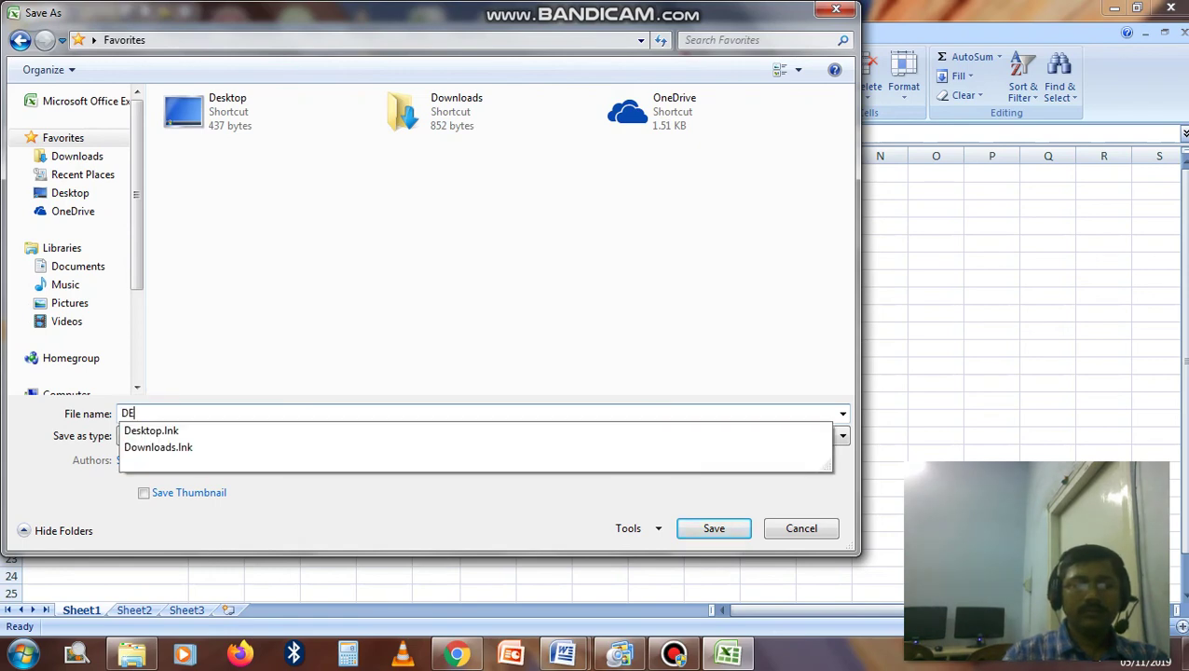
pyautogui.write('B SIR')
pyautogui.press('Return')
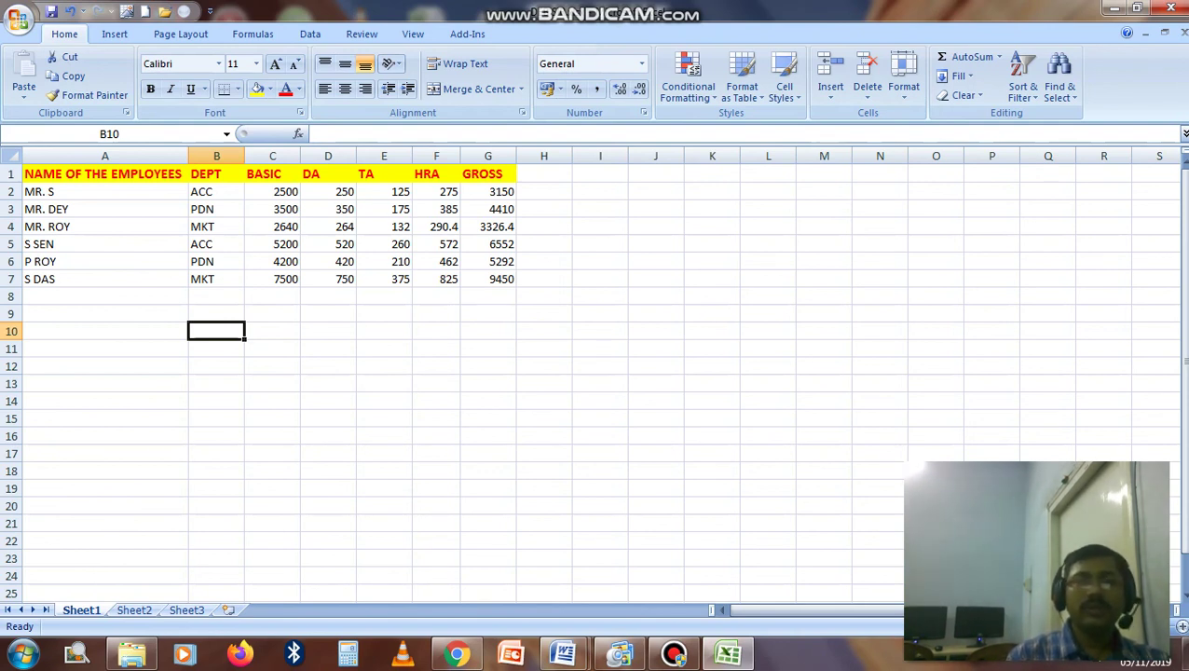
pyautogui.press('super+d')
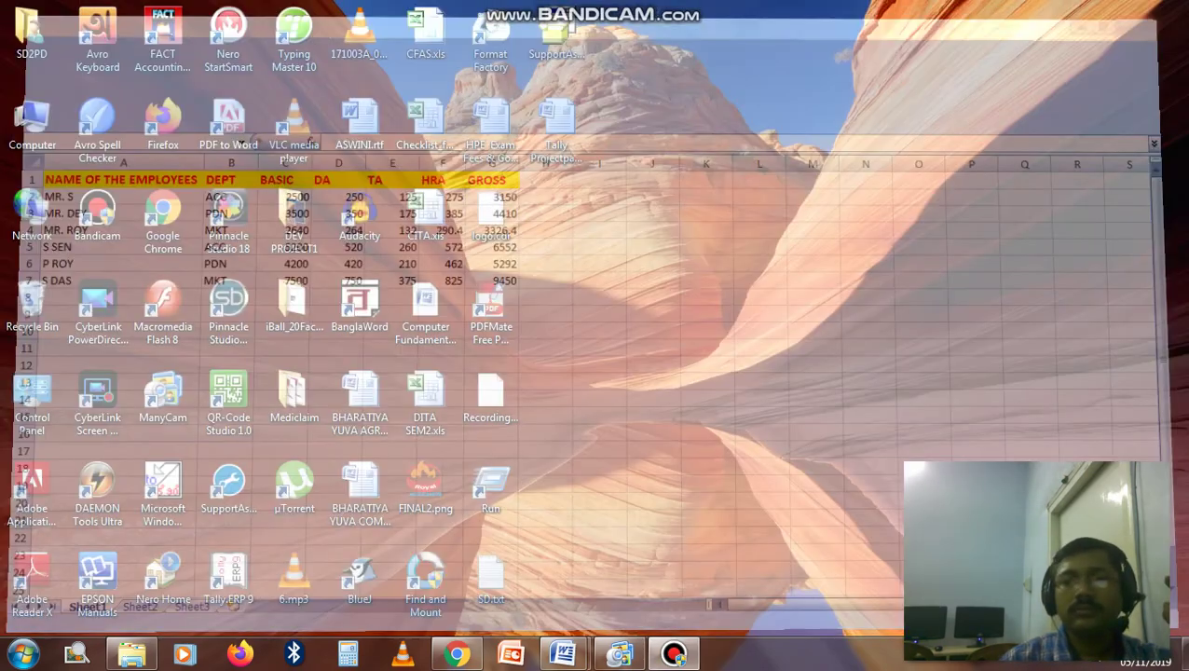